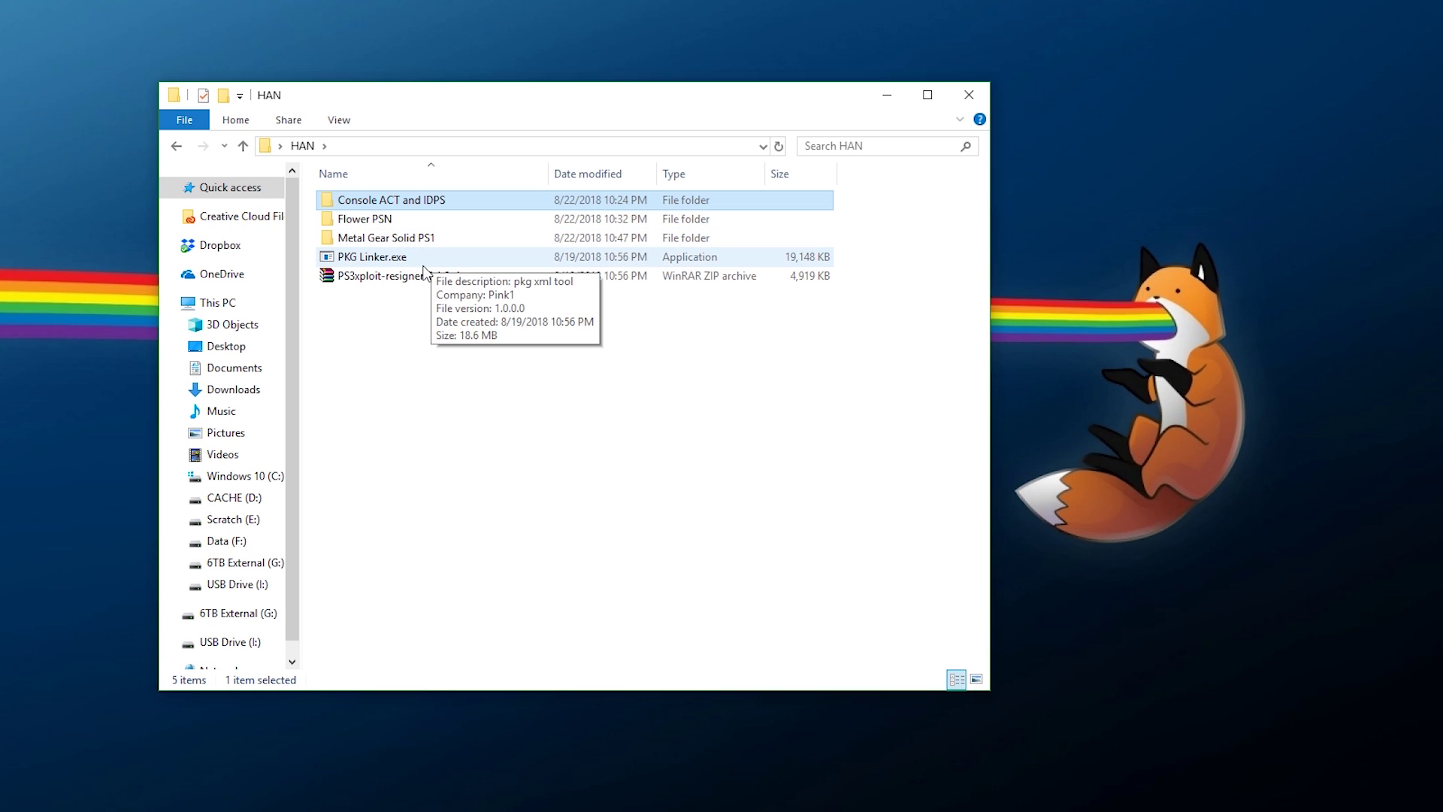
Examine the files in the Console ACT and IDPS folder and compare the PKG and RAP file names in Metal Gear Solid PS1
left_click(424, 318)
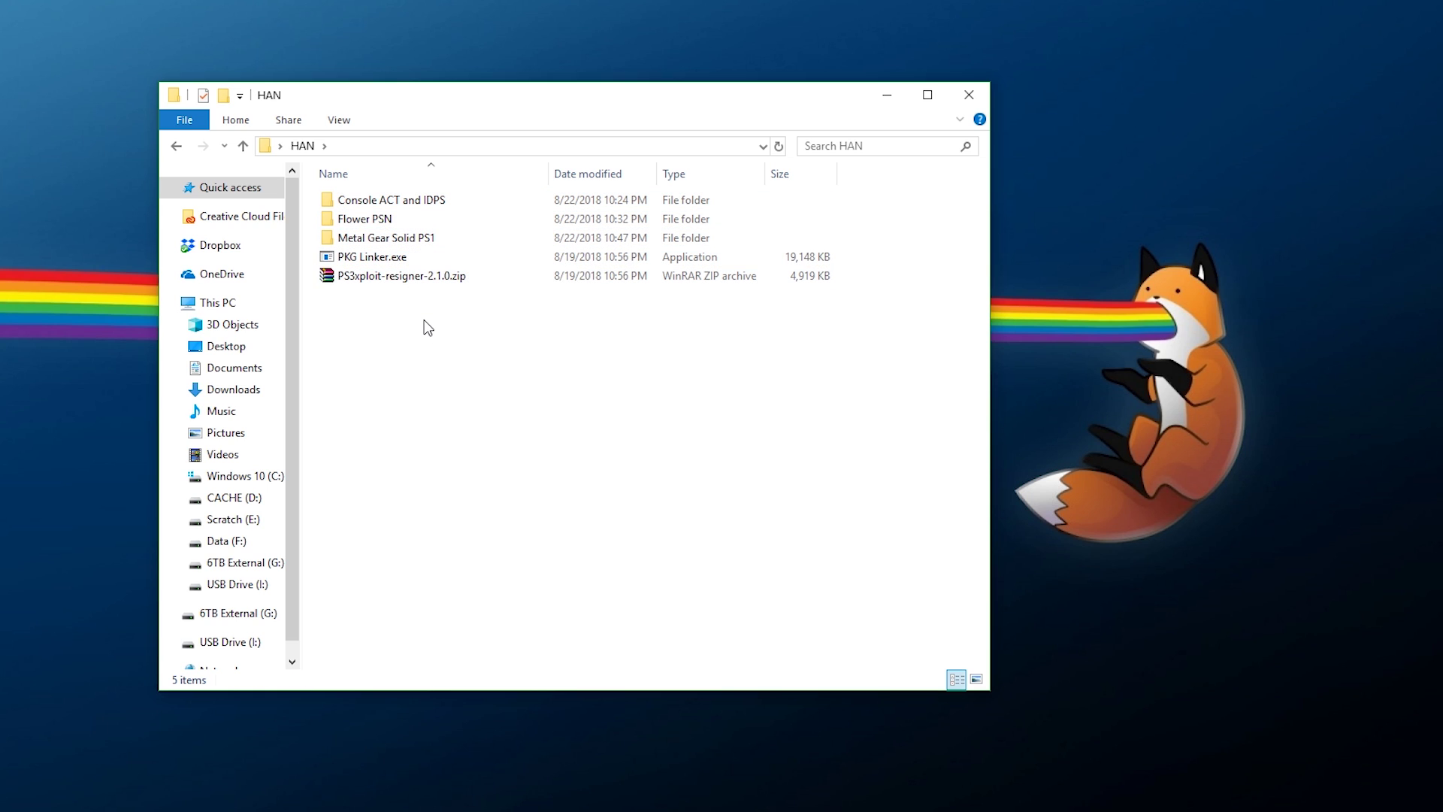
double_click(386, 206)
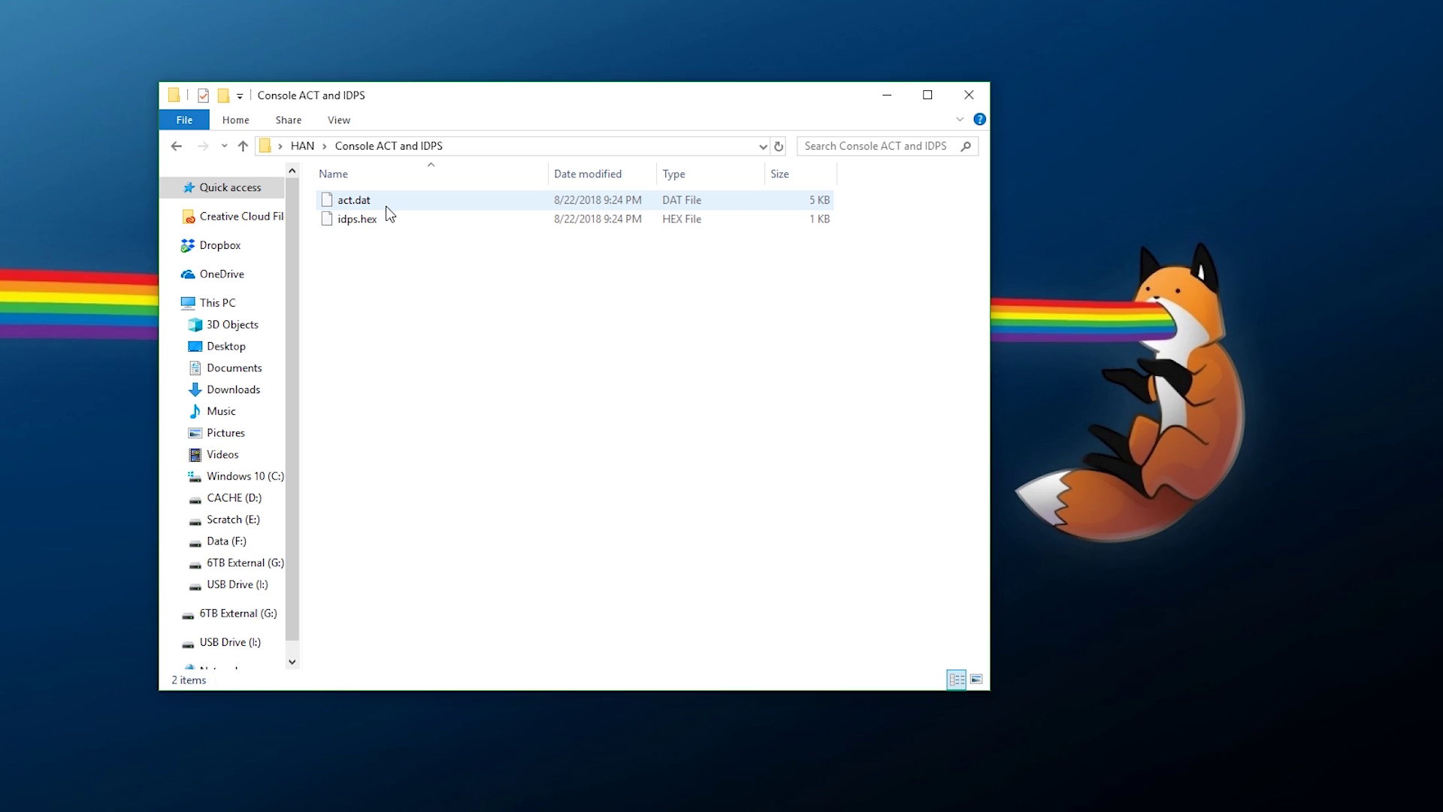
left_click(302, 146)
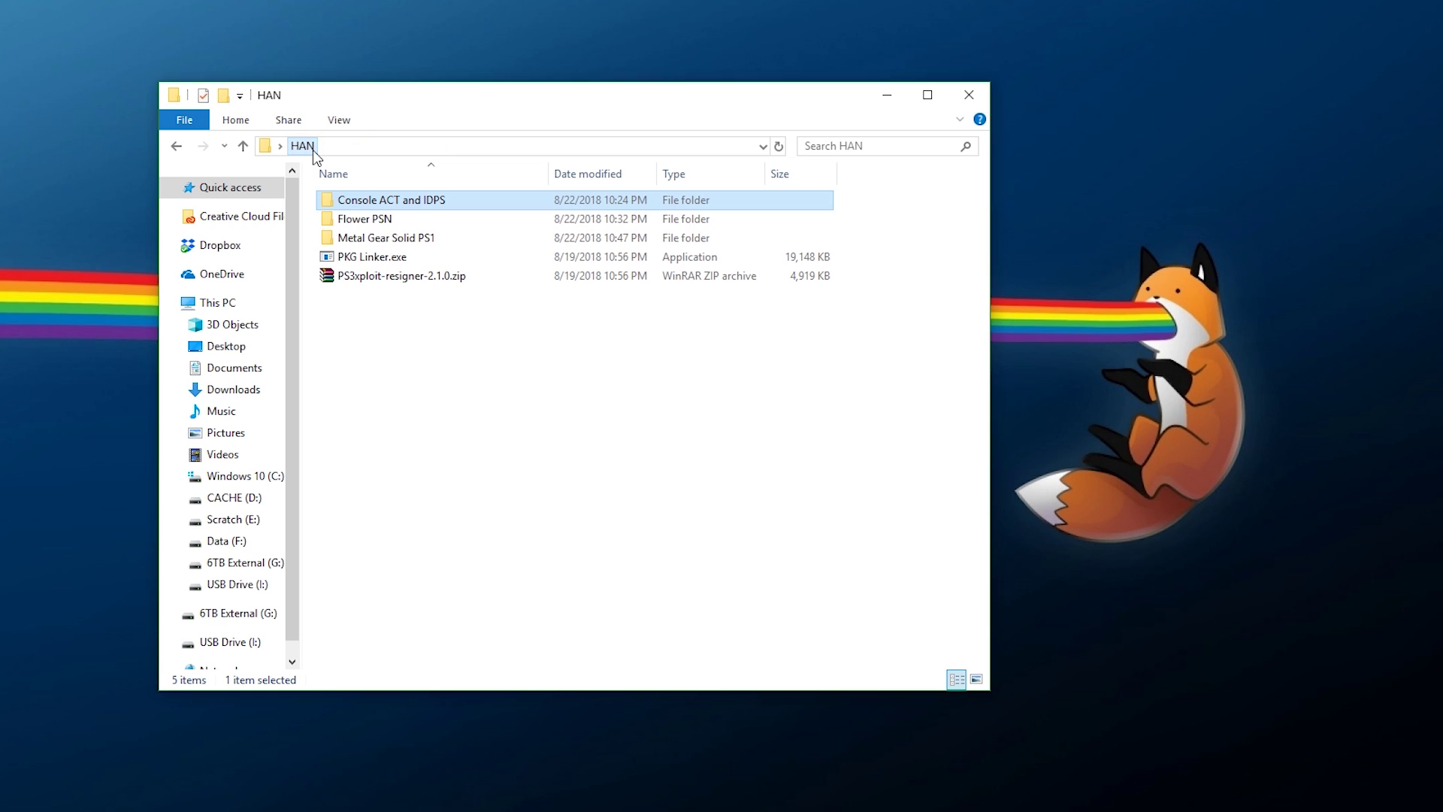
double_click(420, 239)
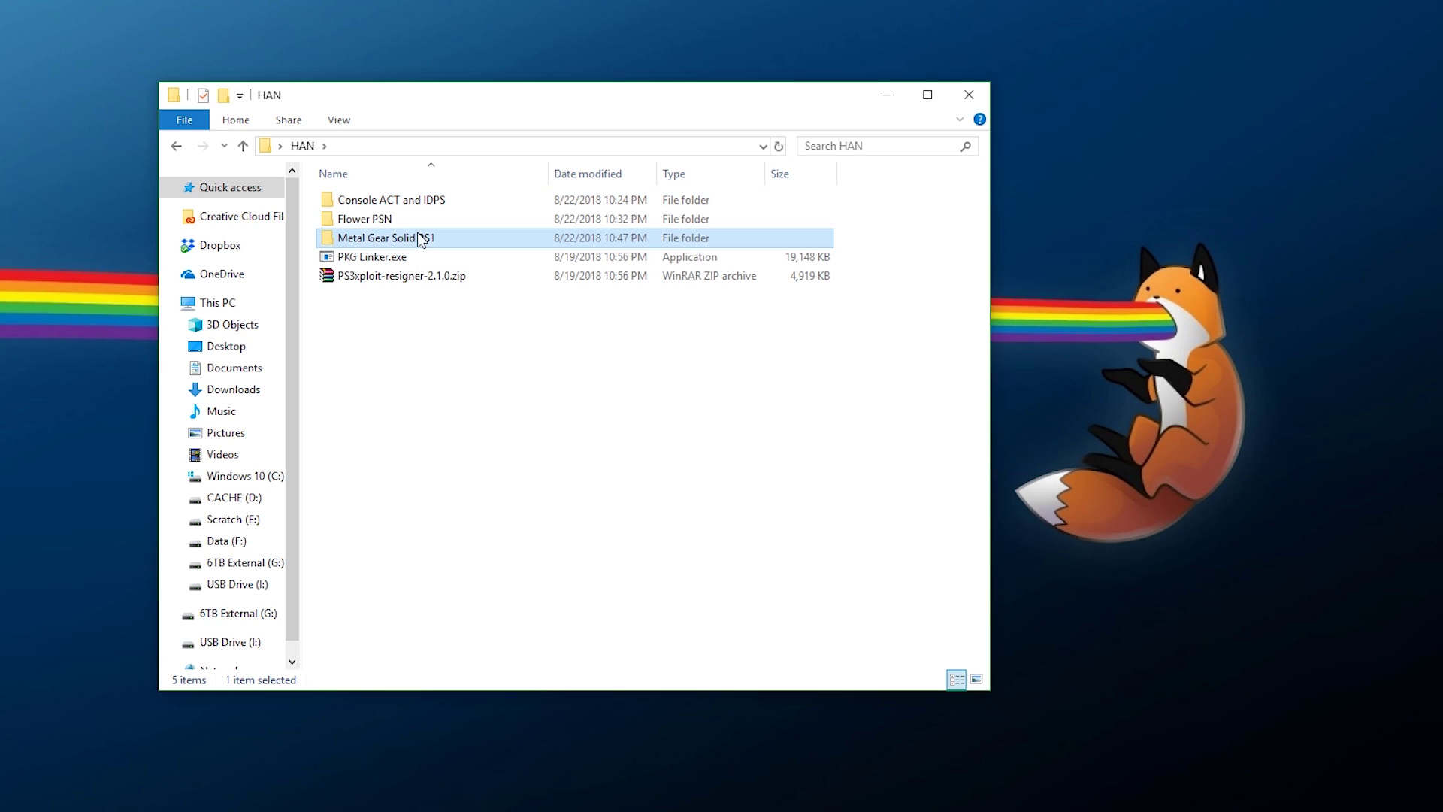
left_click_drag(549, 173, 586, 171)
left_click(541, 219)
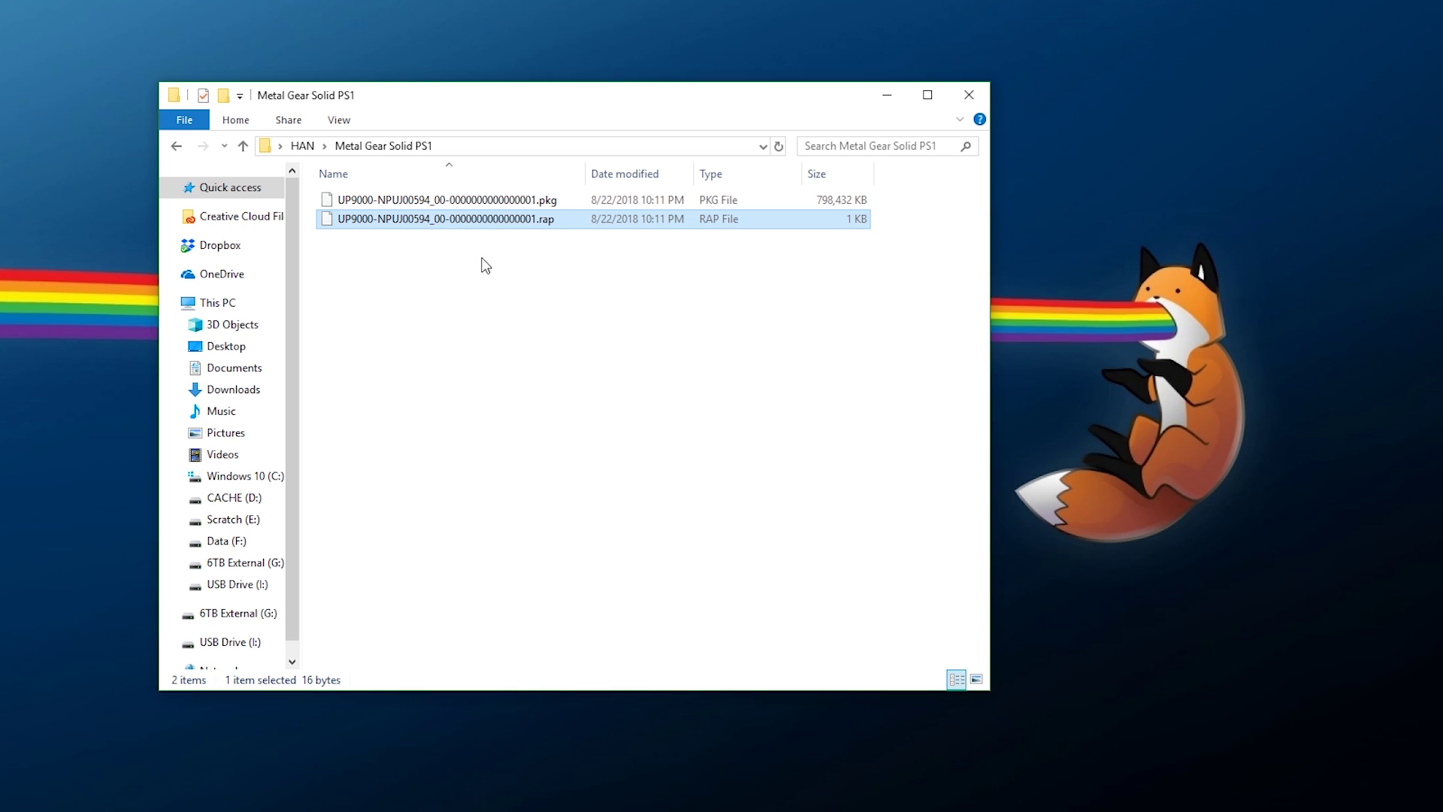
key("F2")
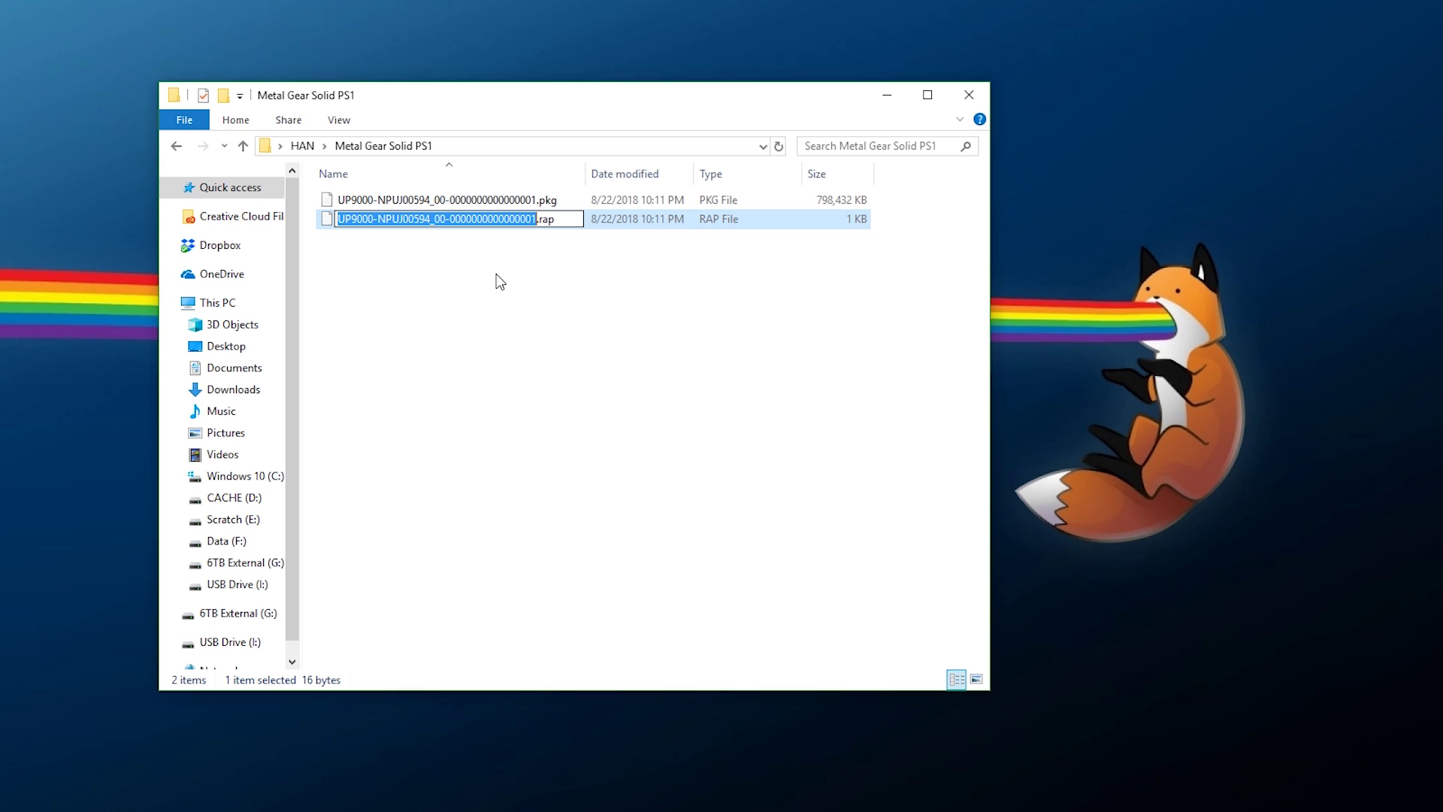
left_click(411, 201)
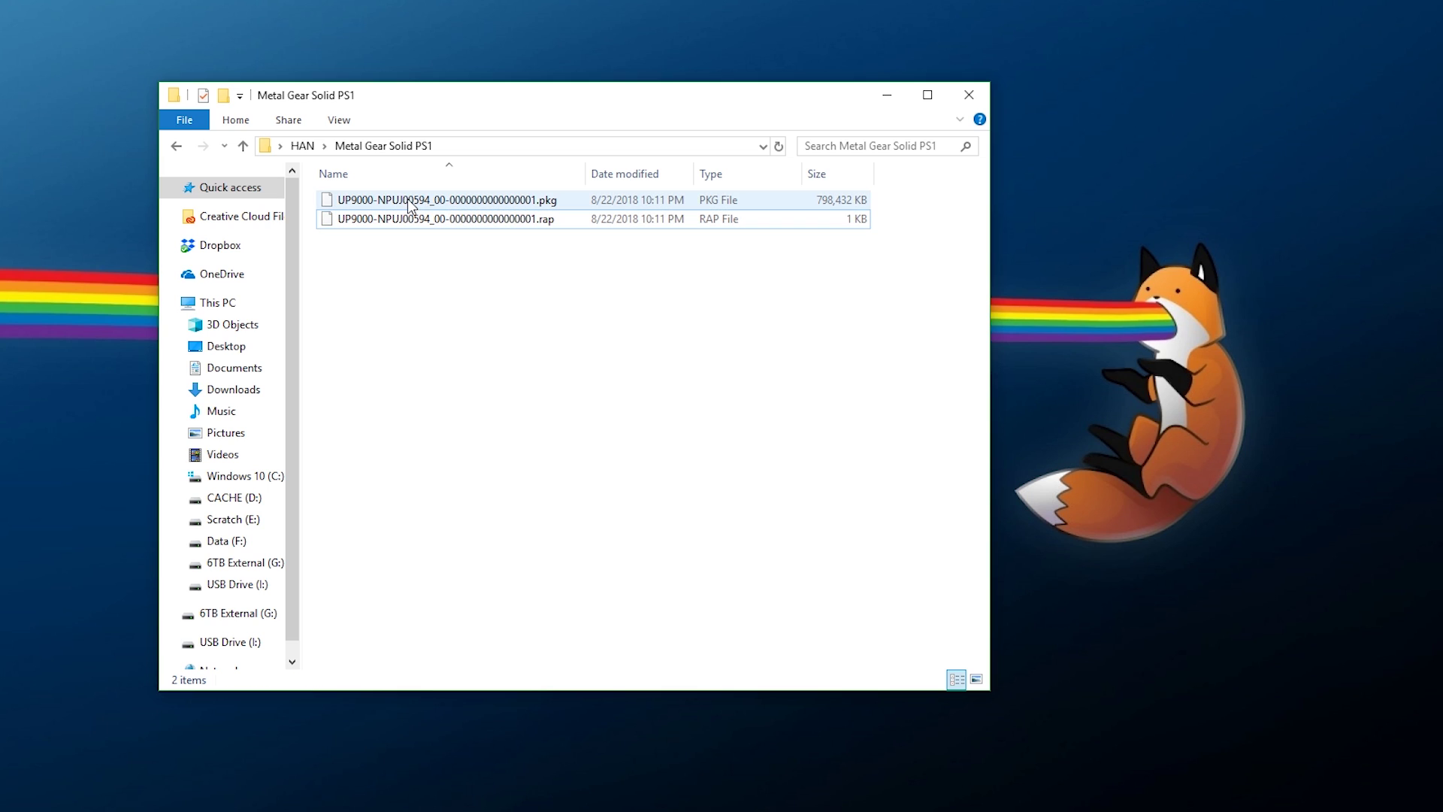
left_click(468, 288)
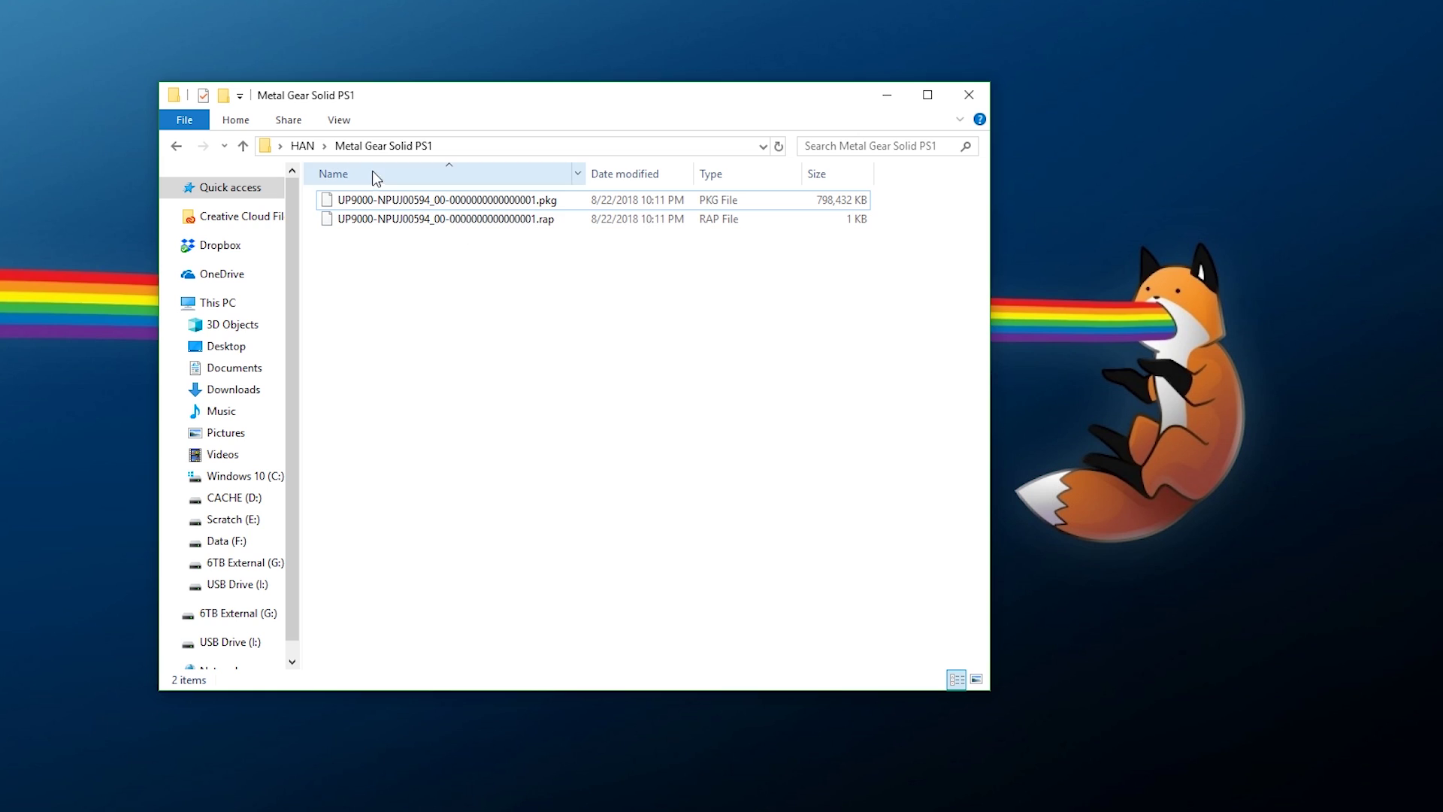
Extract PS3xploit-resigner-2.1.0.zip into the HAN folder
left_click(302, 145)
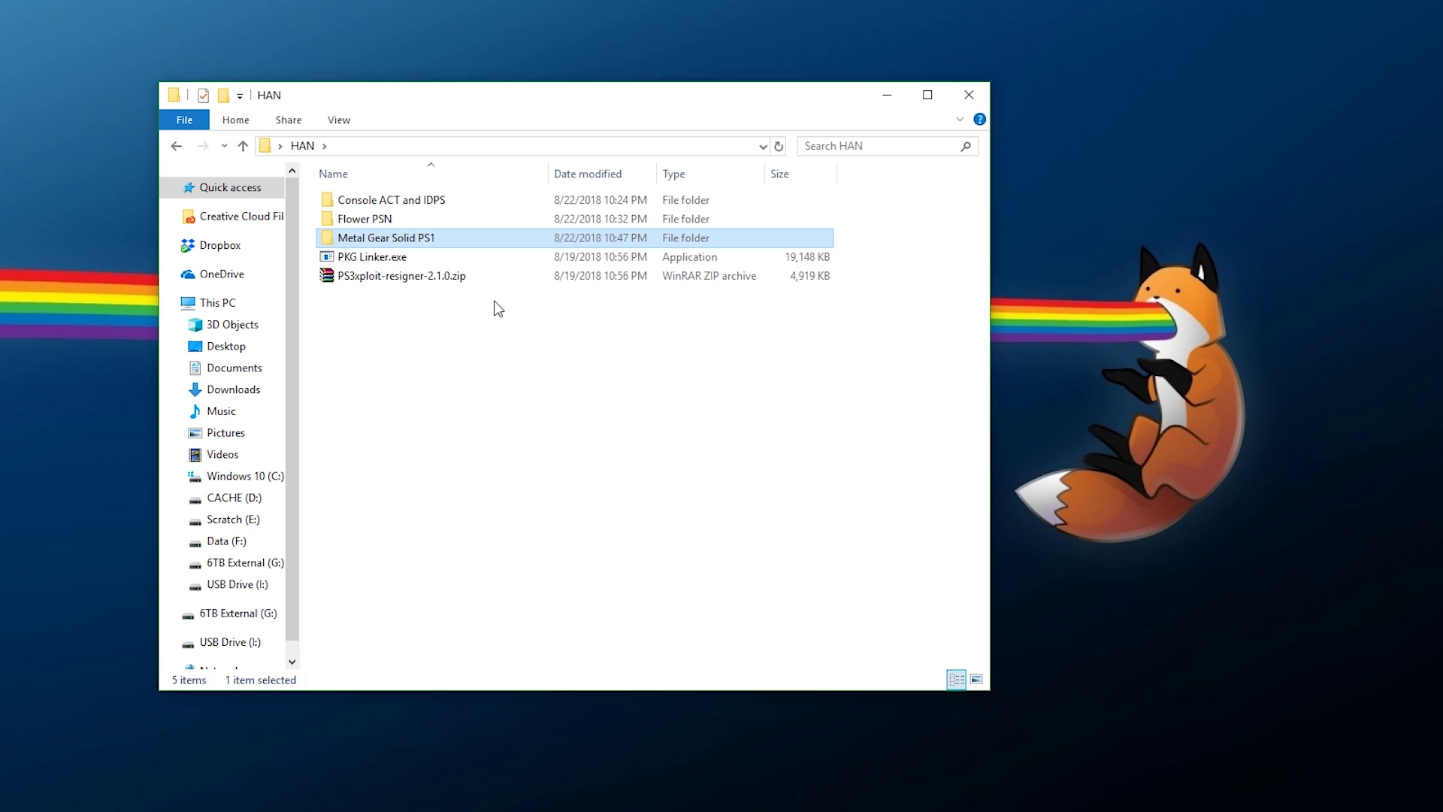
right_click(450, 276)
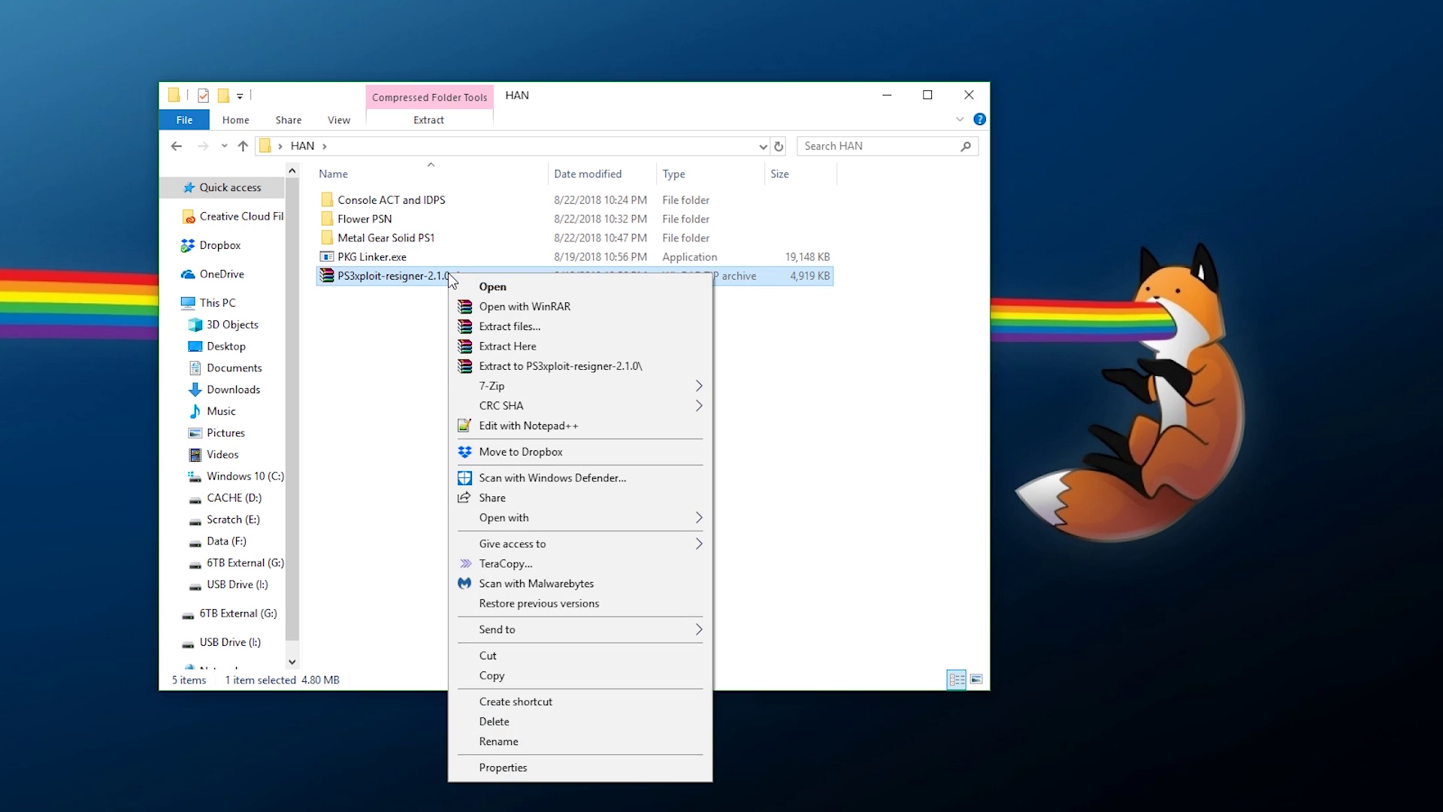
left_click(508, 346)
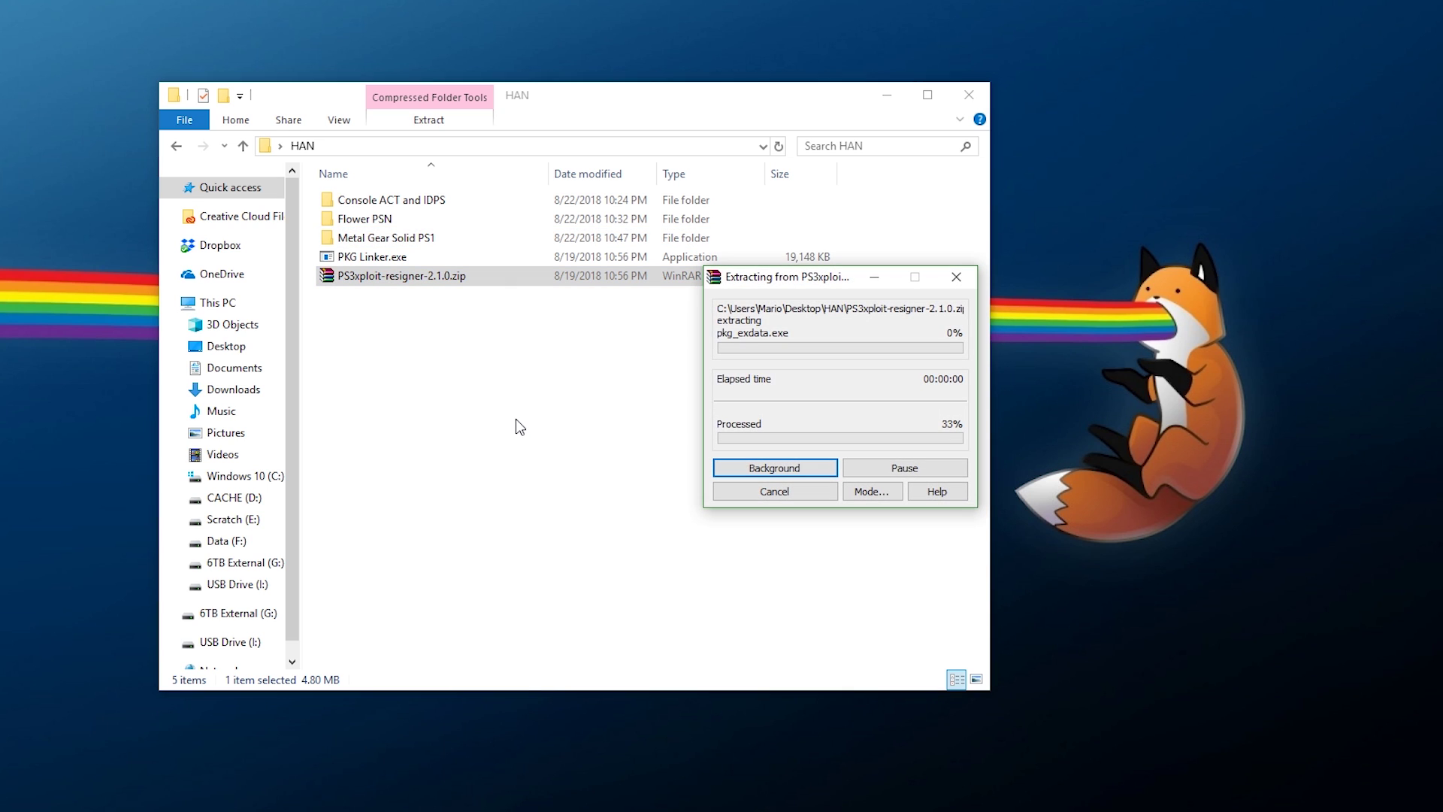
Copy act.dat and idps.hex from the Console ACT and IDPS folder into the input folder of PS3xploit-resigner-2.1.0
double_click(373, 202)
left_click_drag(415, 266, 346, 194)
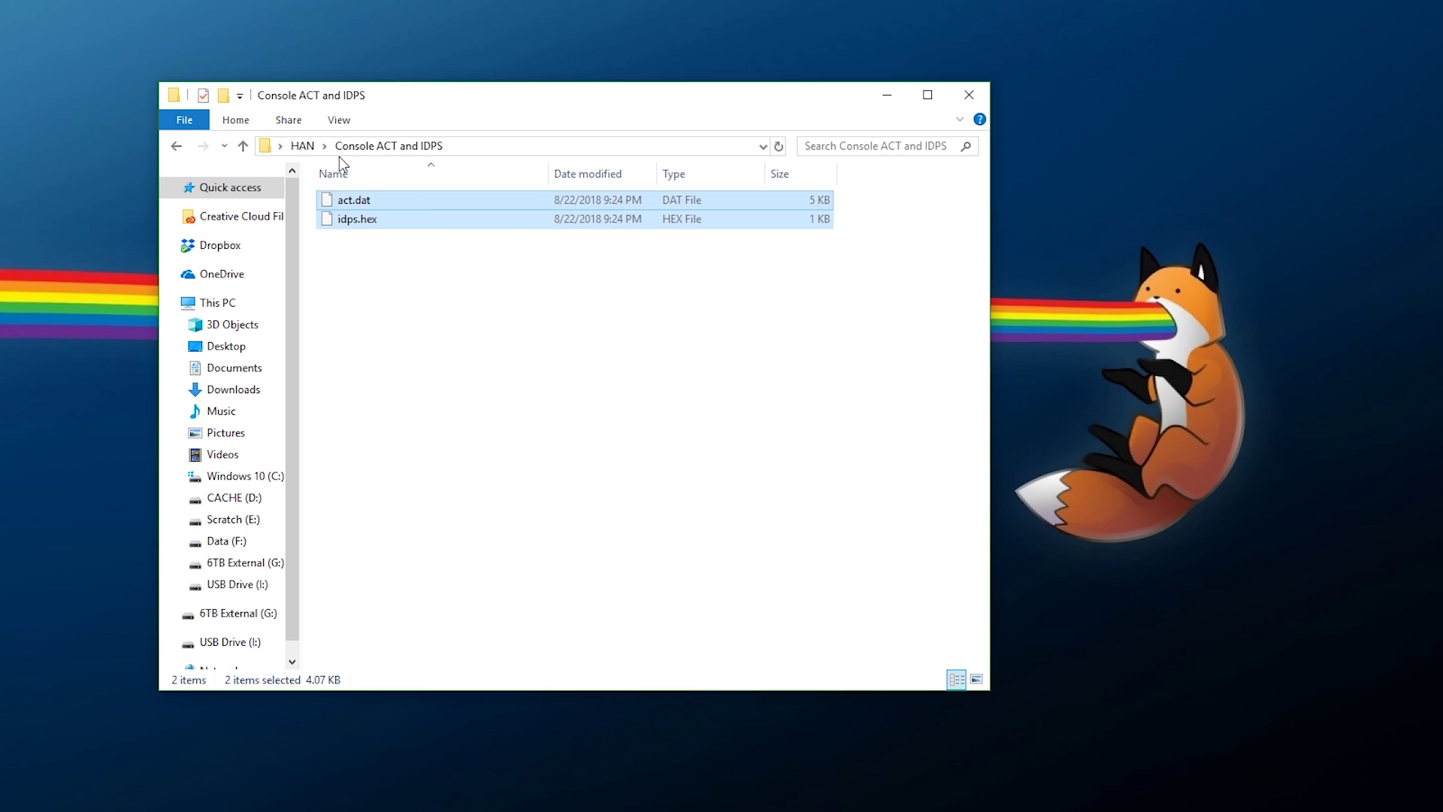
left_click(304, 147)
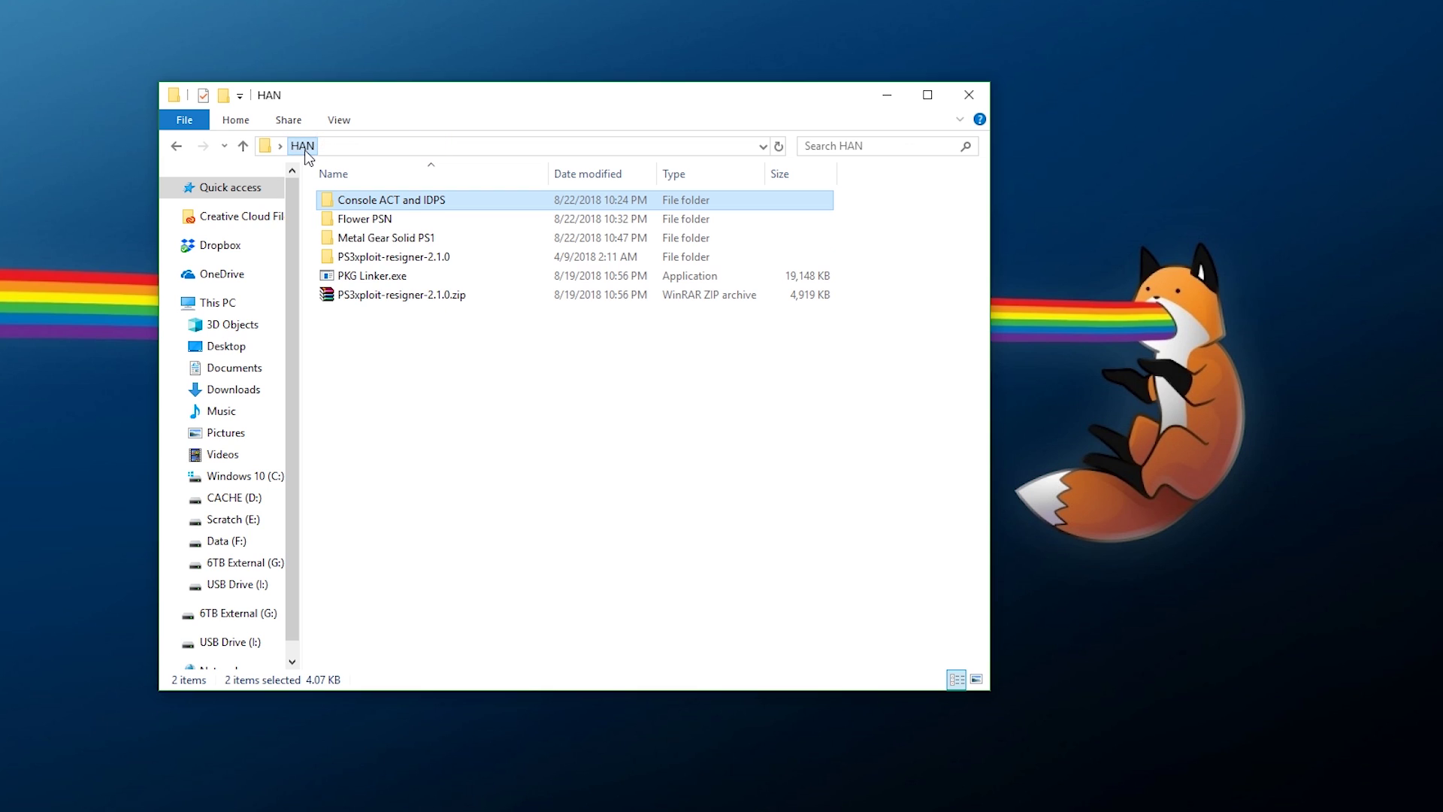
double_click(378, 258)
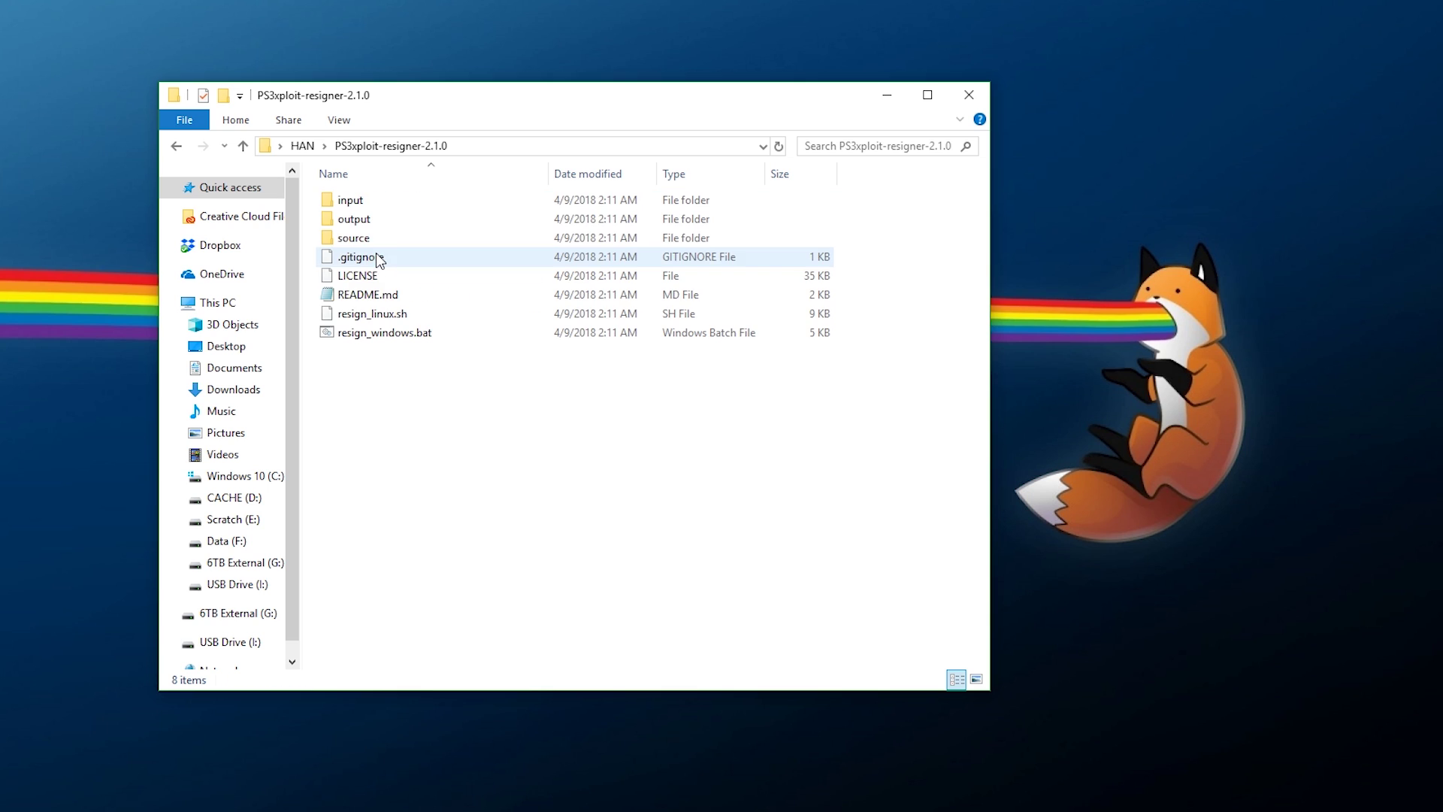
double_click(354, 200)
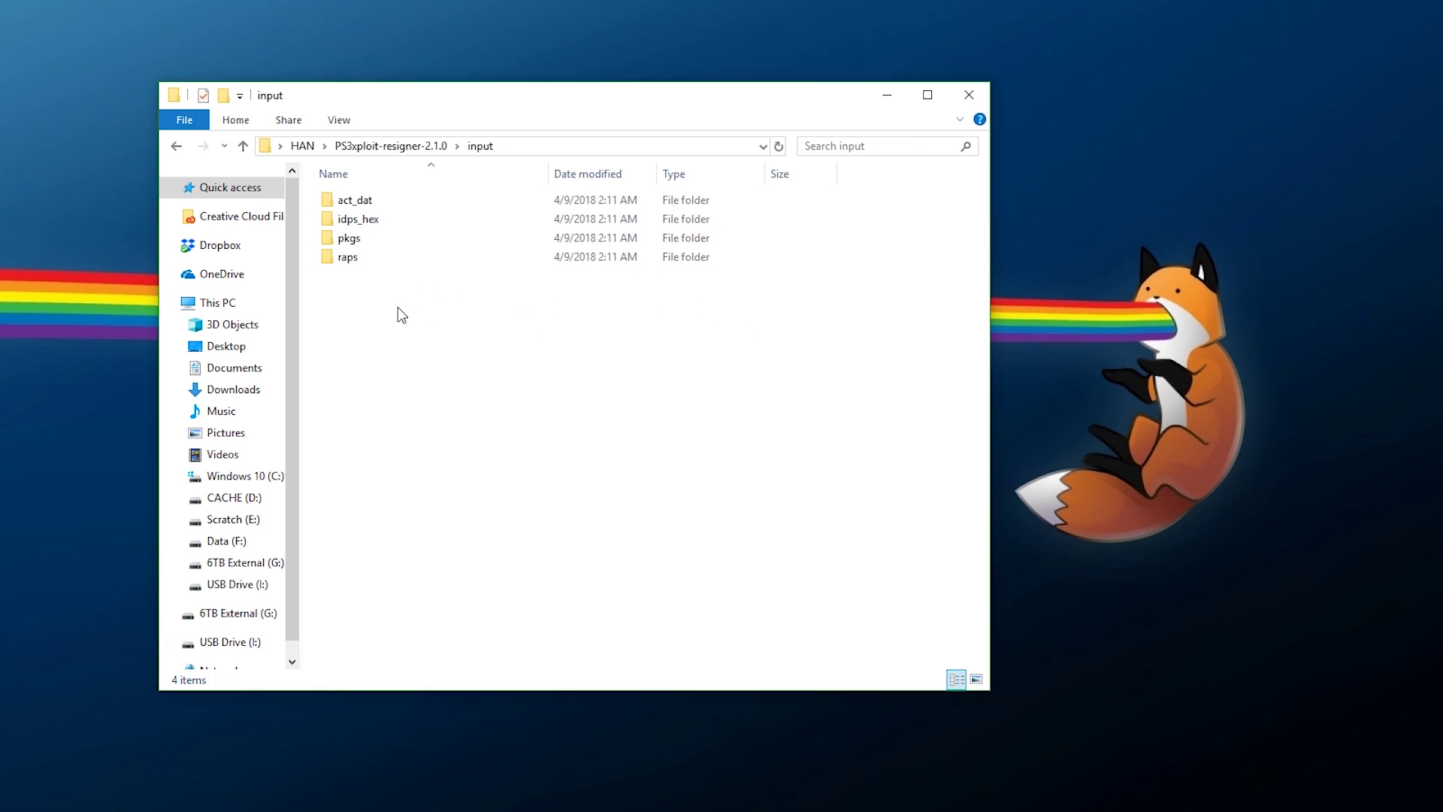
key("ctrl+v")
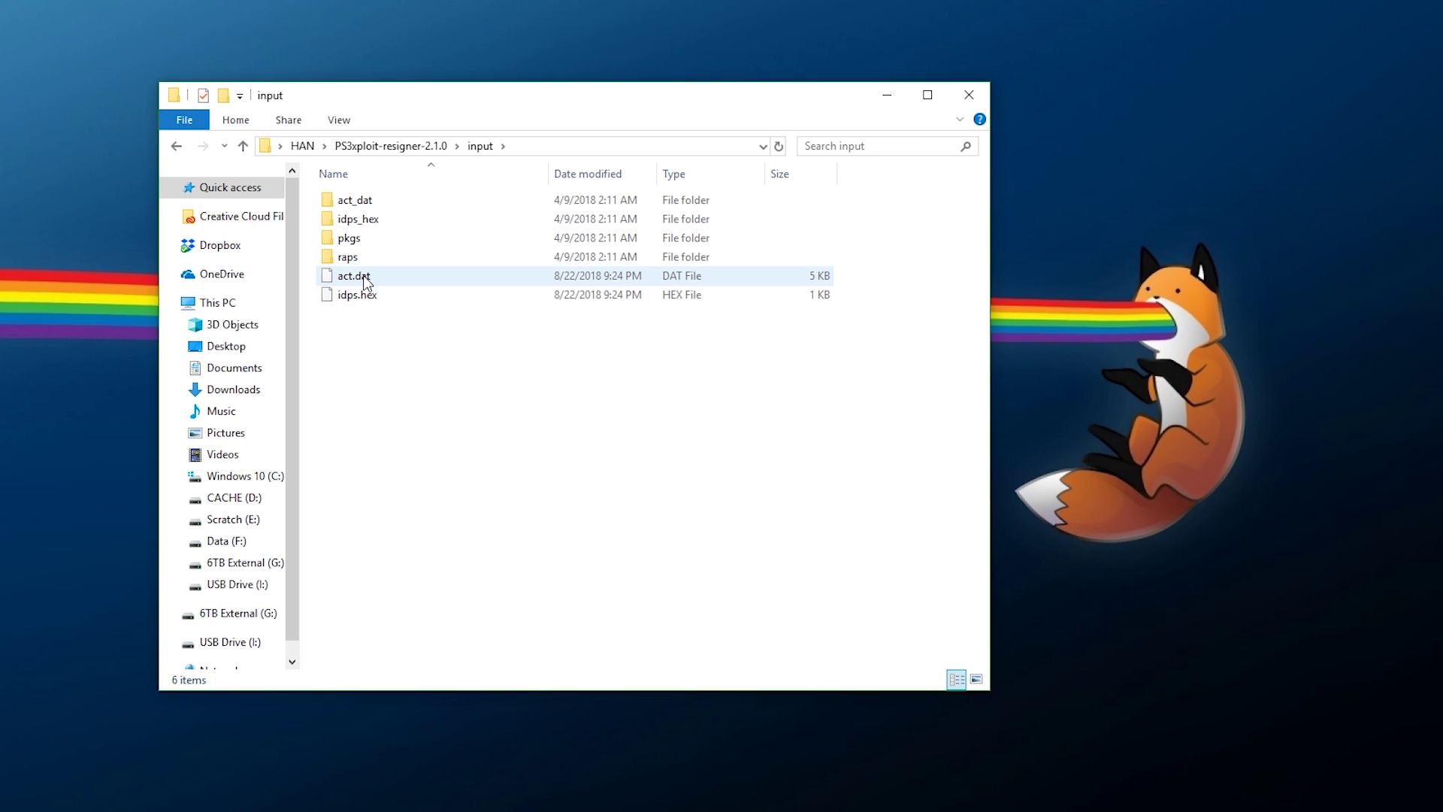
Move act.dat into the act_dat subfolder and idps.hex into the idps_hex subfolder
left_click(365, 278)
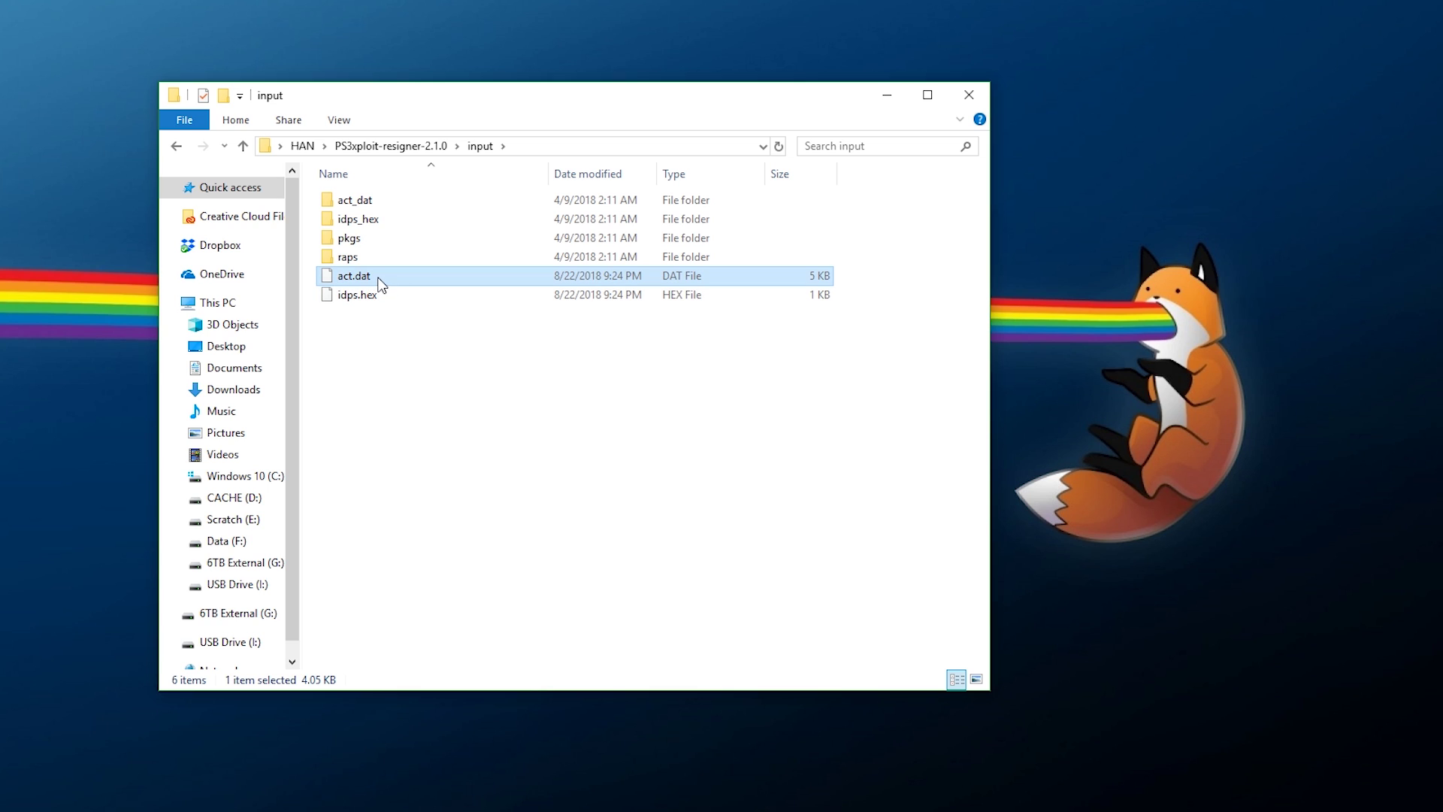
left_click_drag(381, 284, 386, 202)
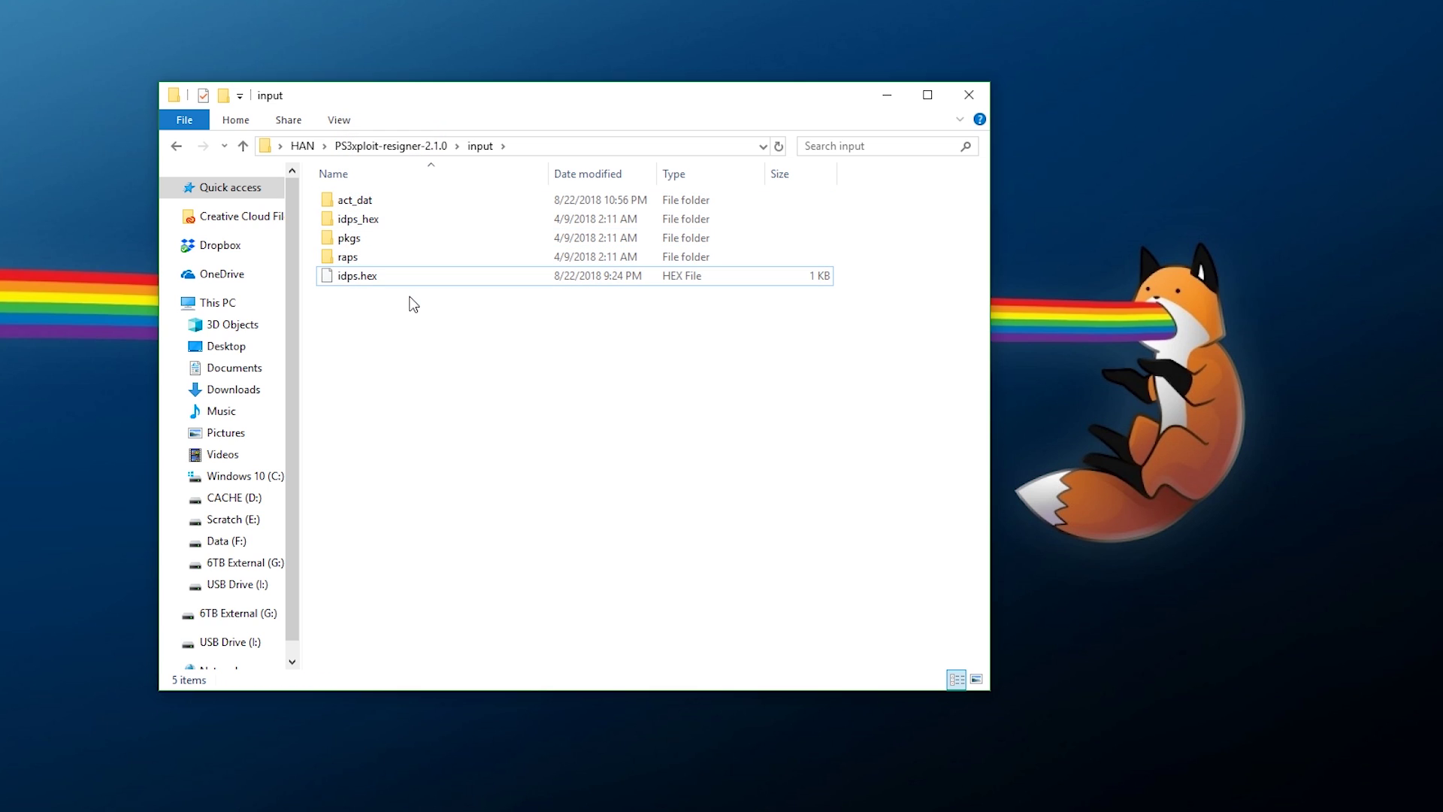
left_click_drag(392, 284, 371, 221)
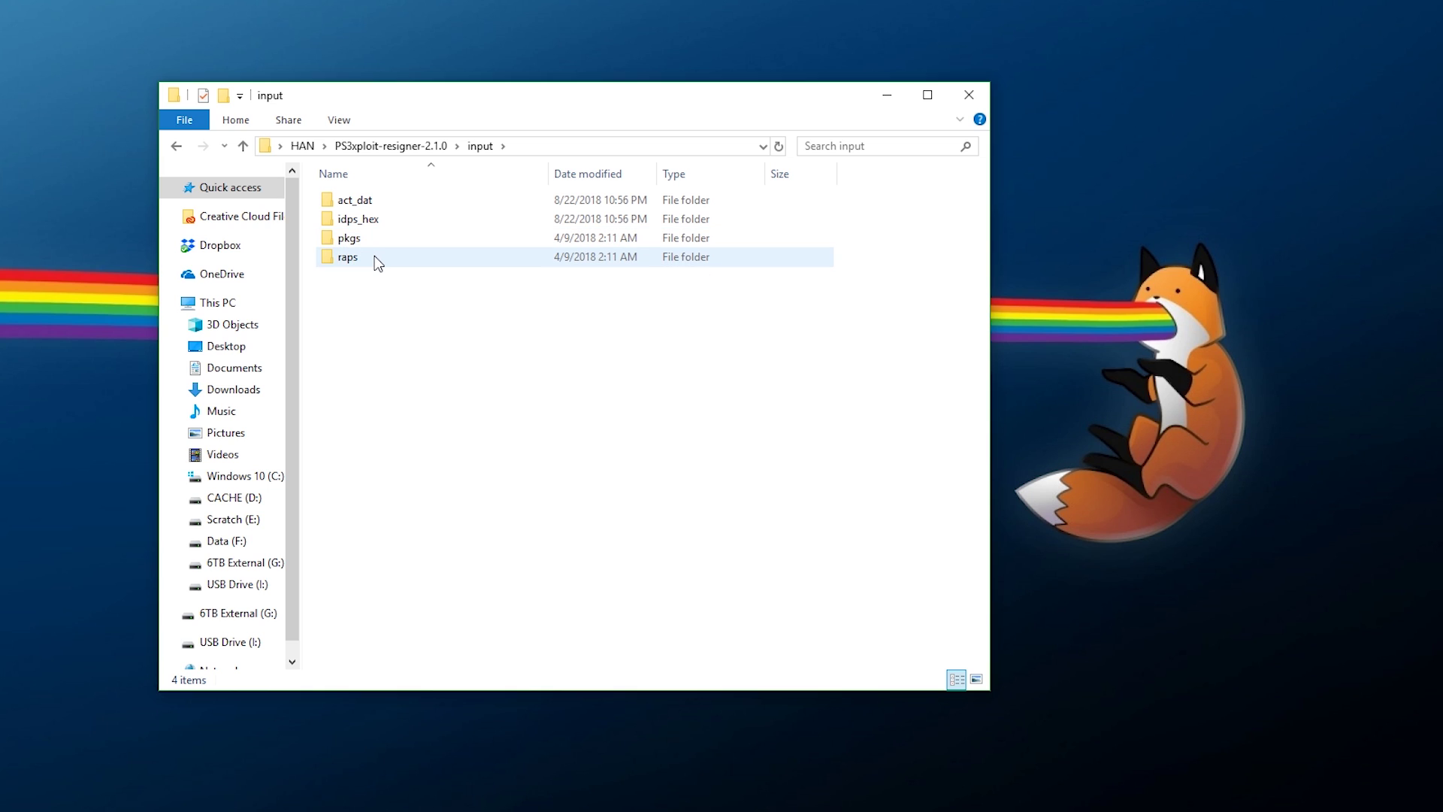
Move the PKG and RAP files from the Flower PSN folder into the input folder of PS3xploit-resigner-2.1.0
left_click(302, 145)
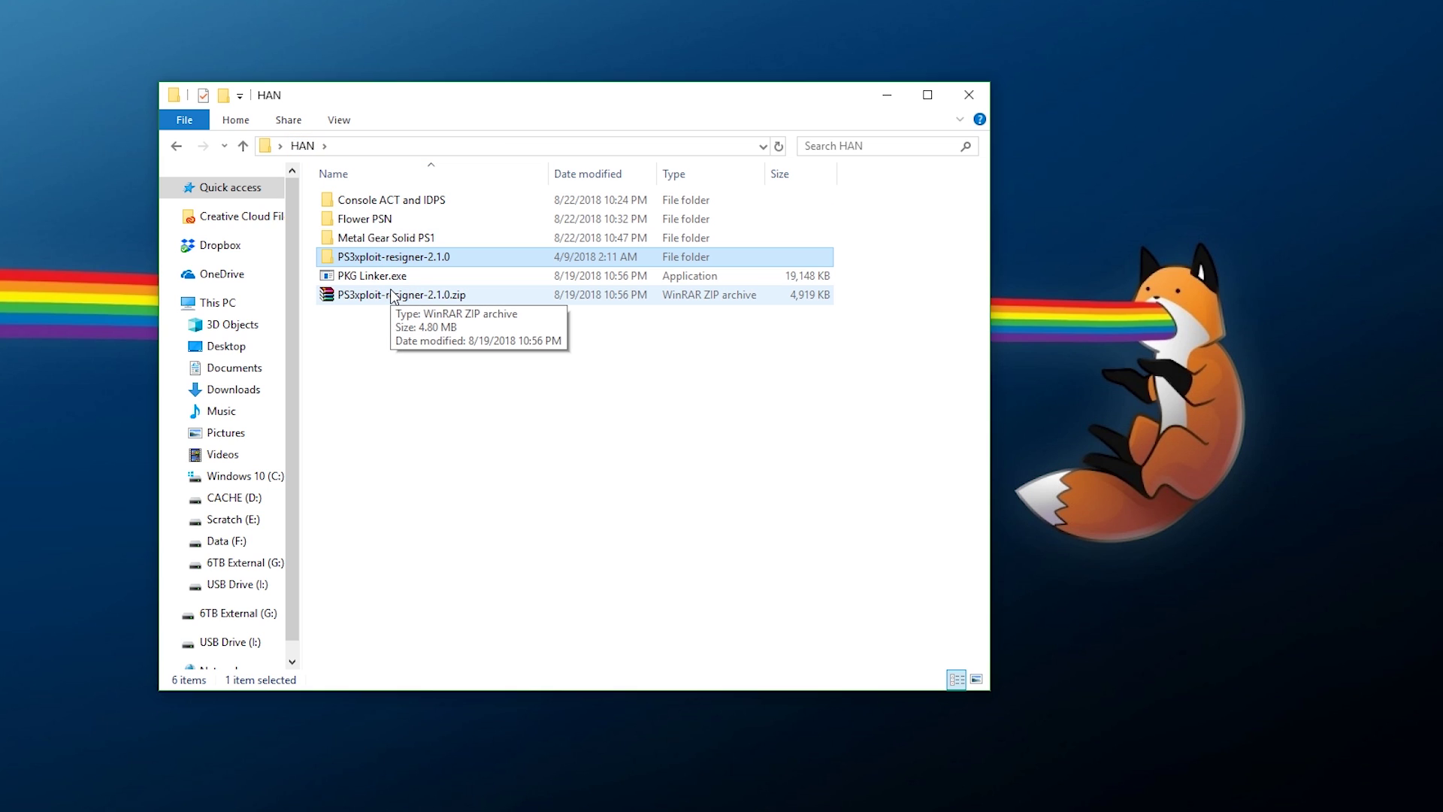
double_click(383, 223)
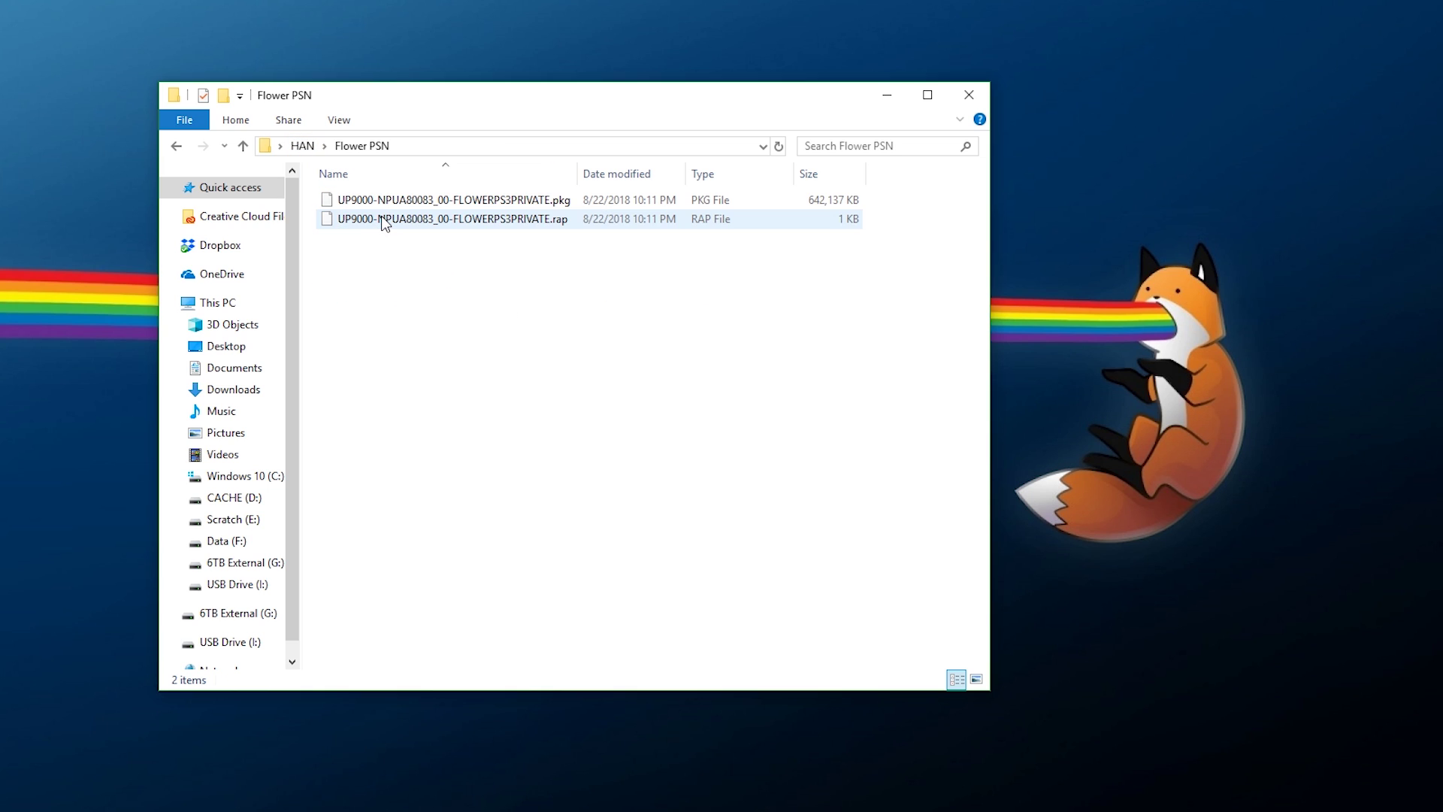
left_click_drag(393, 232, 380, 197)
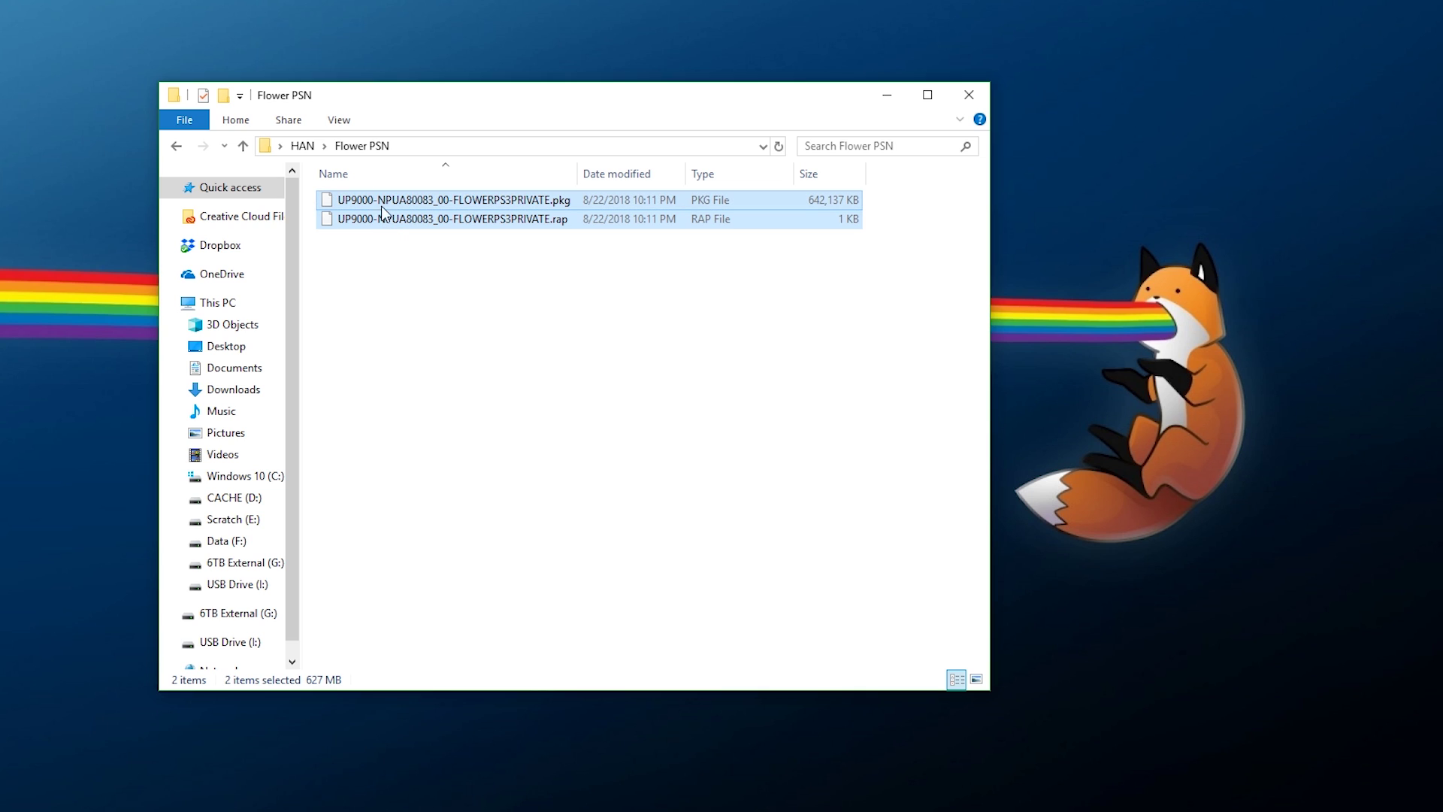
left_click(297, 146)
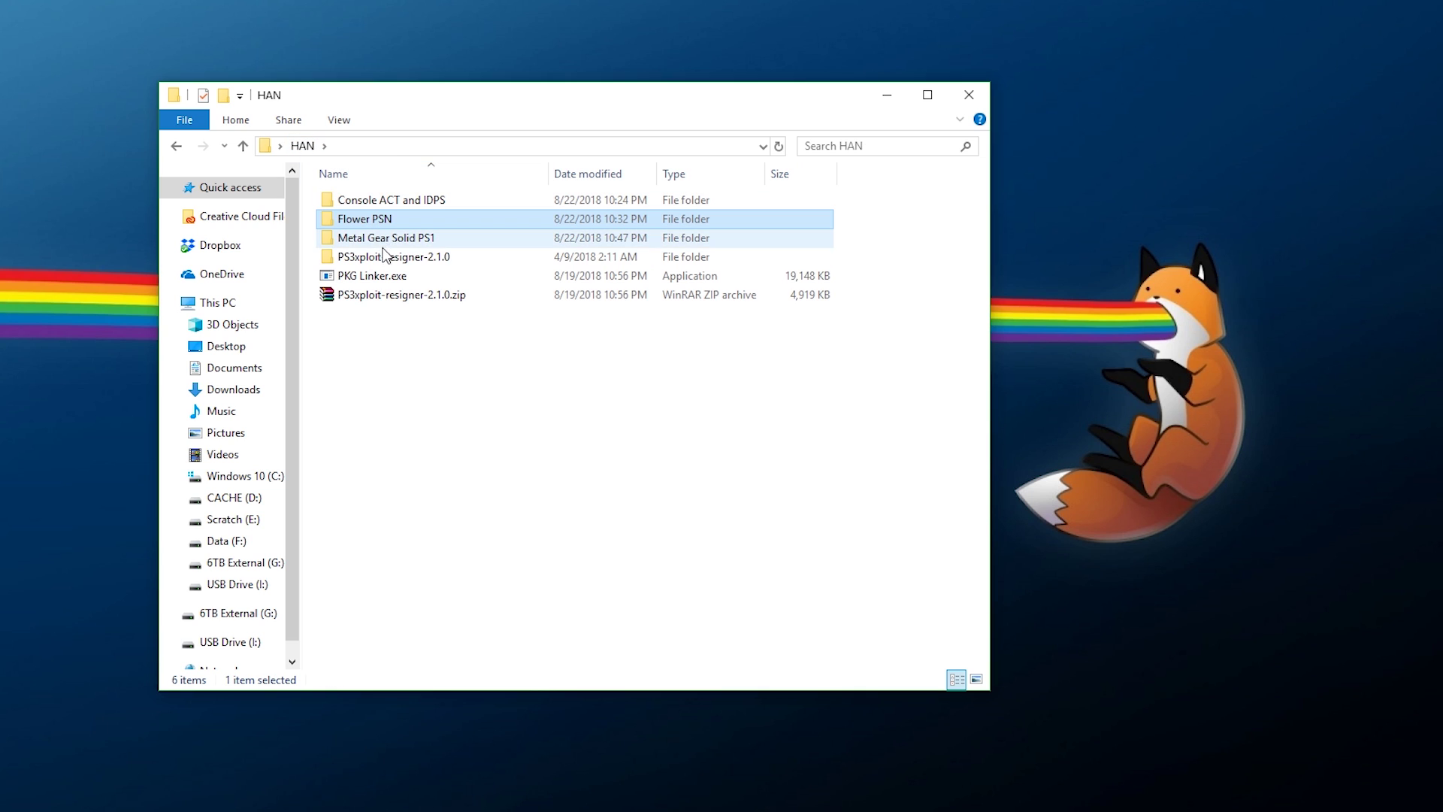
double_click(384, 262)
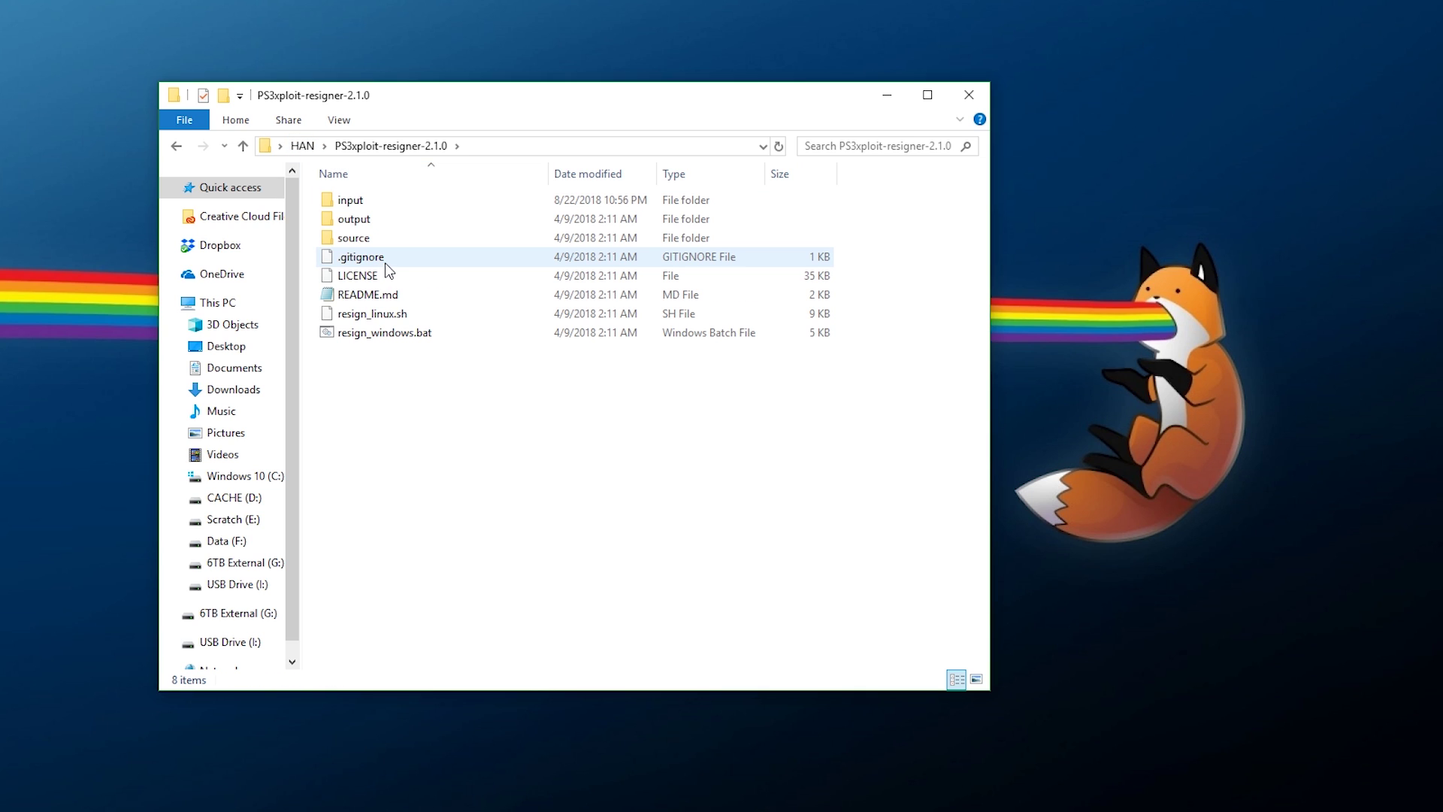
double_click(358, 201)
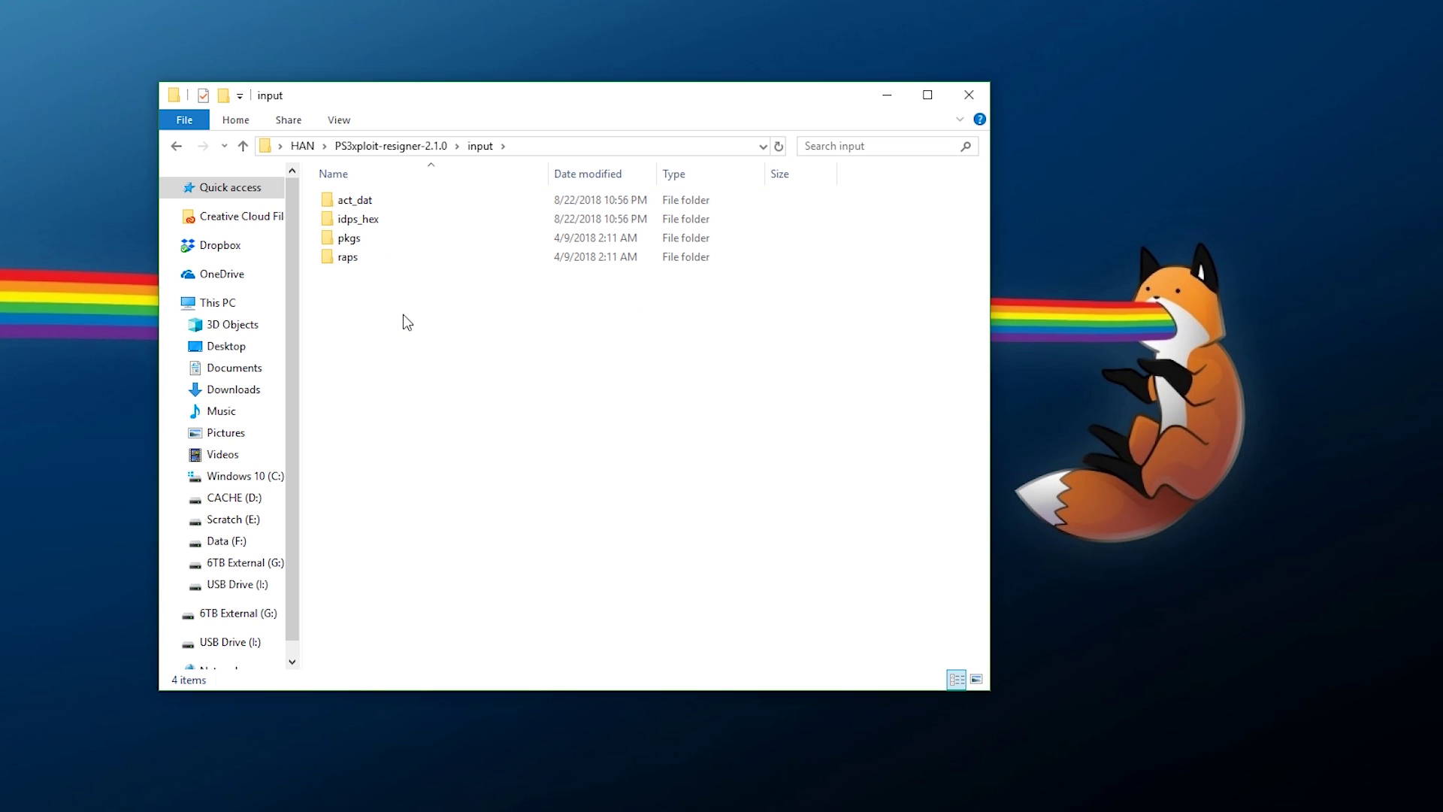
key("ctrl+v")
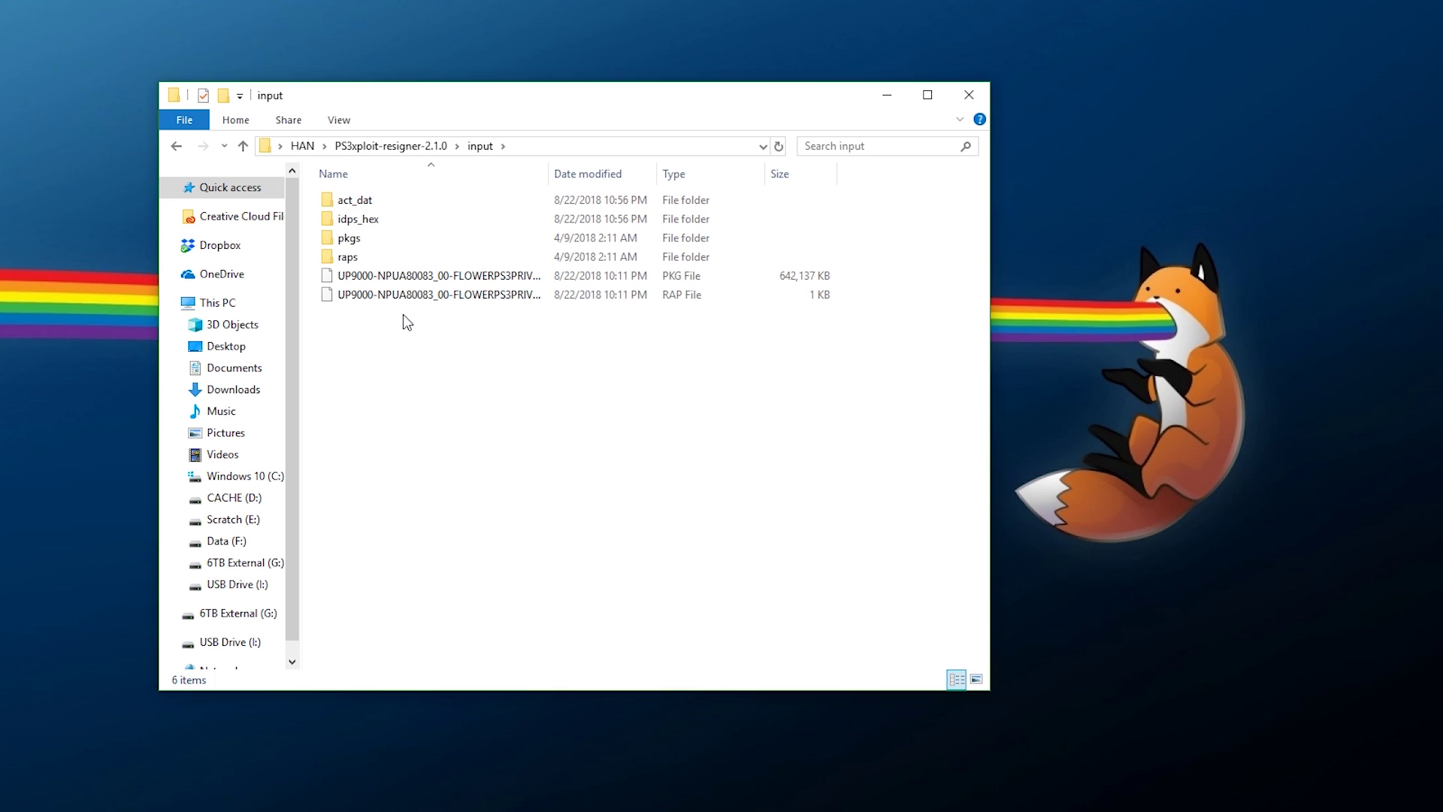
Widen the name column to fit, and file the Flower PKG in the pkgs subfolder and its RAP in raps
double_click(548, 178)
left_click(538, 277)
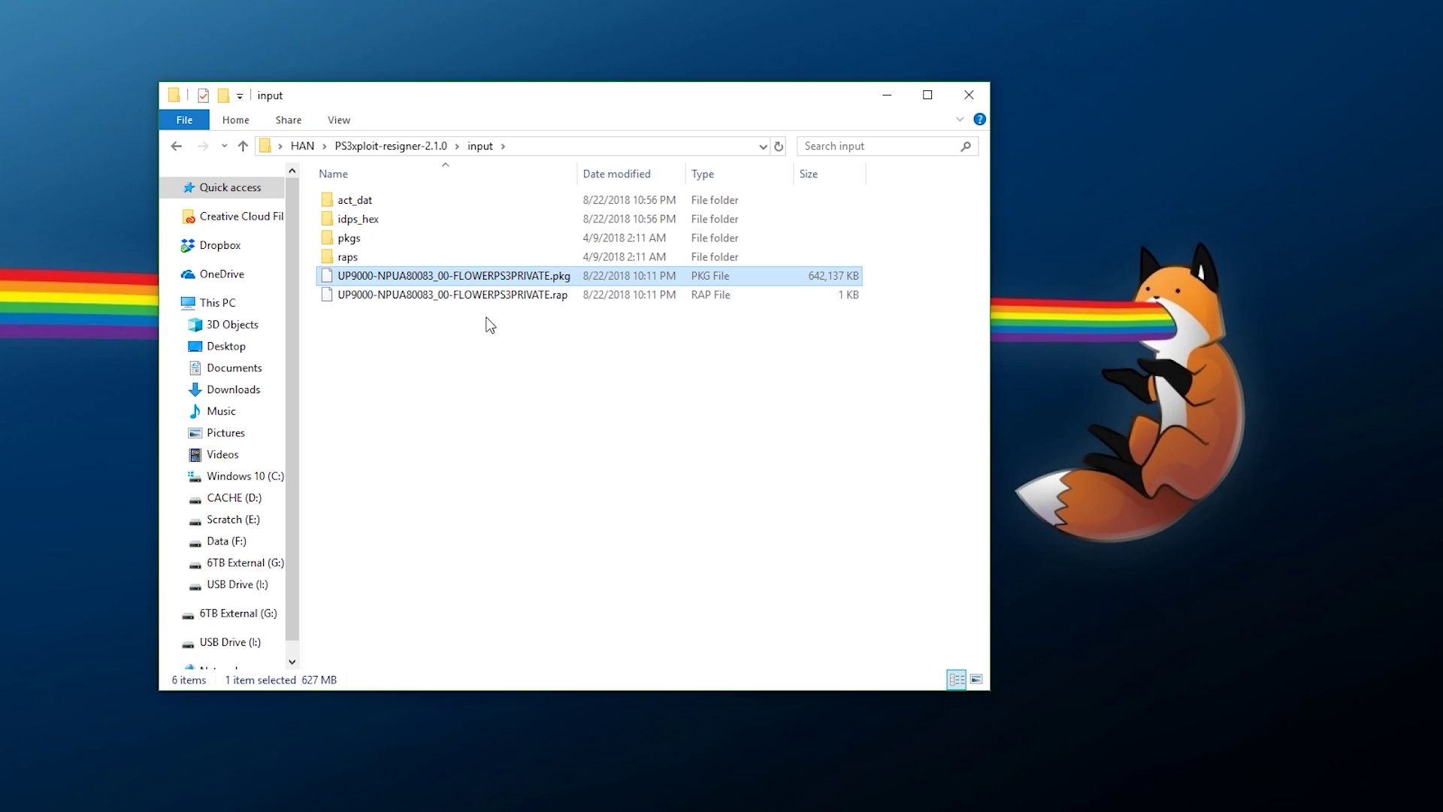
left_click_drag(473, 281, 351, 263)
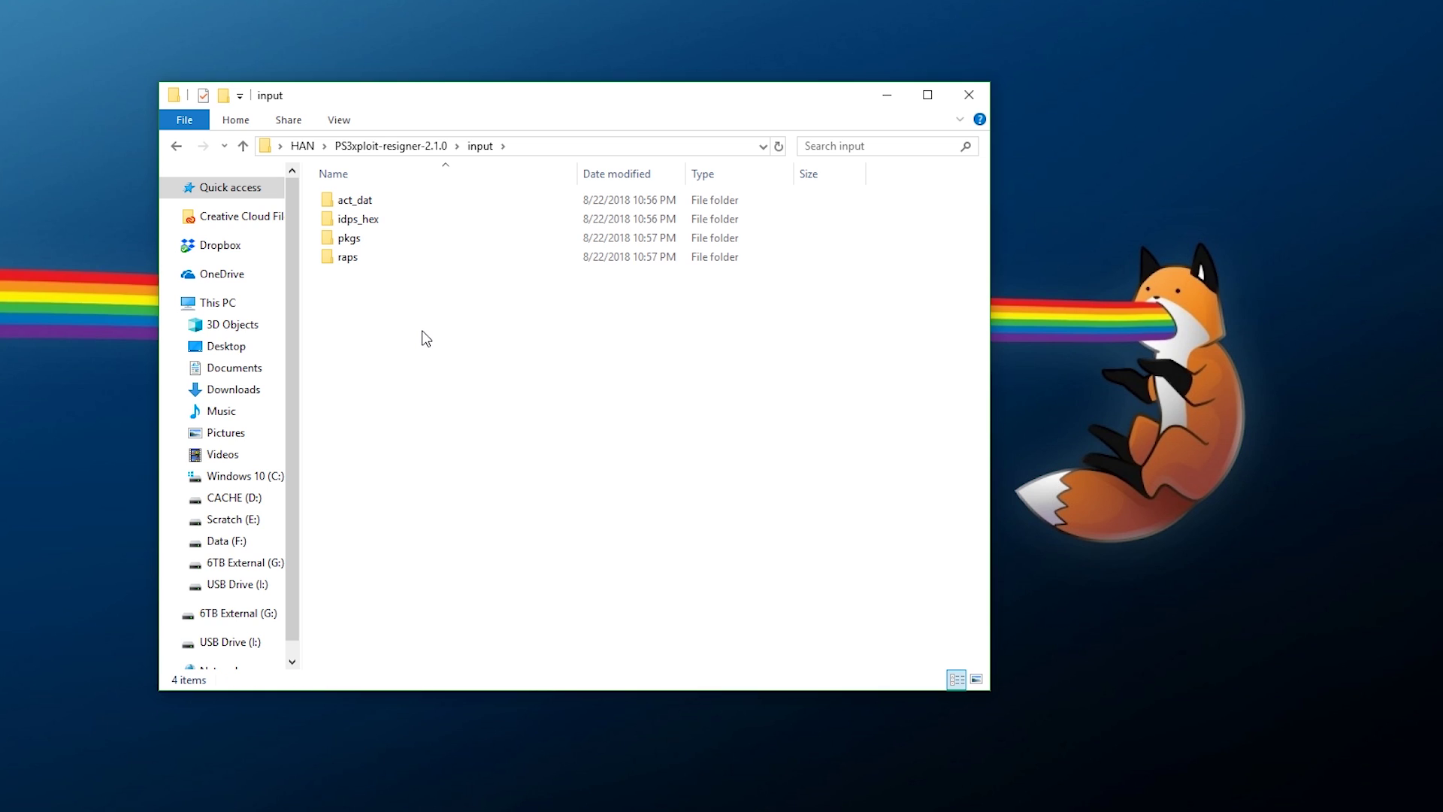
Move the PKG and RAP files from the Metal Gear Solid PS1 folder into the input folder of PS3xploit-resigner-2.1.0
left_click(307, 145)
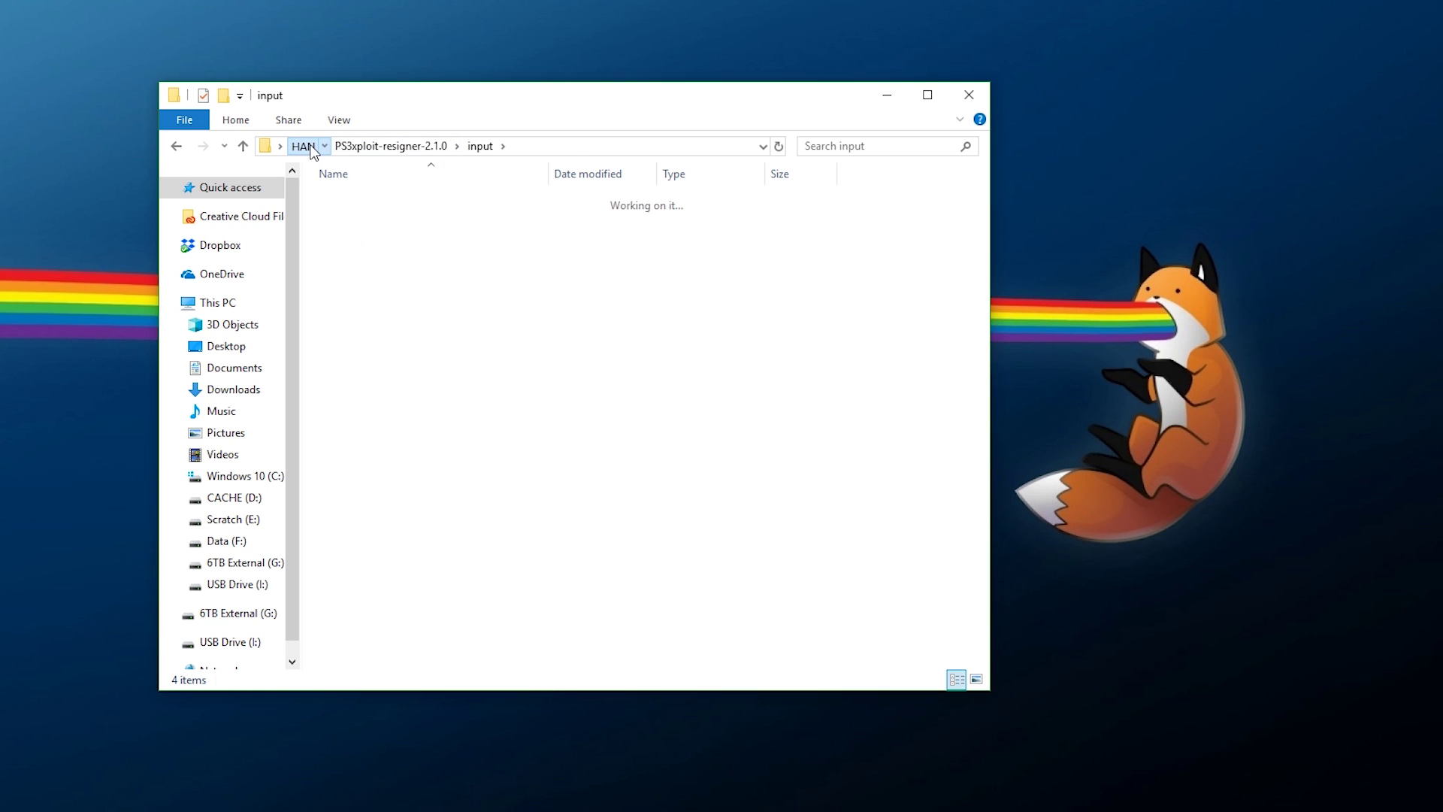
double_click(398, 237)
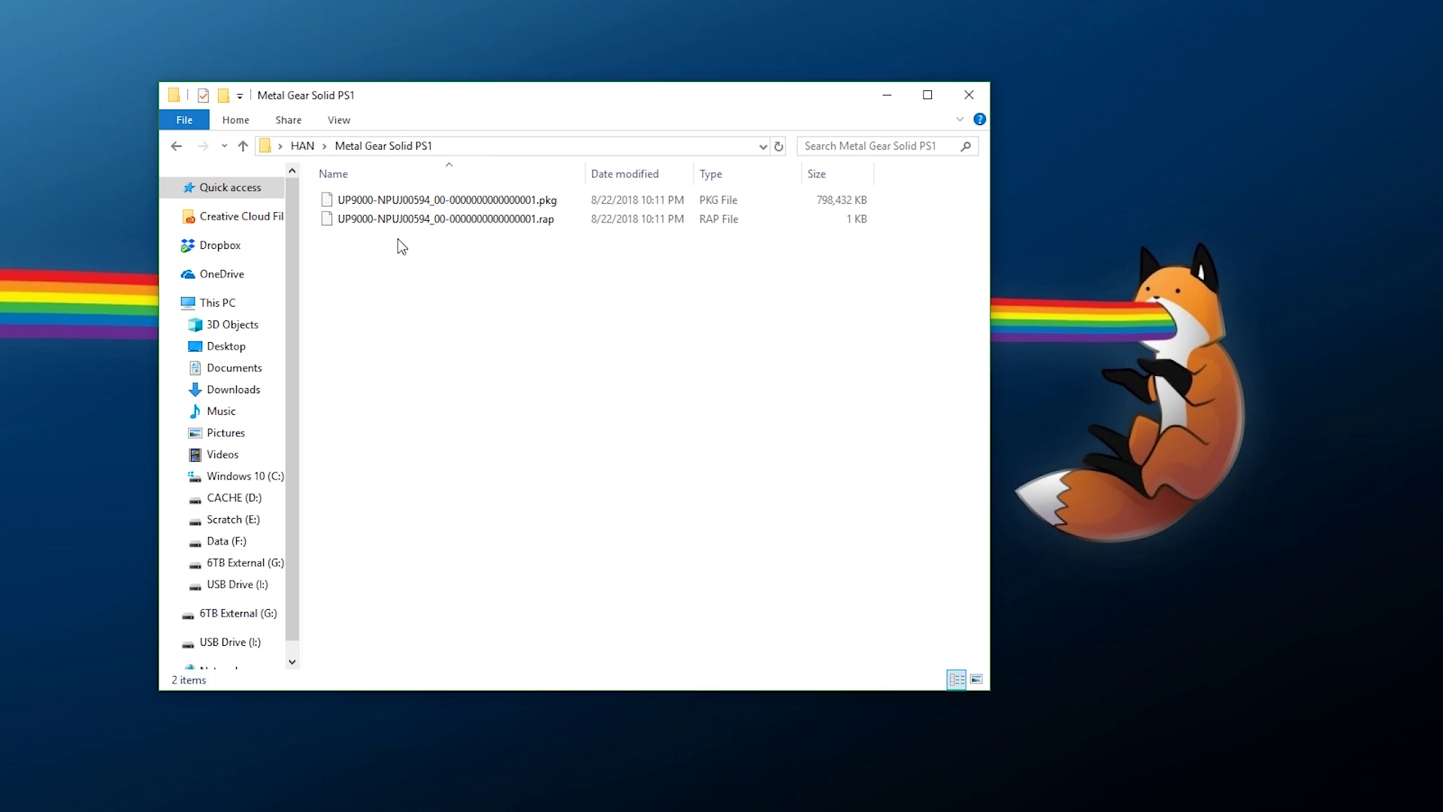
left_click_drag(427, 261, 377, 188)
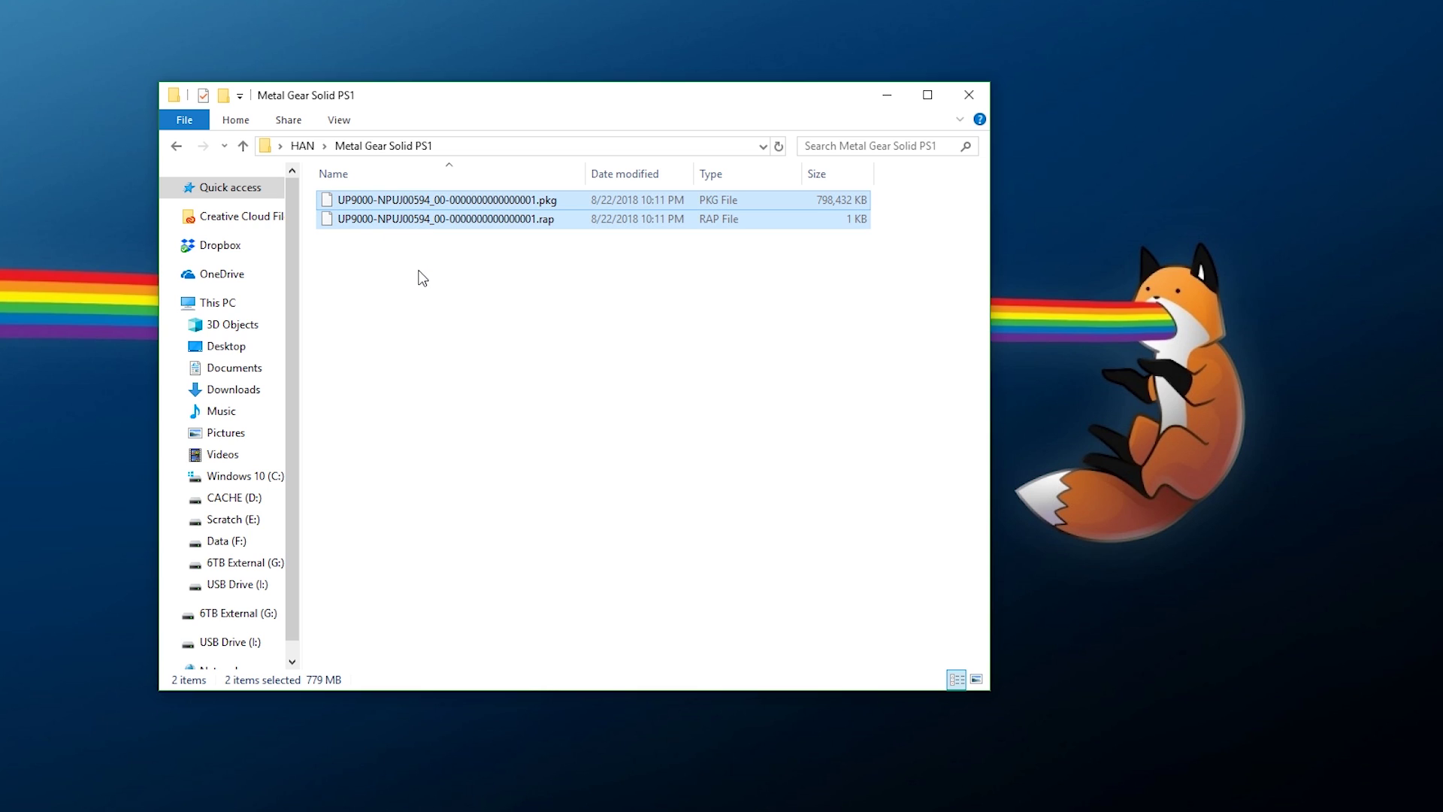
left_click(302, 145)
left_click(372, 257)
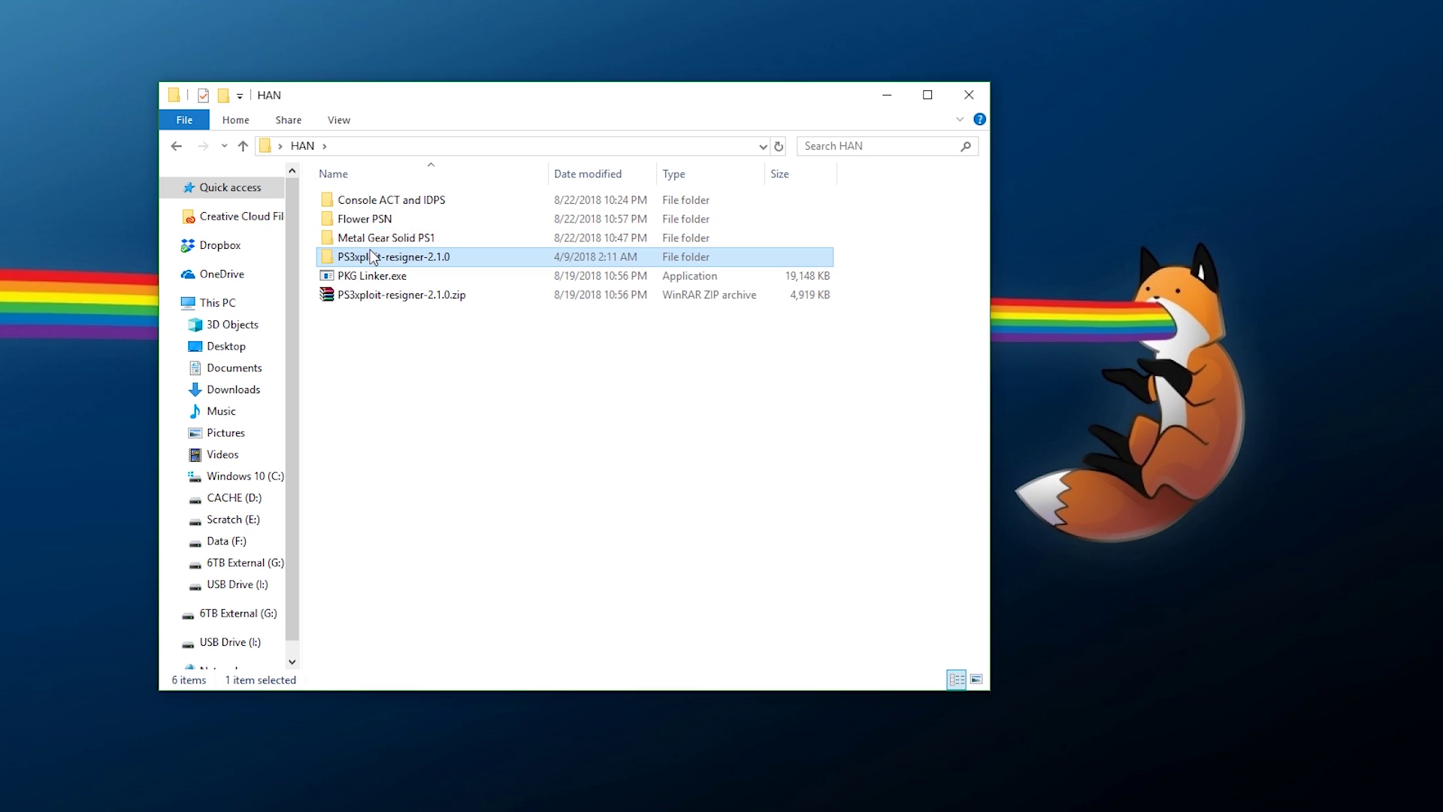
double_click(371, 256)
double_click(348, 200)
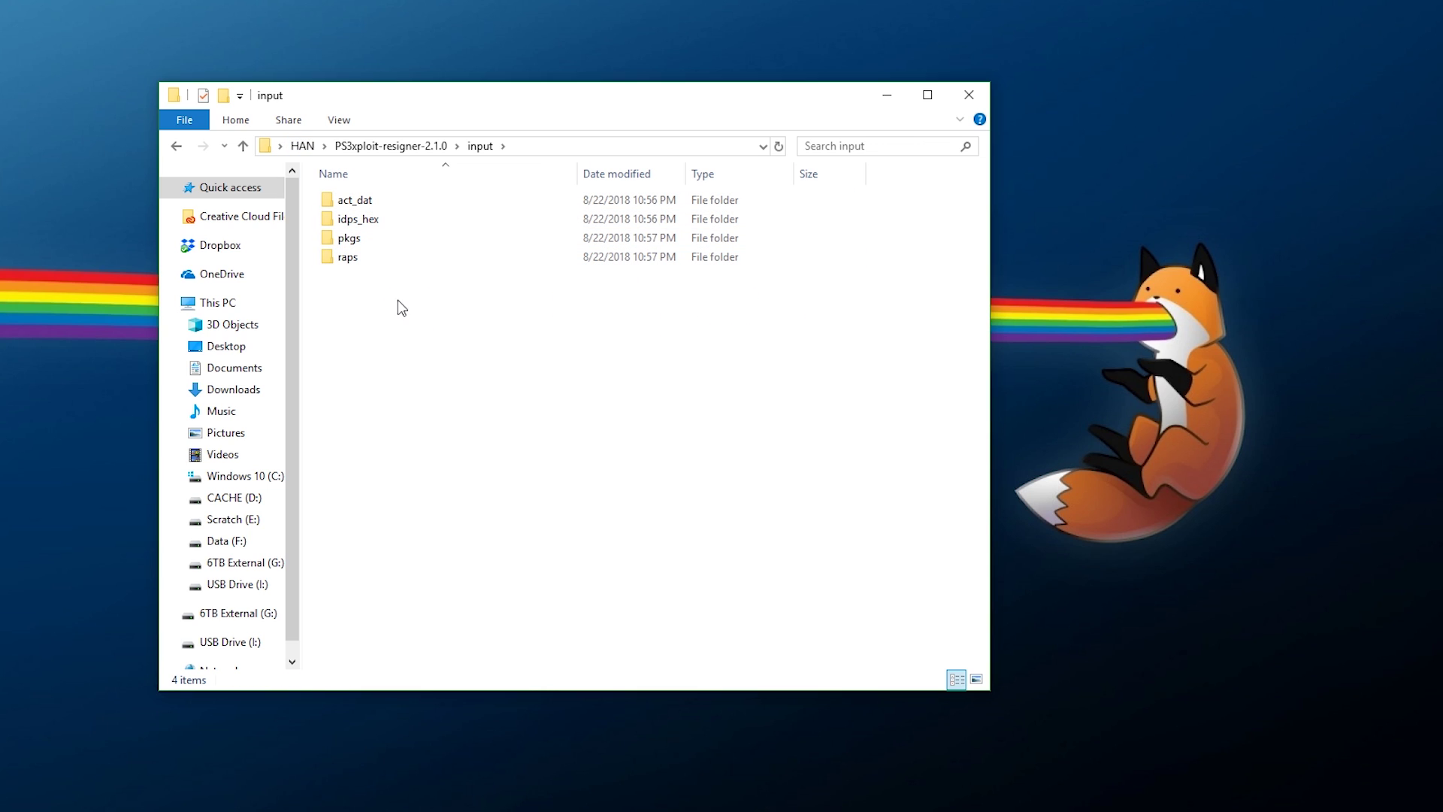
key("ctrl+v")
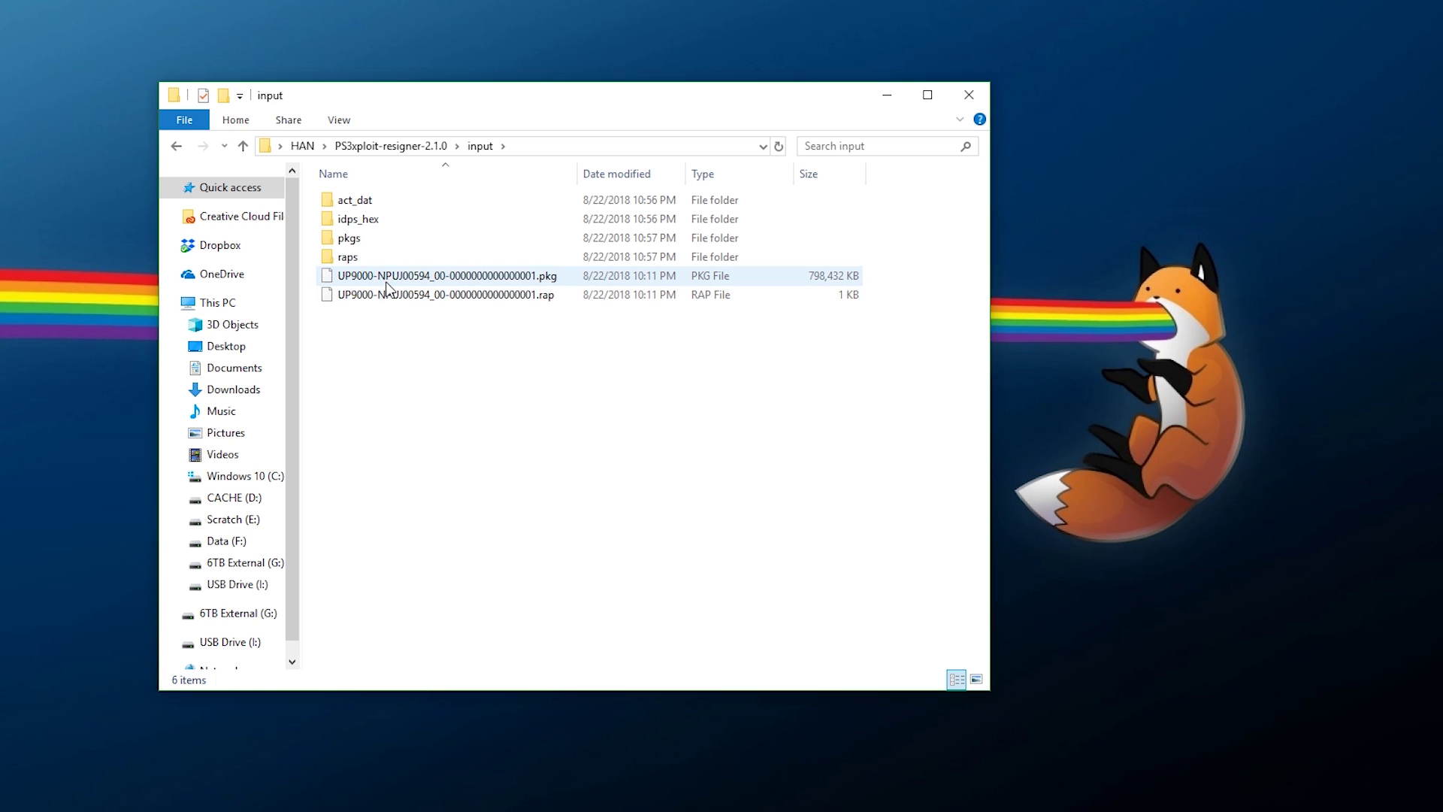
Place the Metal Gear Solid PKG in the pkgs subfolder and its RAP file in raps
left_click(400, 284)
left_click_drag(400, 284, 348, 260)
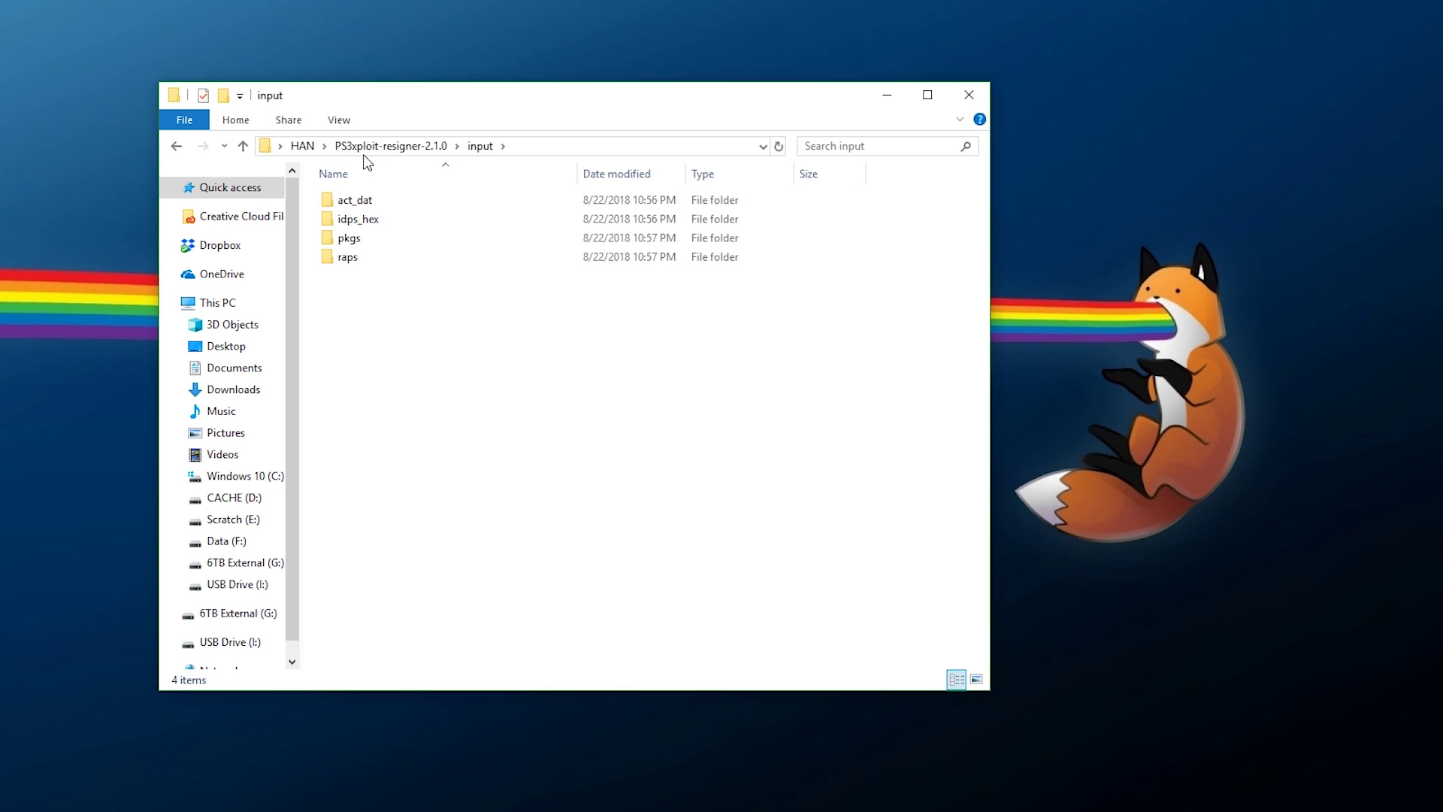
Check the contents of the act_dat, idps_hex, pkgs and raps input folders, widening the name column to read the RAP file names
double_click(407, 208)
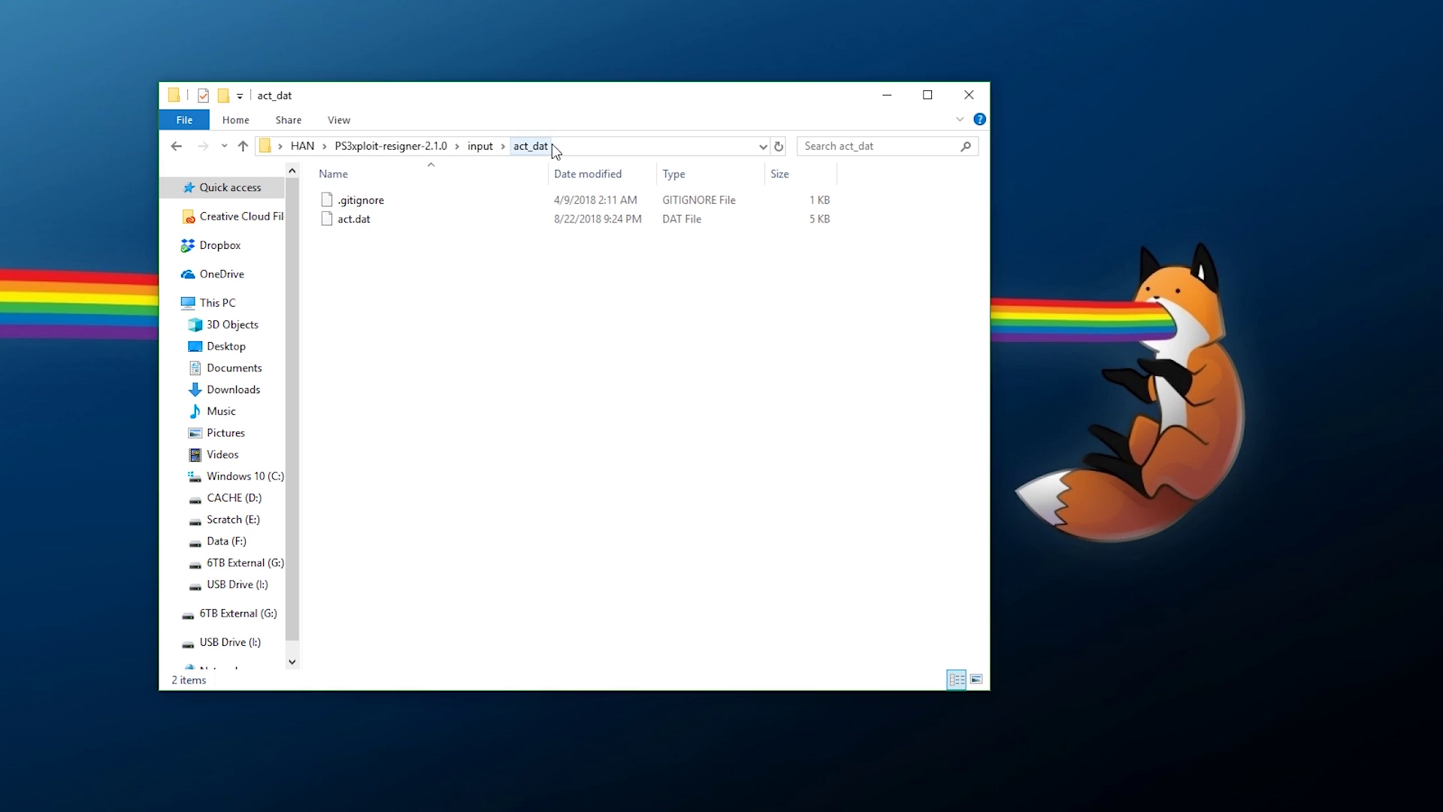
left_click(490, 152)
double_click(421, 227)
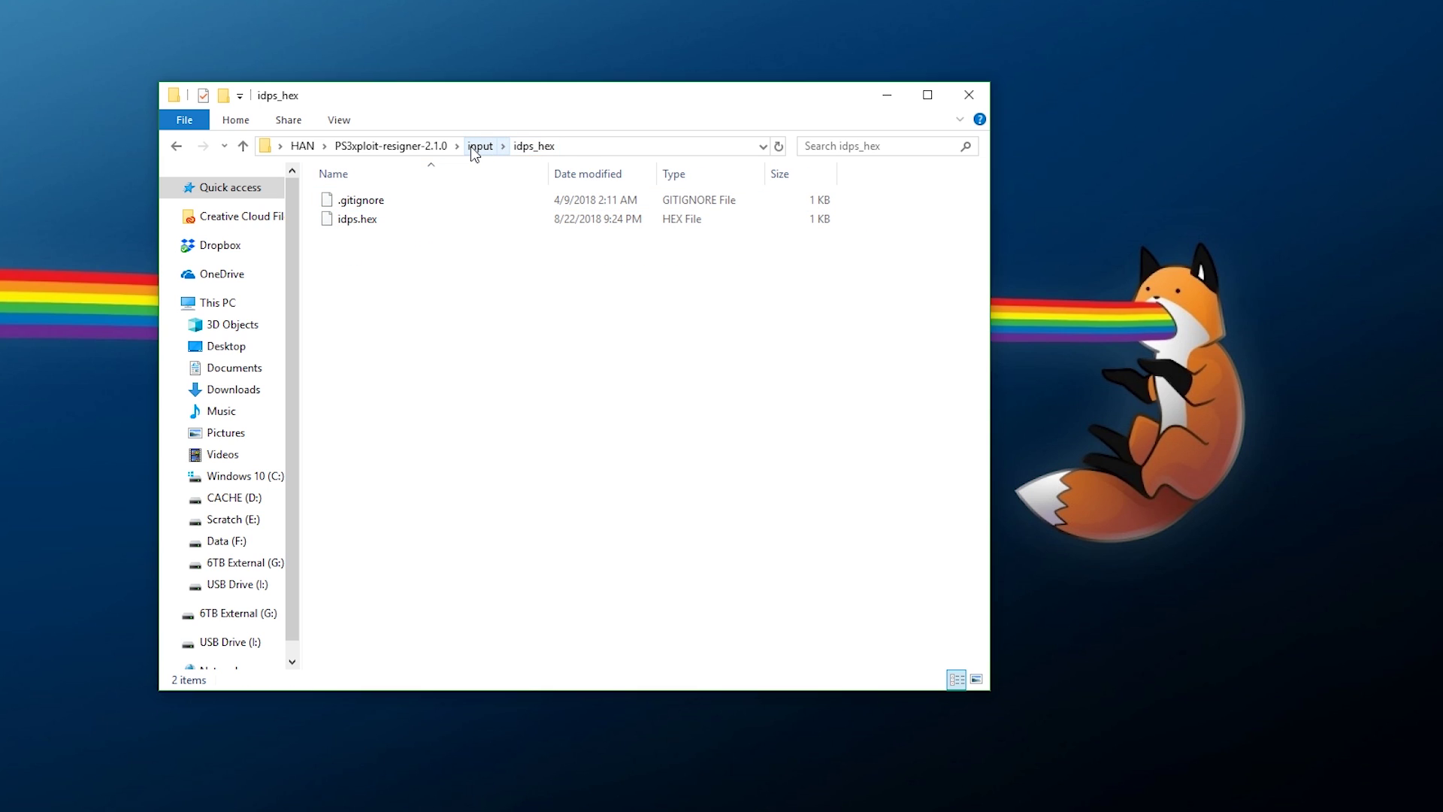
left_click(472, 148)
double_click(393, 239)
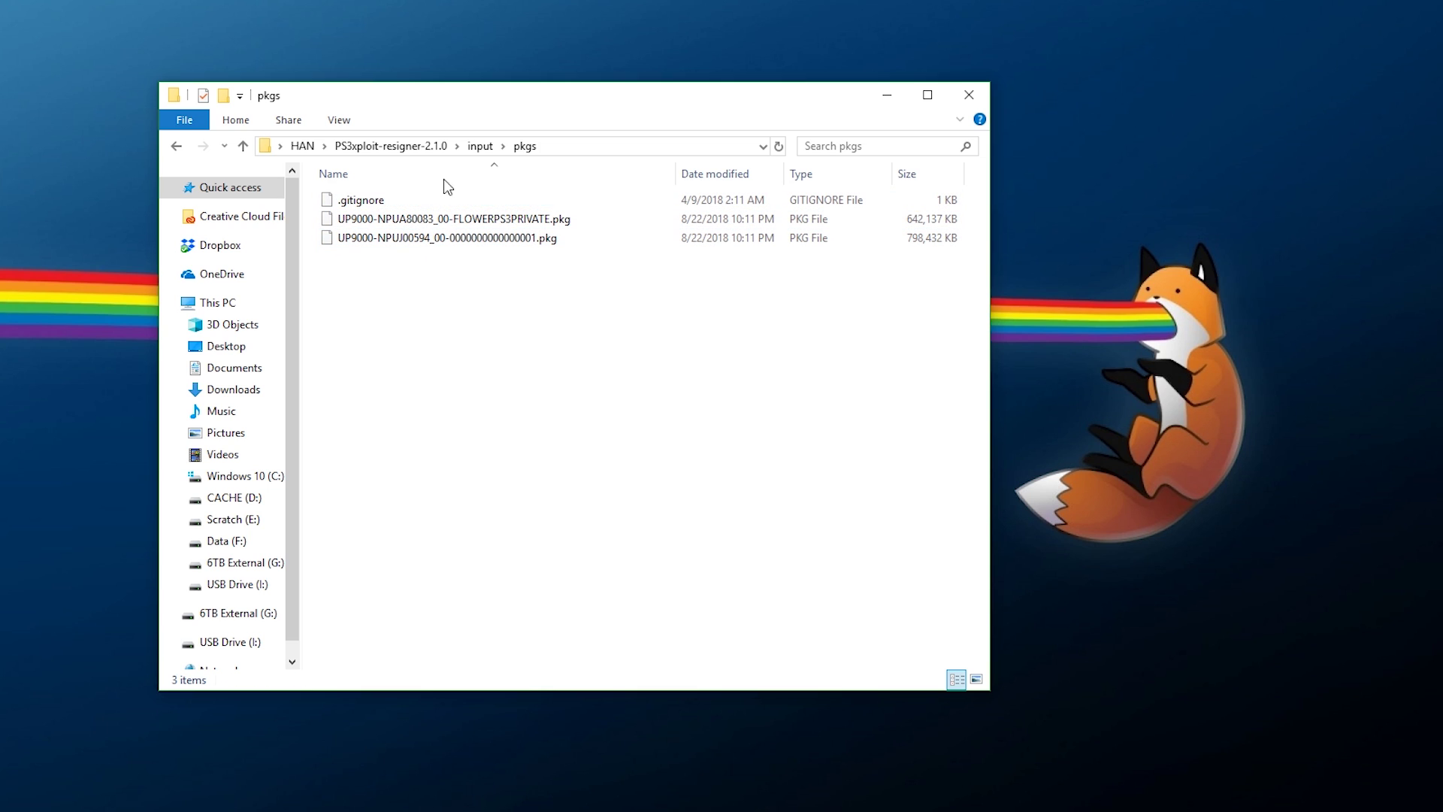
left_click(475, 148)
double_click(419, 258)
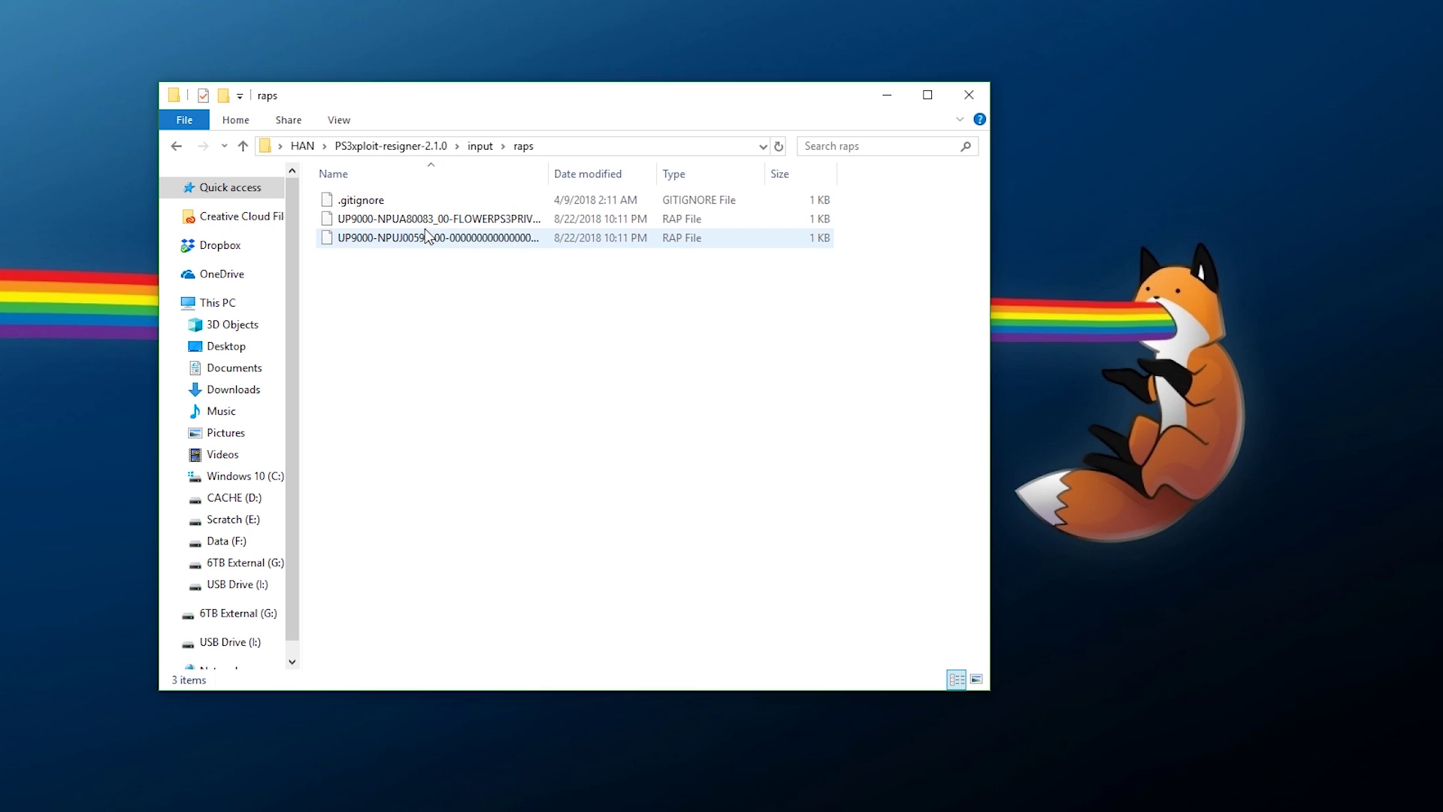
double_click(548, 173)
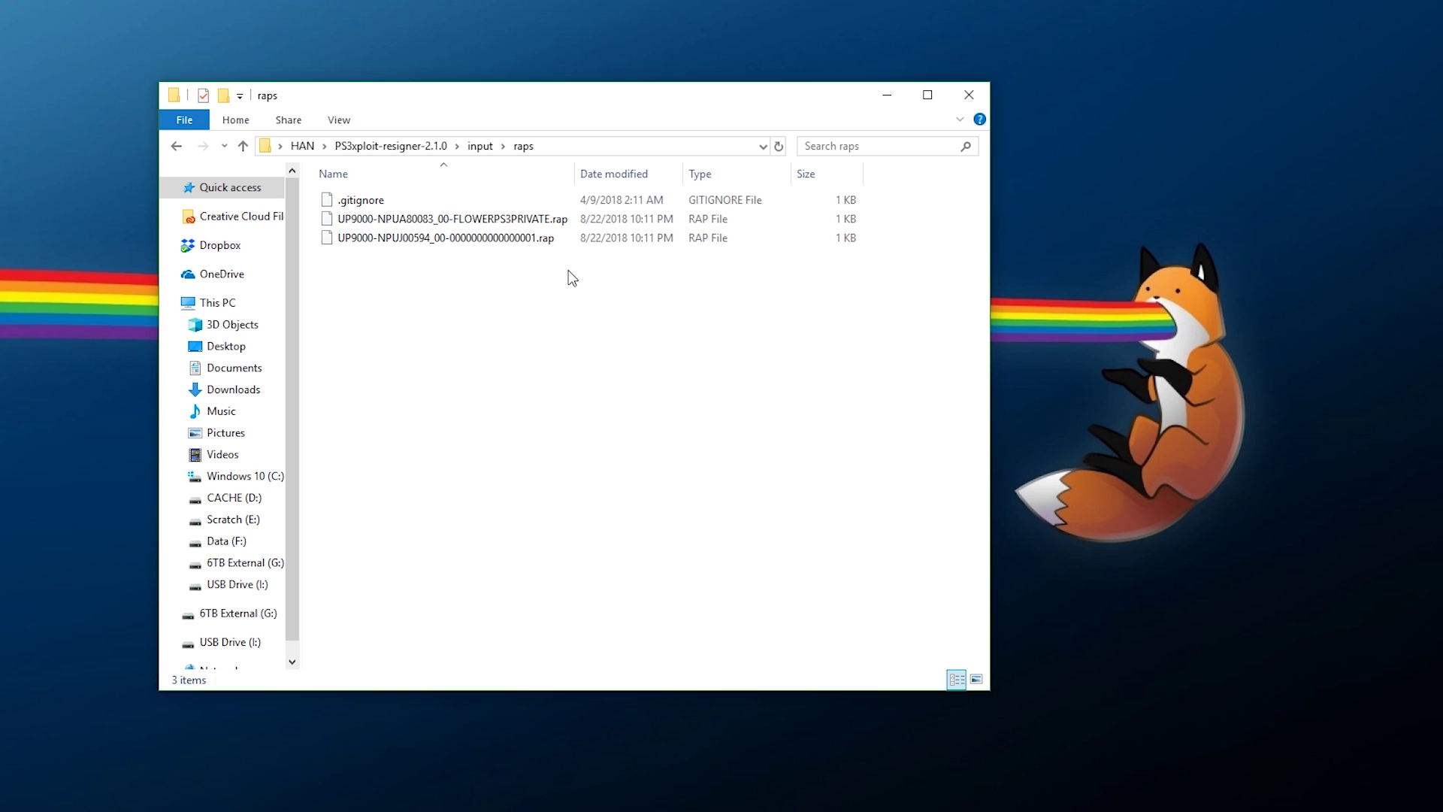
Run resign_windows.bat from the PS3xploit-resigner-2.1.0 folder to resign the input packages, and close its console once it finishes
left_click(390, 145)
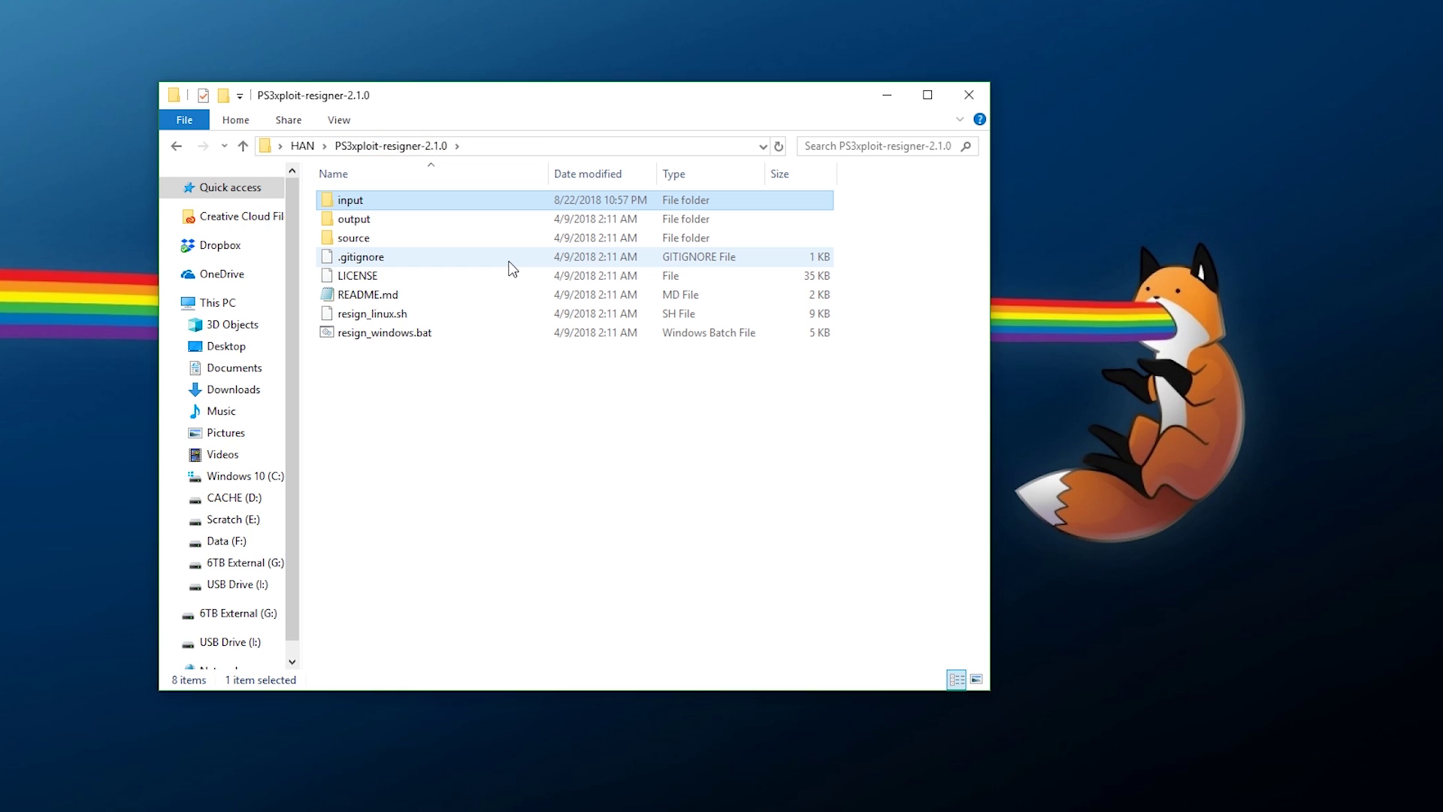
double_click(435, 332)
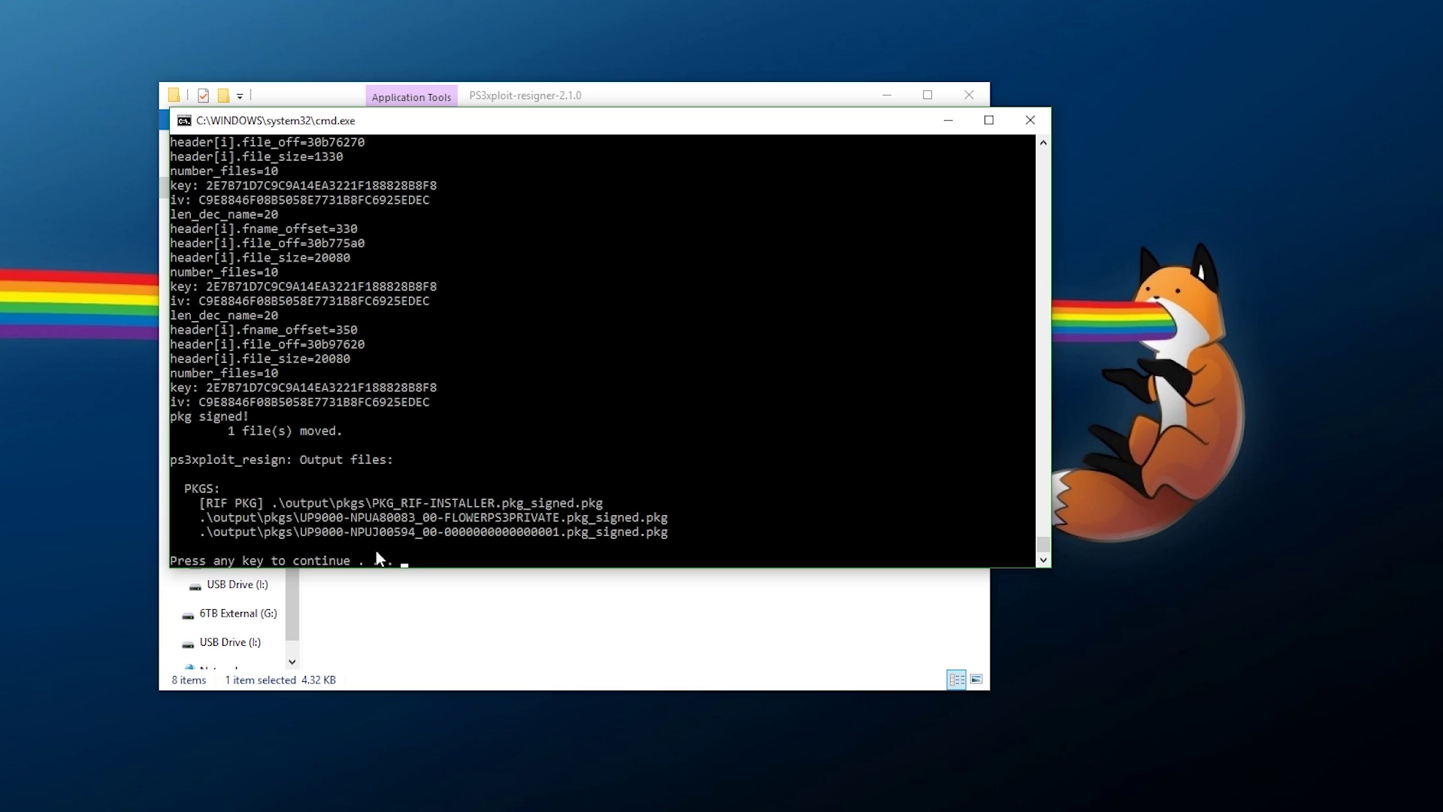
key("Return")
Bring the three signed PKG files from the resigner's output pkgs folder into the HAN folder
double_click(362, 222)
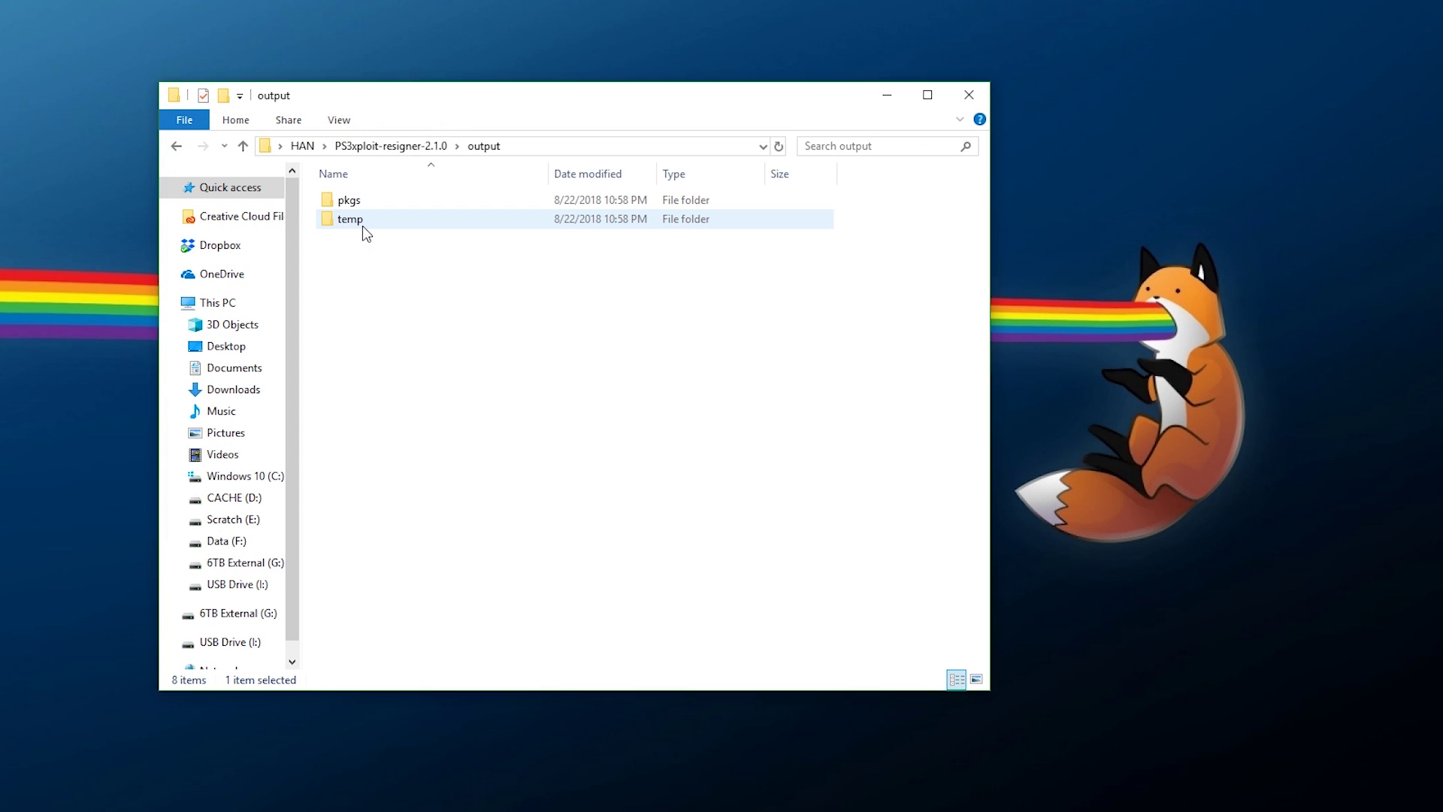
left_click(359, 206)
double_click(358, 206)
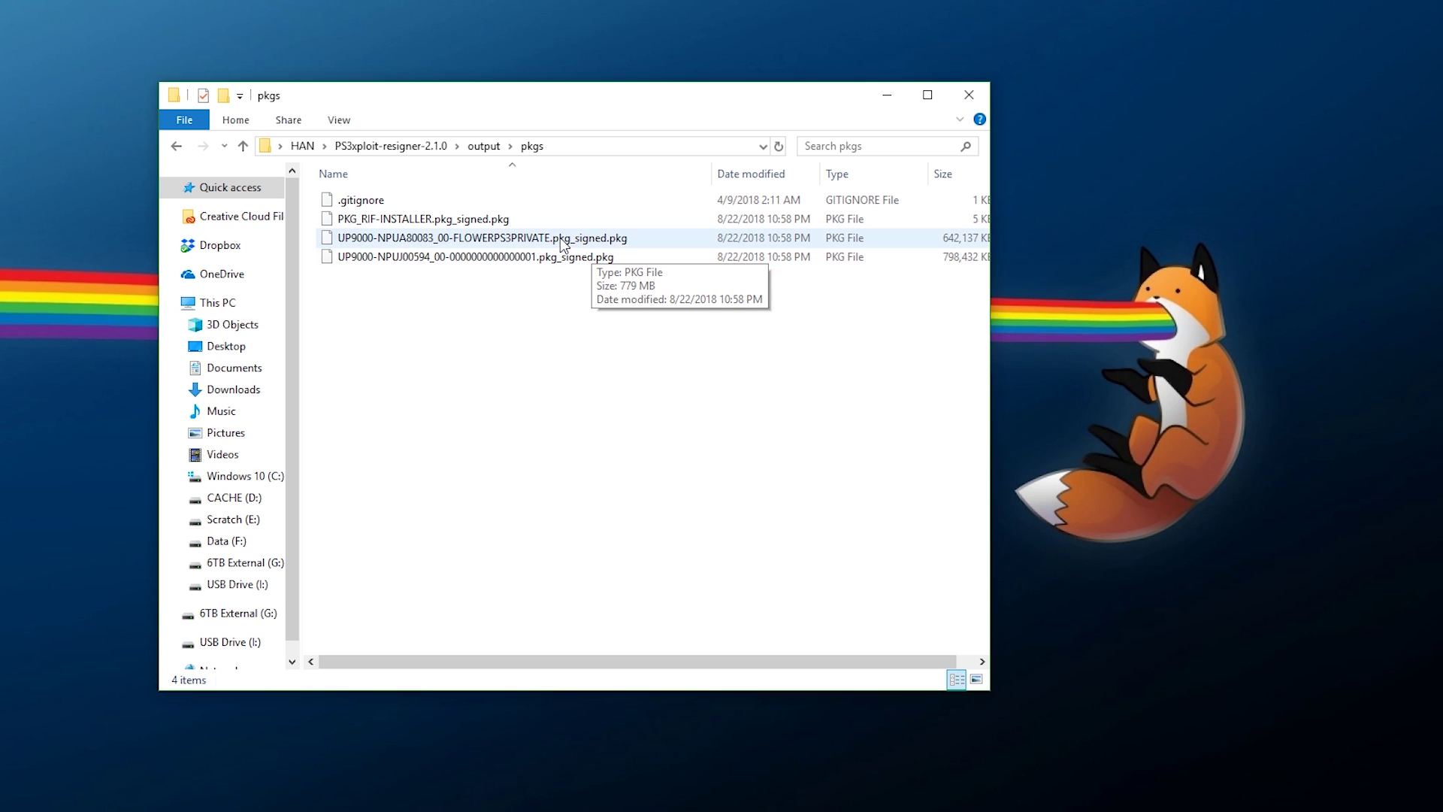
left_click(547, 219)
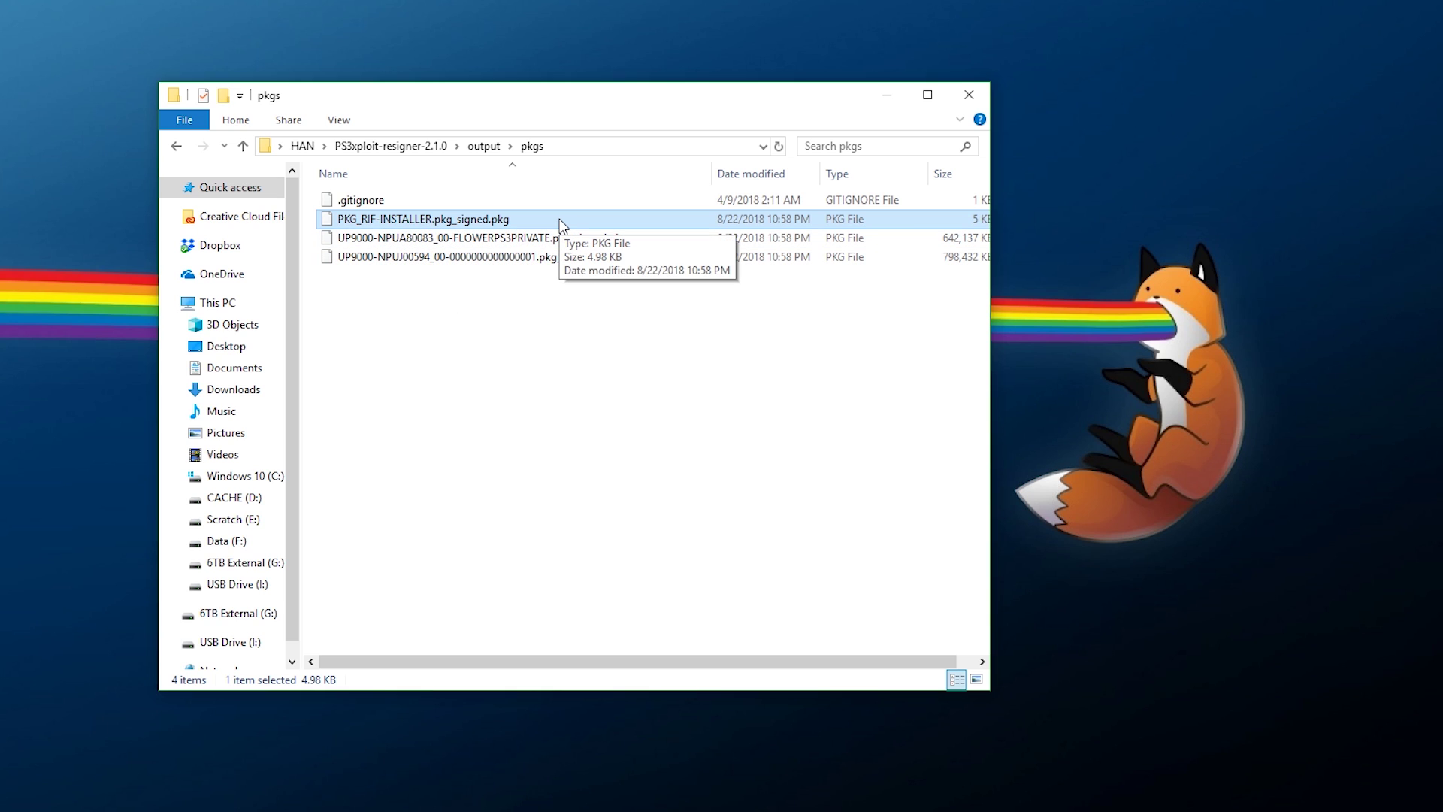
left_click_drag(487, 293, 380, 219)
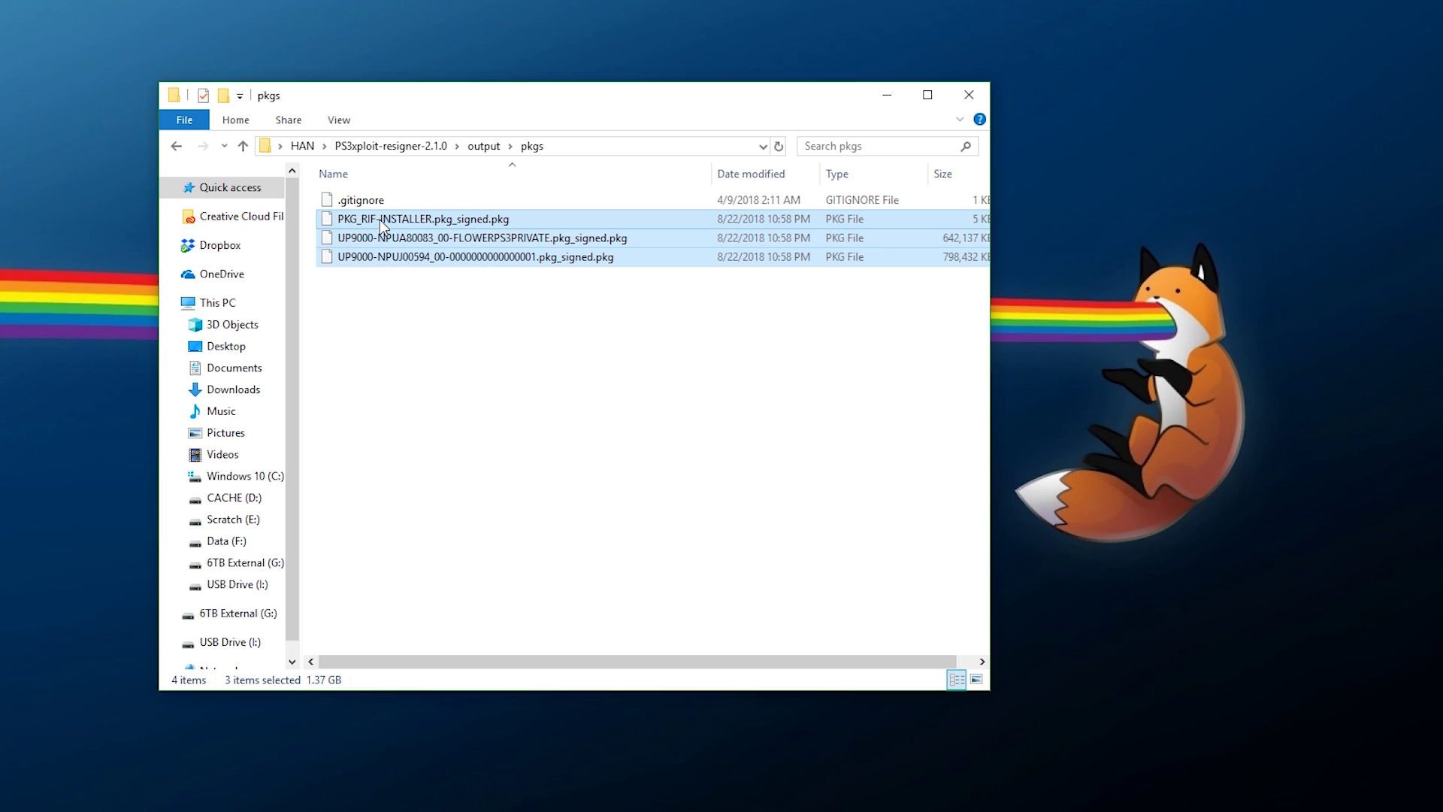
left_click(303, 145)
left_click(427, 362)
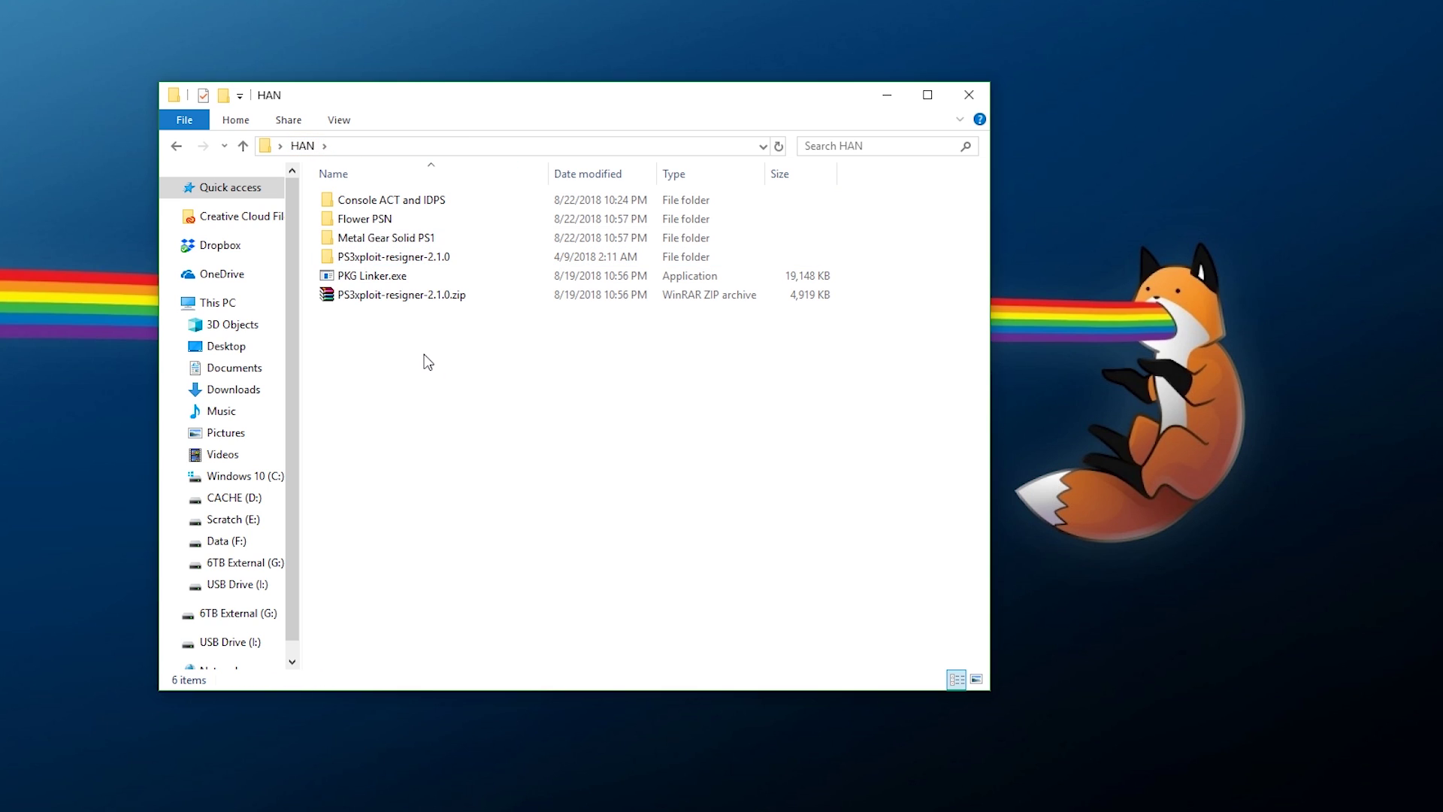
key("ctrl+v")
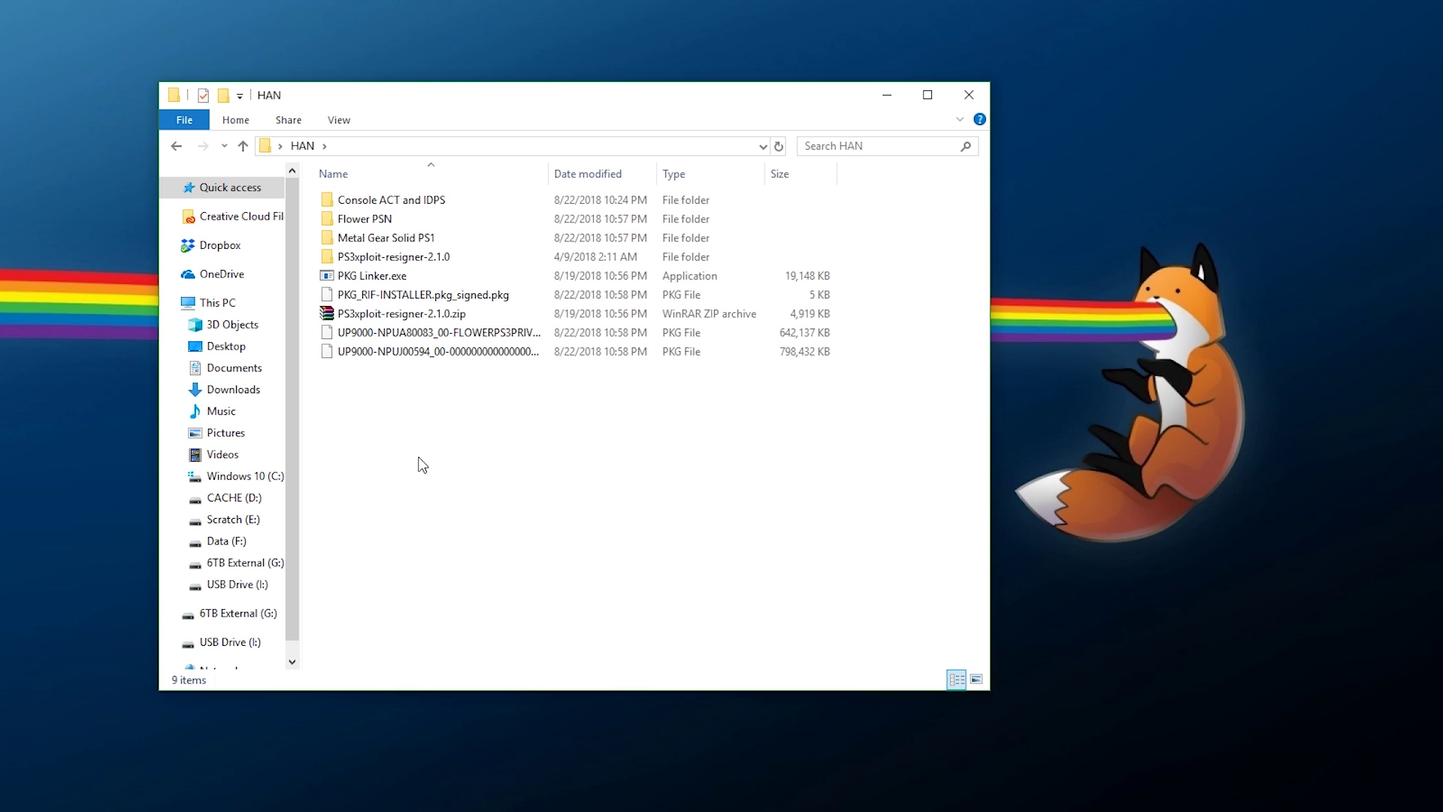
Widen the name column and copy the signed NPUJ00594 PKG to USB Drive (I:), returning to the HAN folder
left_click_drag(550, 173, 647, 178)
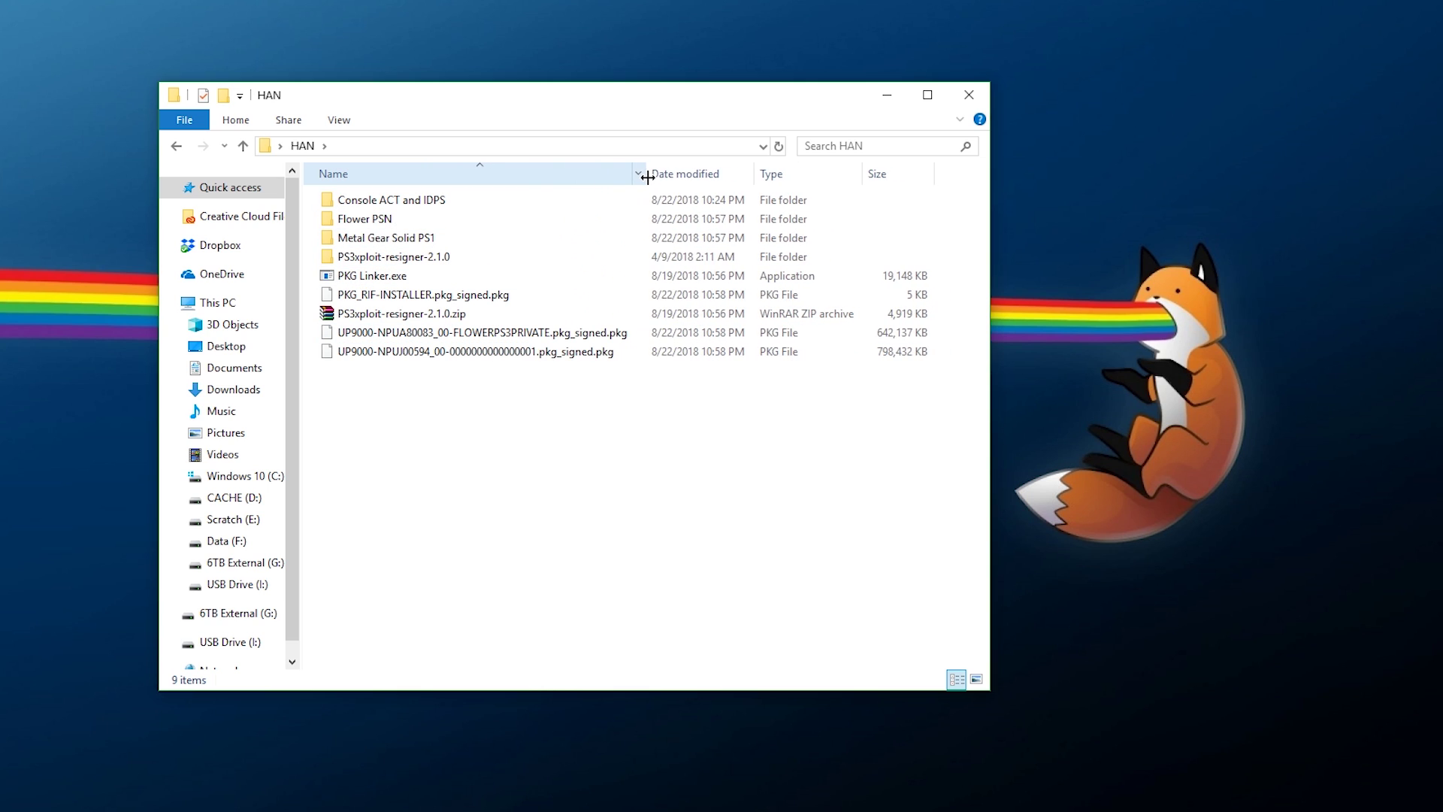
left_click(425, 358)
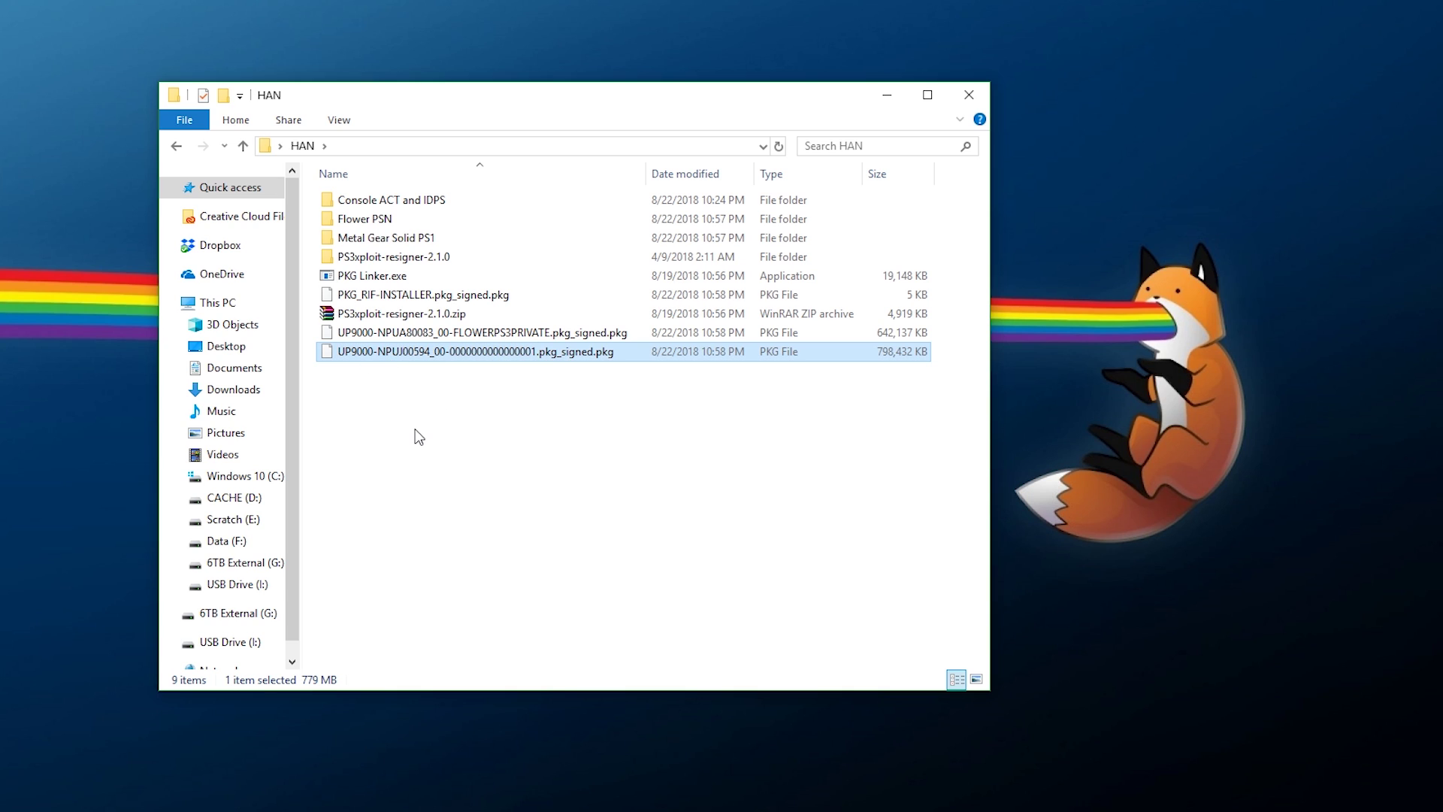
left_click(238, 585)
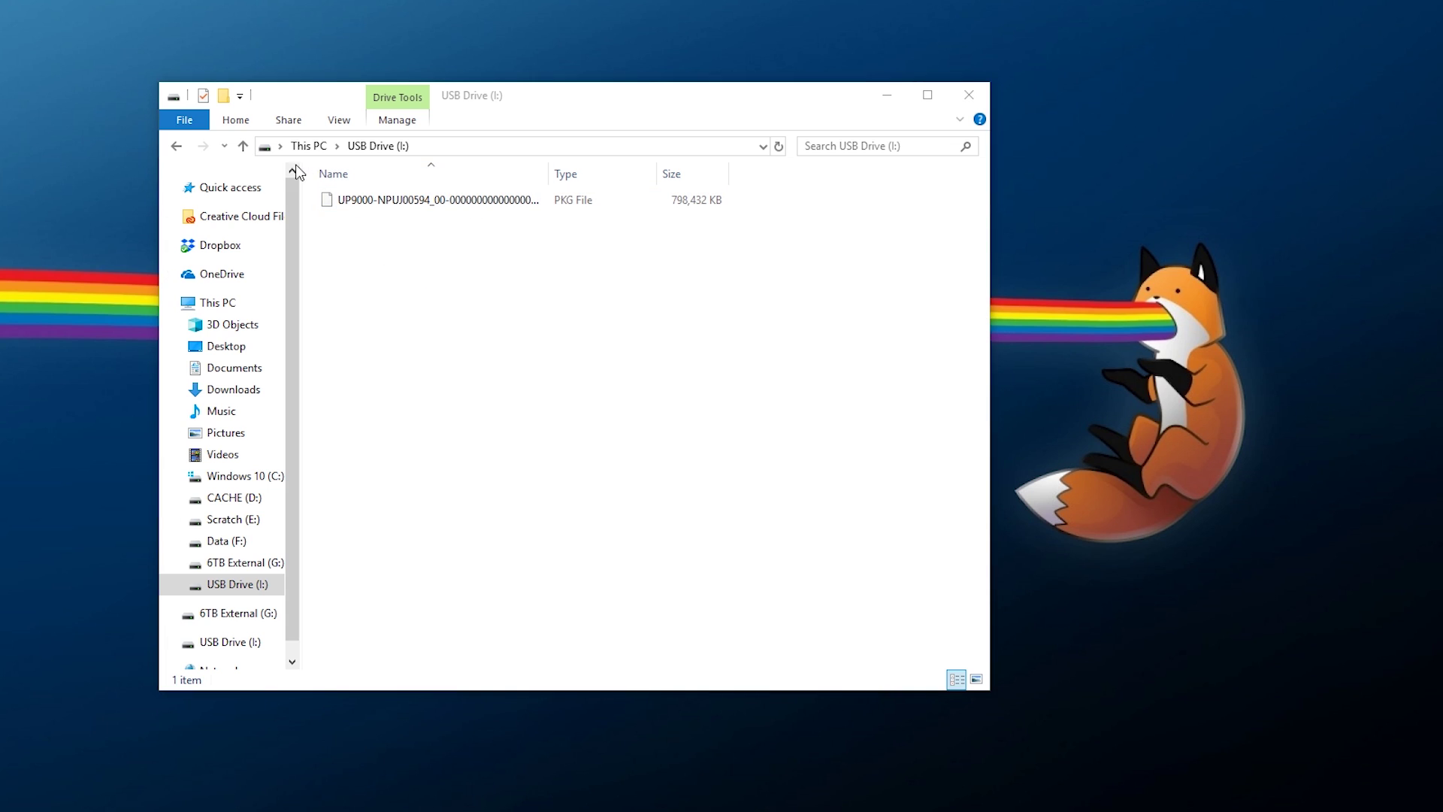
left_click(178, 150)
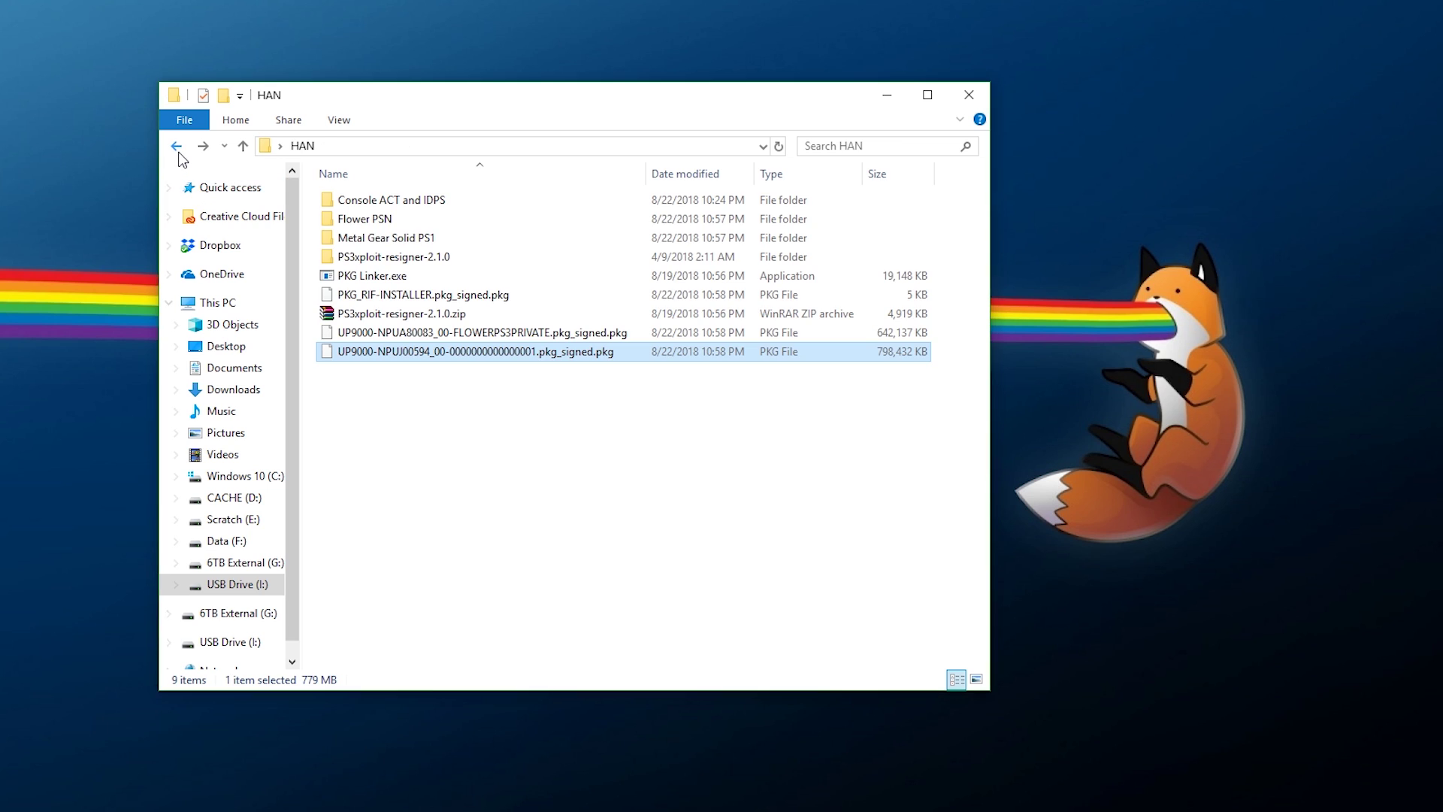
Create a new folder named PKG inside the HAN folder
left_click(406, 277)
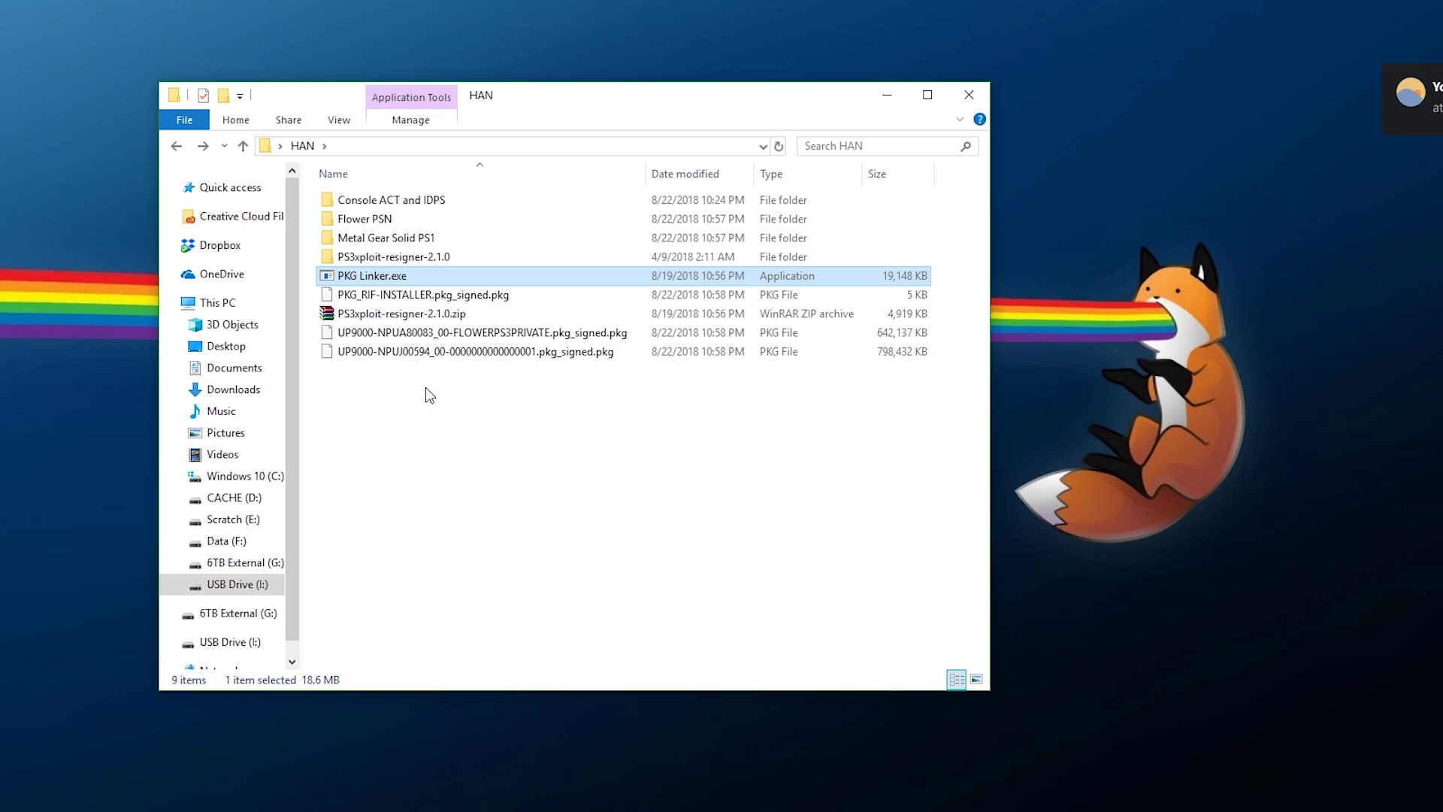
right_click(426, 388)
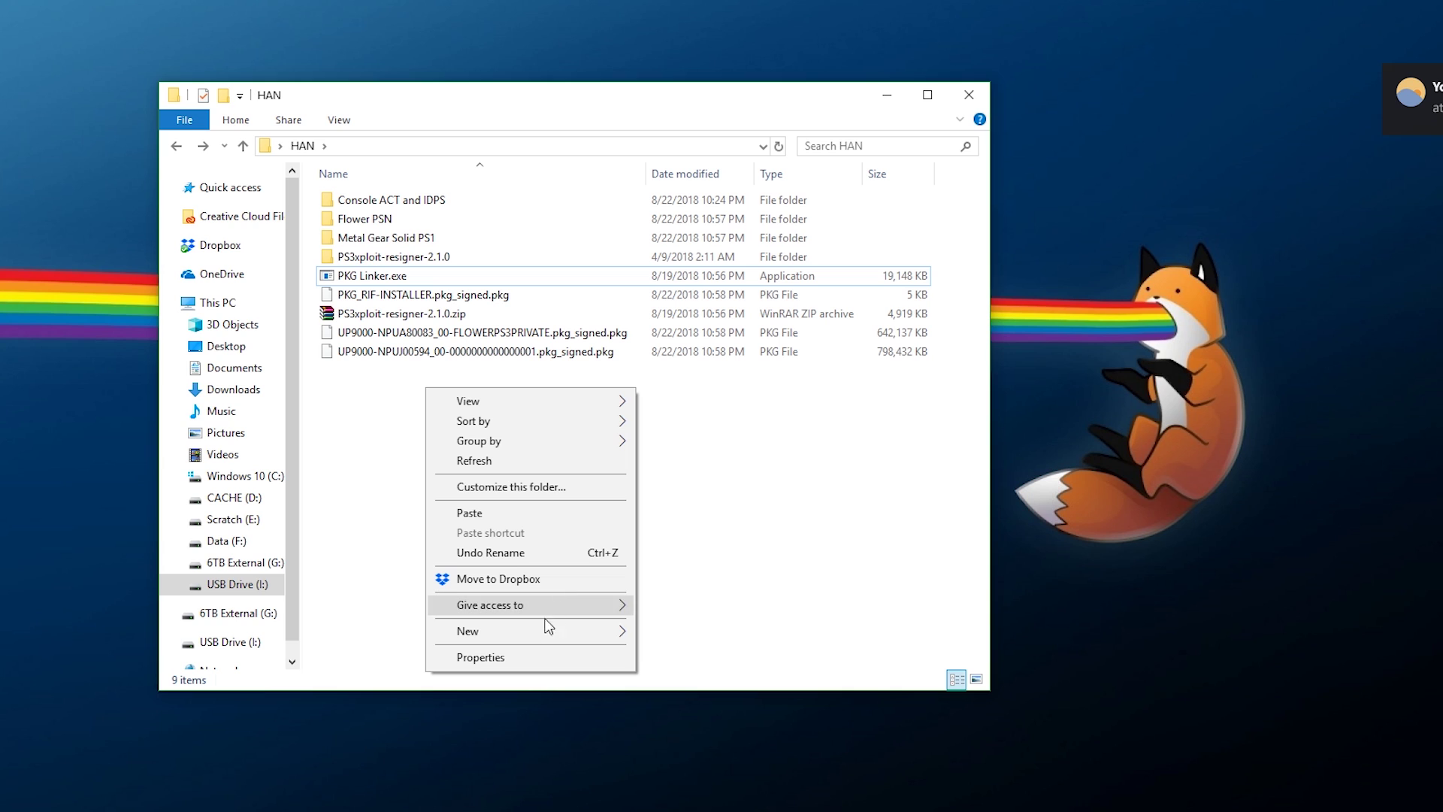
mouse_move(608, 633)
left_click(676, 633)
type("P")
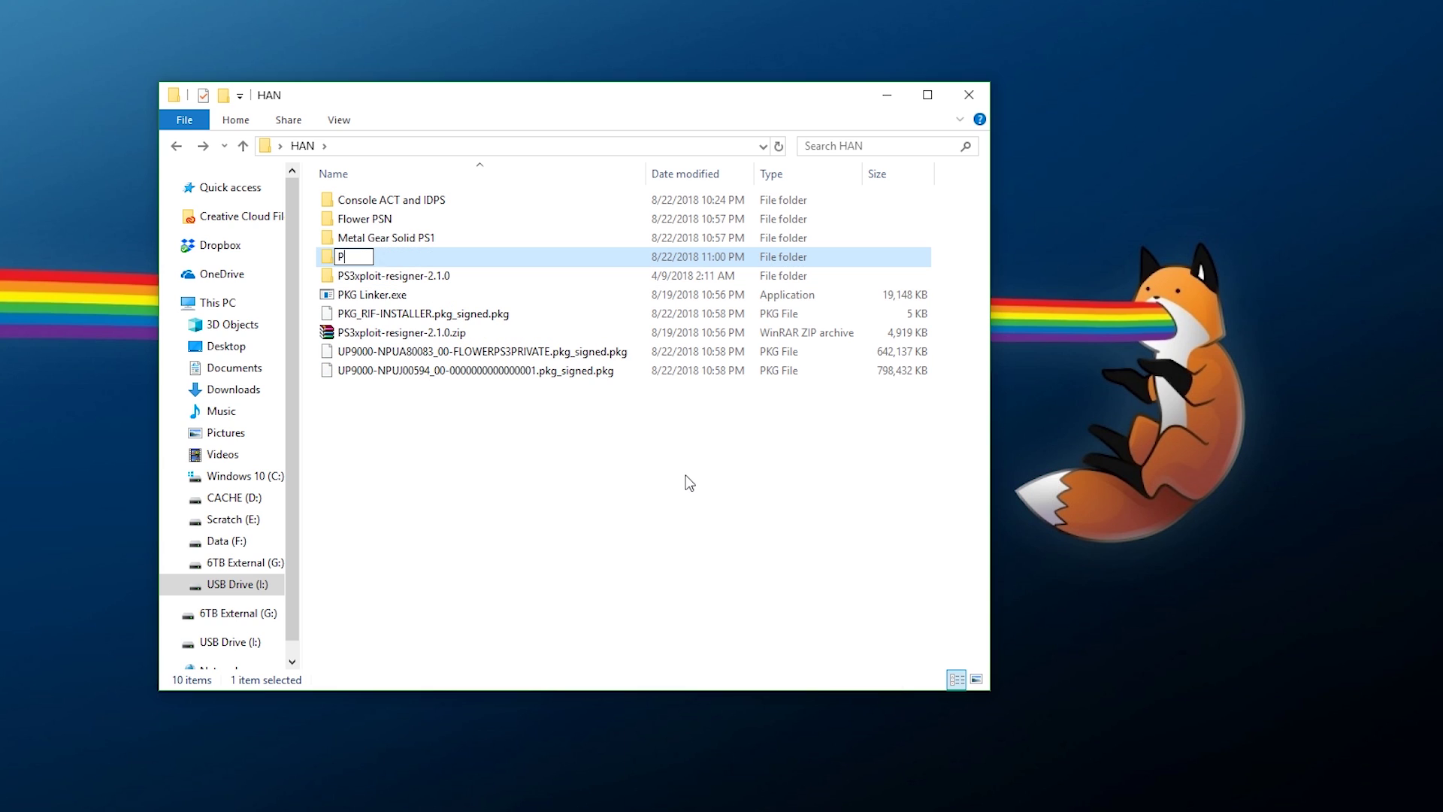
type("KG")
key("Return")
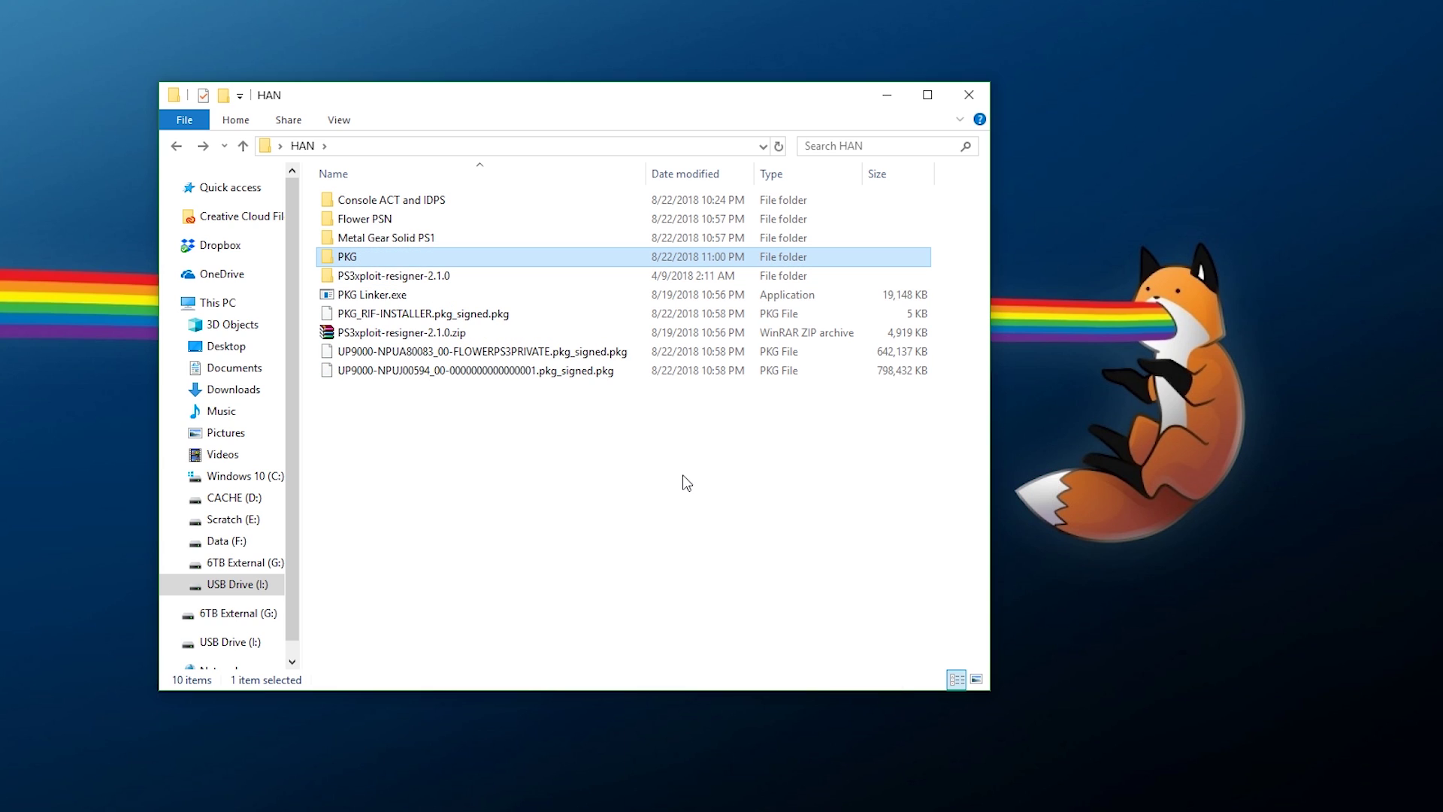
Move PKG_RIF-INSTALLER.pkg_signed.pkg and the signed Flower PKG into the PKG folder, and return to HAN
left_click(385, 316)
left_click(393, 358, "ctrl")
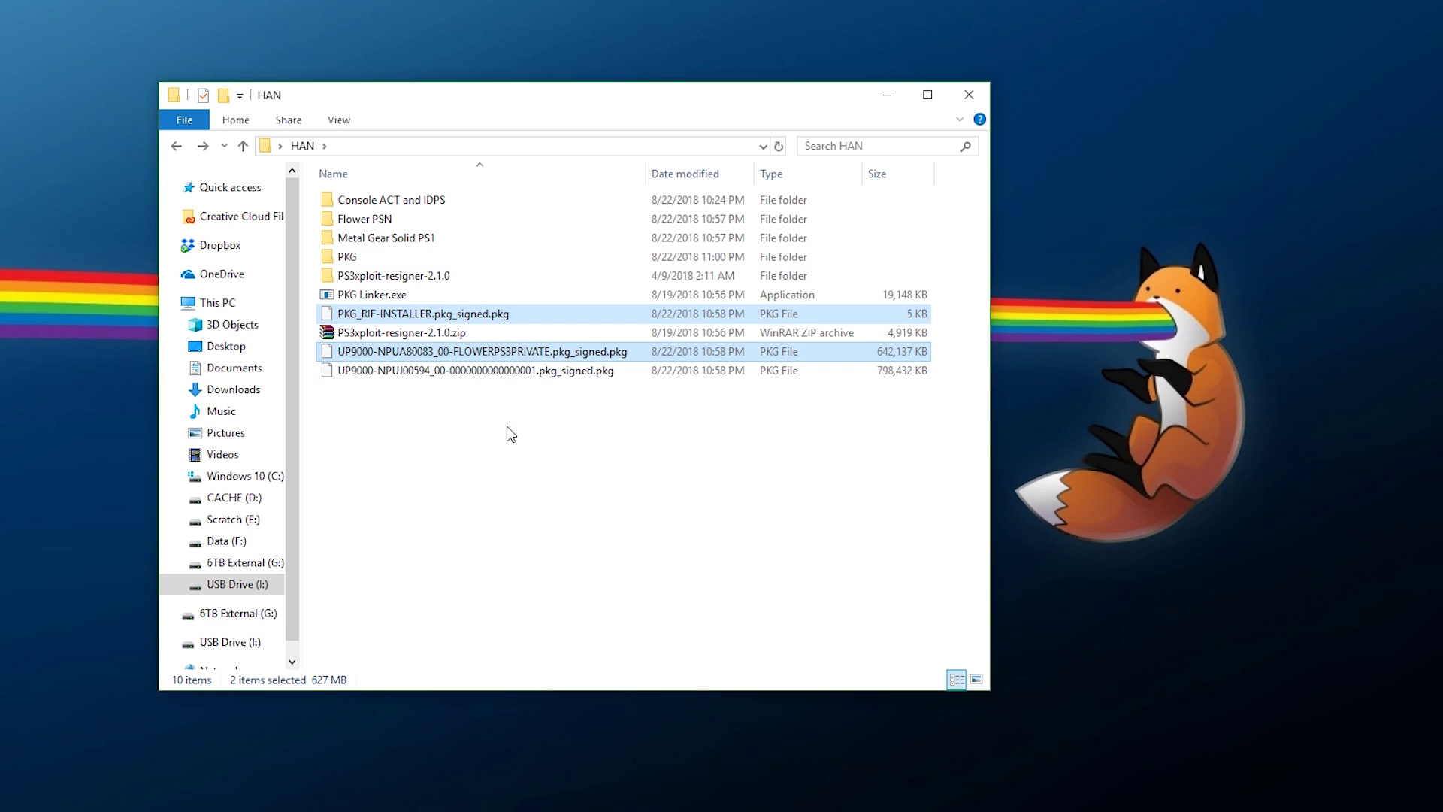
double_click(379, 260)
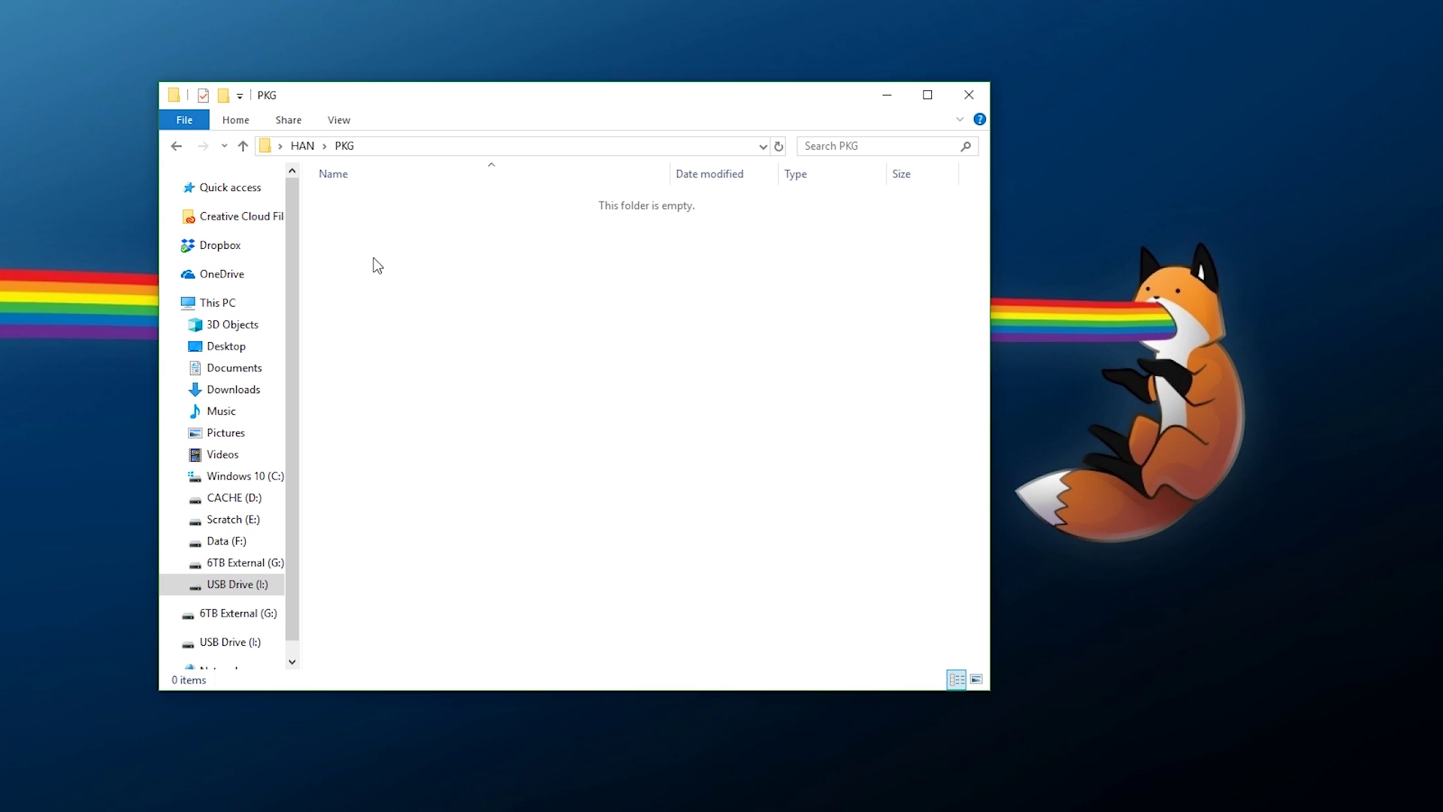
key("ctrl+v")
left_click(302, 145)
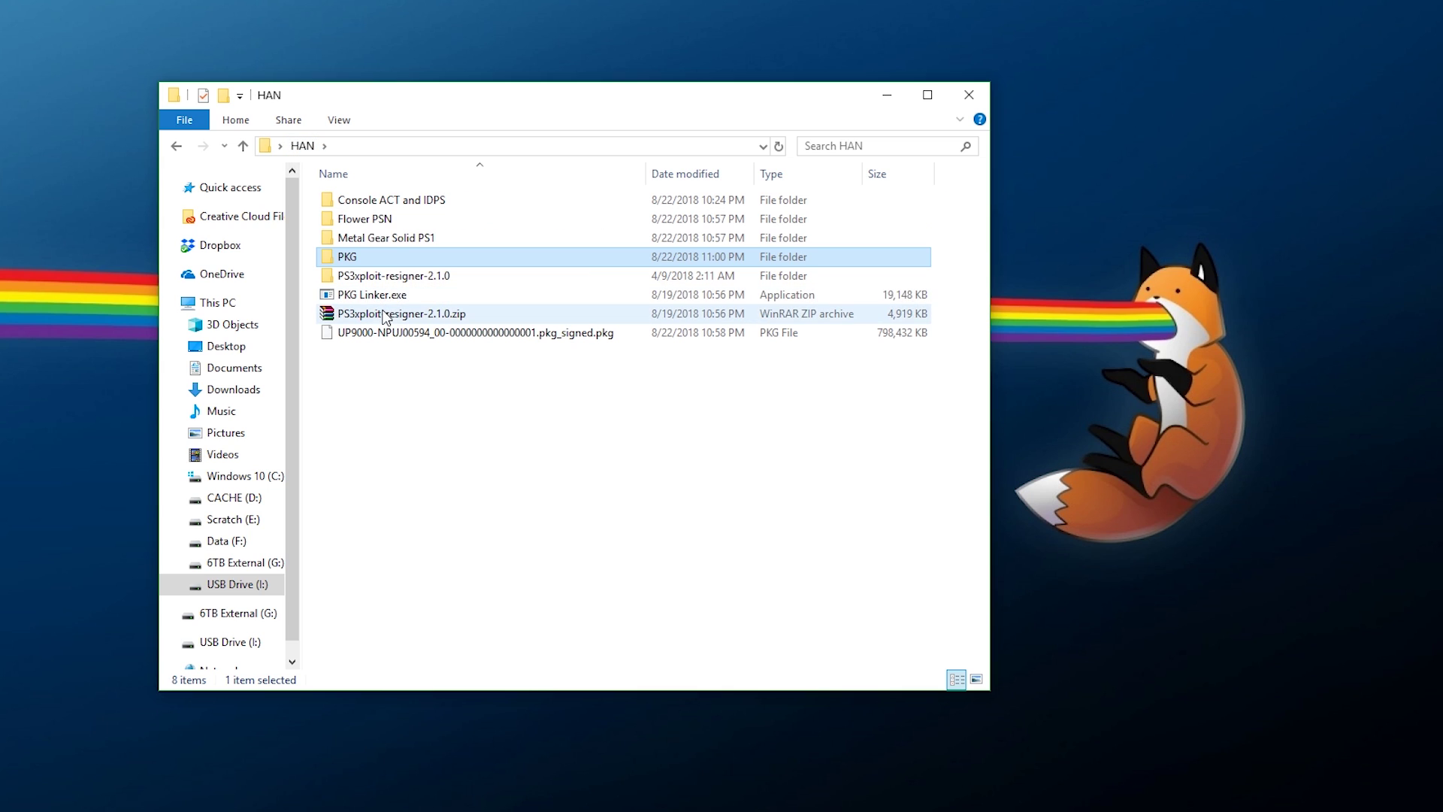
Move PKG Linker.exe into the PKG folder and open that folder
left_click(372, 294)
left_click_drag(372, 294, 353, 257)
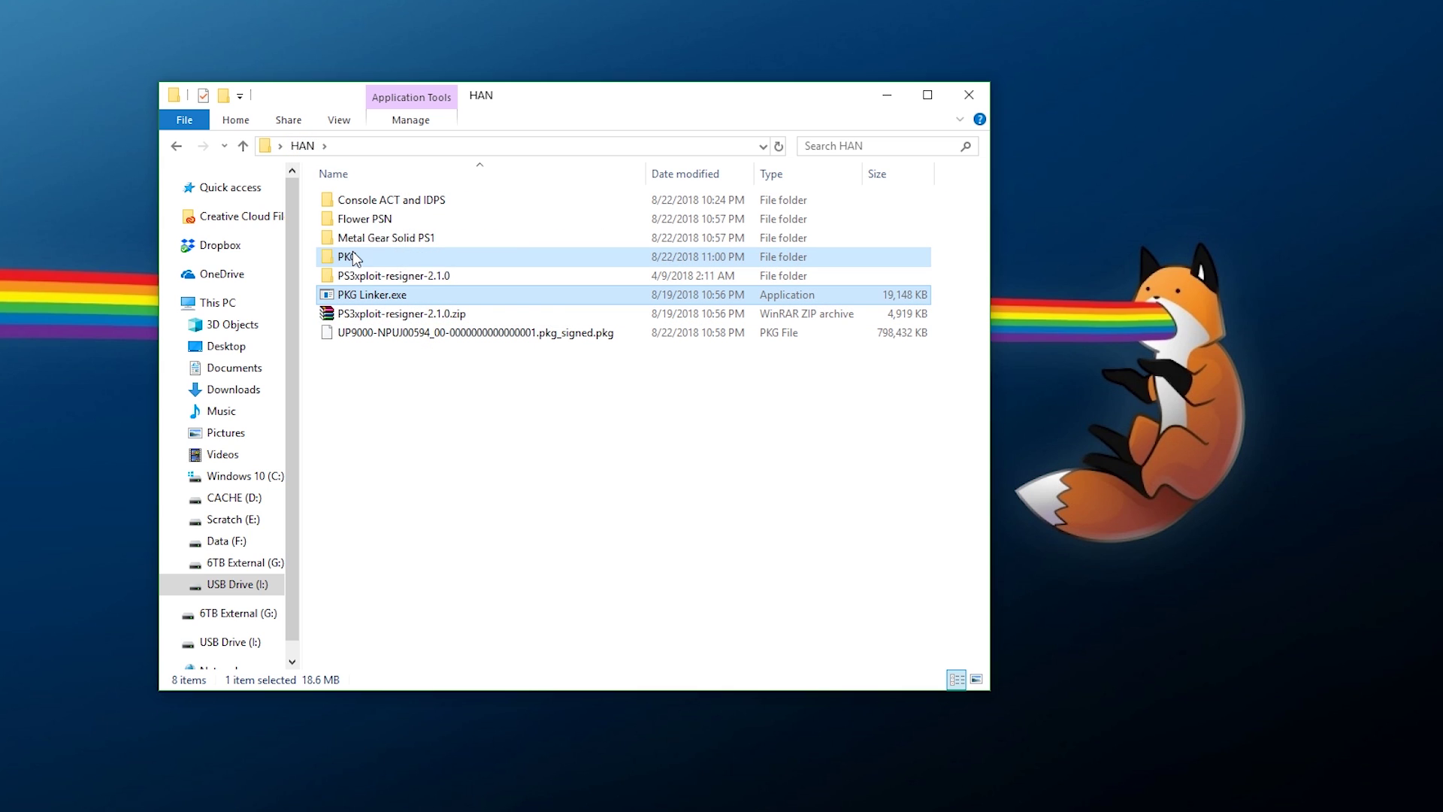
double_click(353, 257)
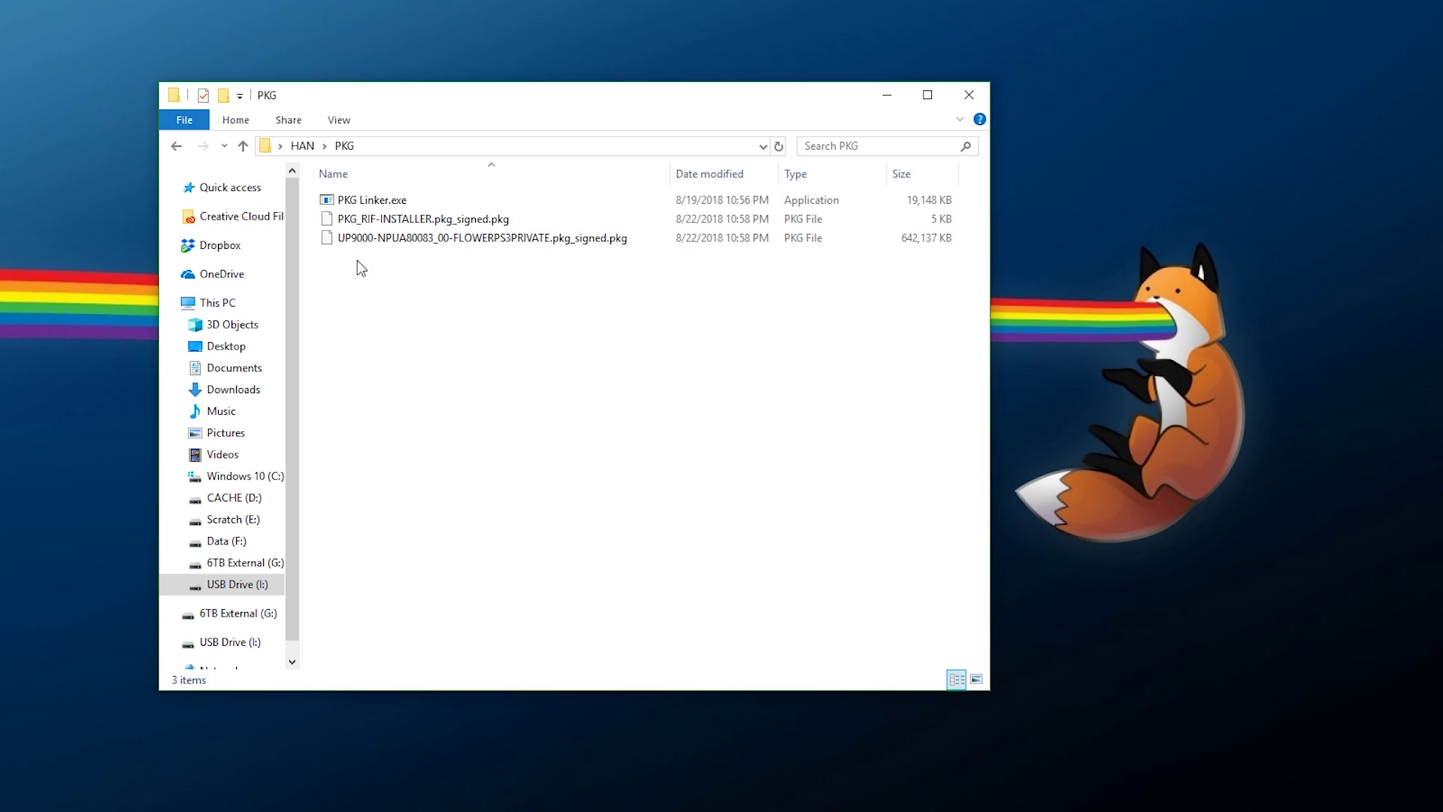
Run PKG Linker.exe as administrator, agree to export files and start serving packages, and let it extract its files
left_click(364, 205)
right_click(363, 204)
left_click(399, 239)
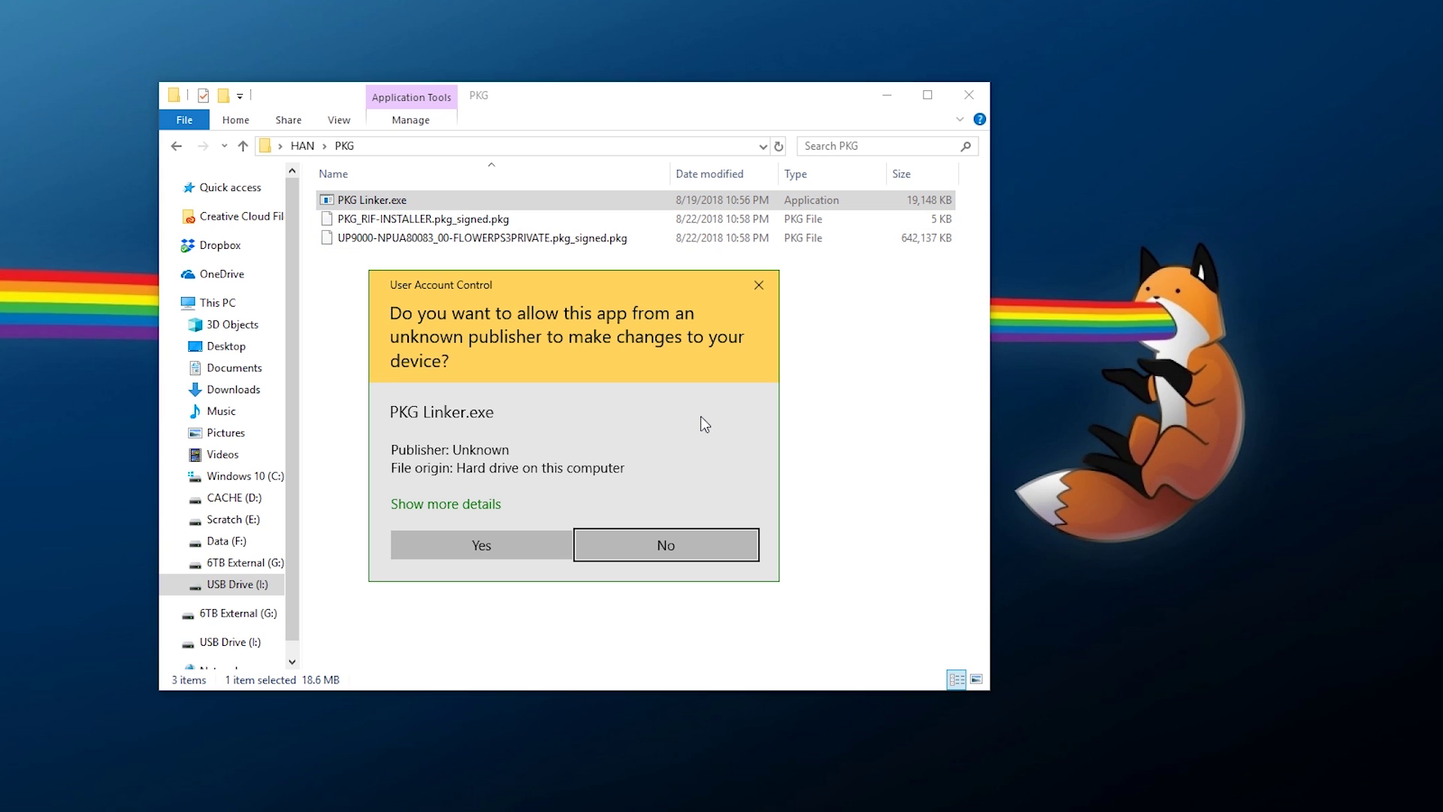
left_click(532, 559)
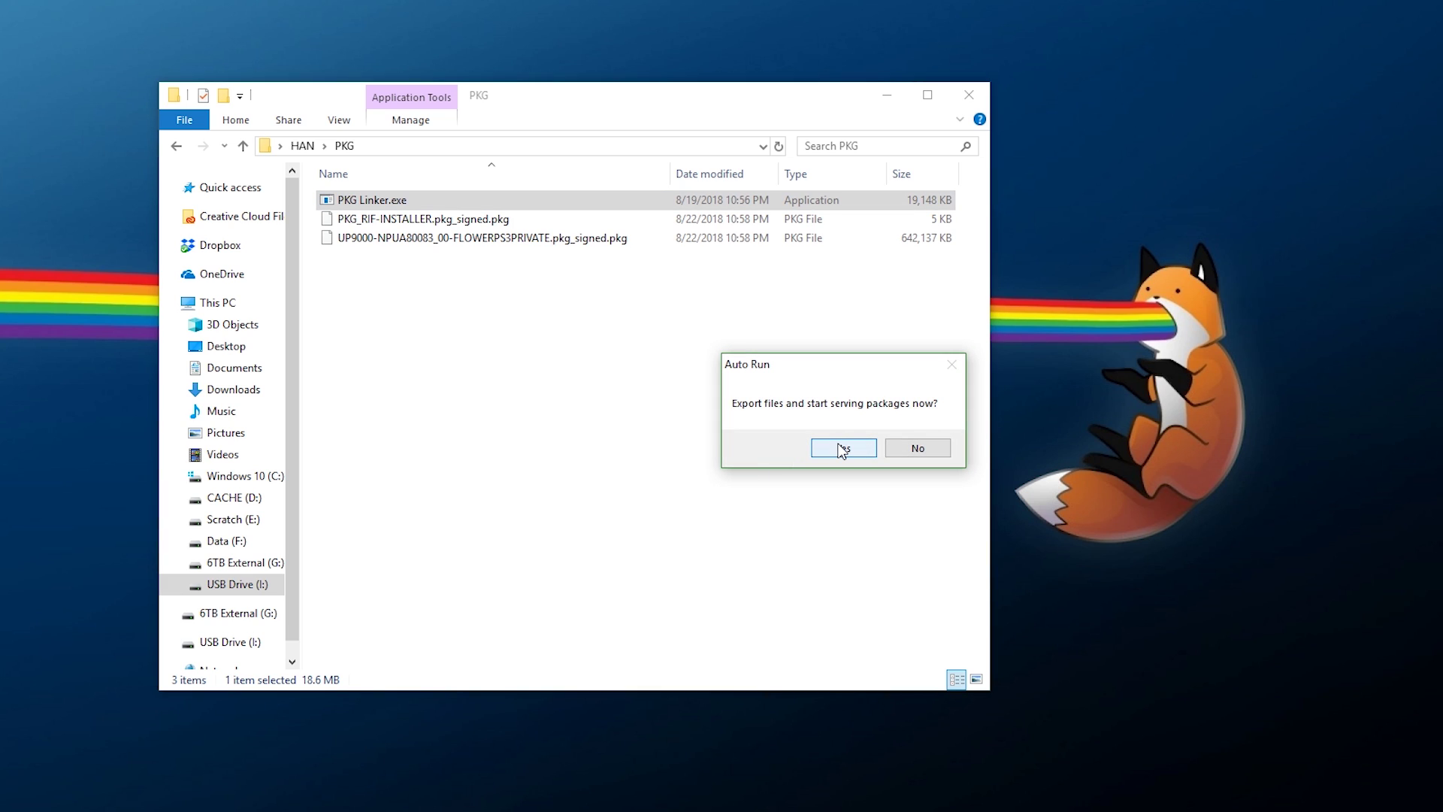
left_click(842, 449)
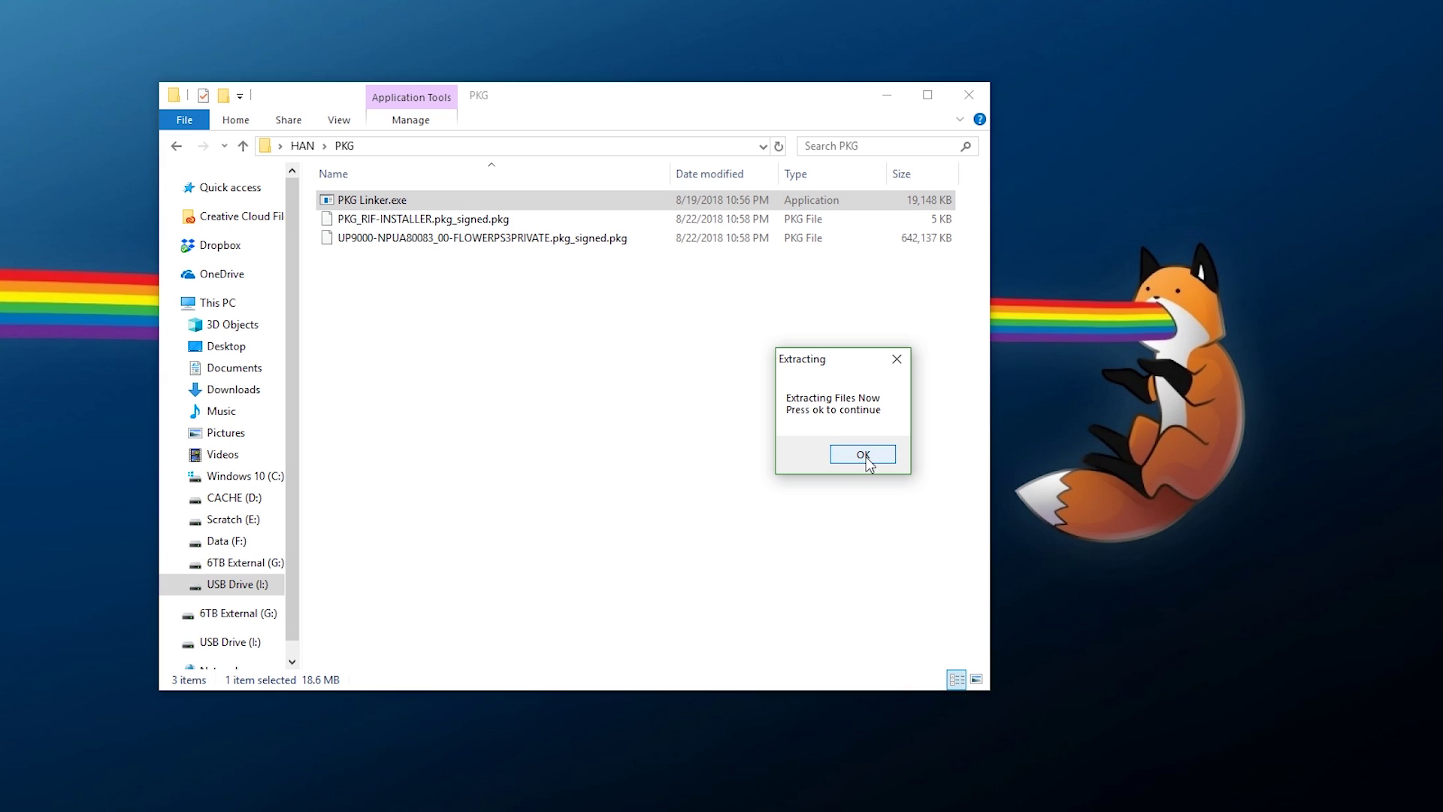
left_click(864, 455)
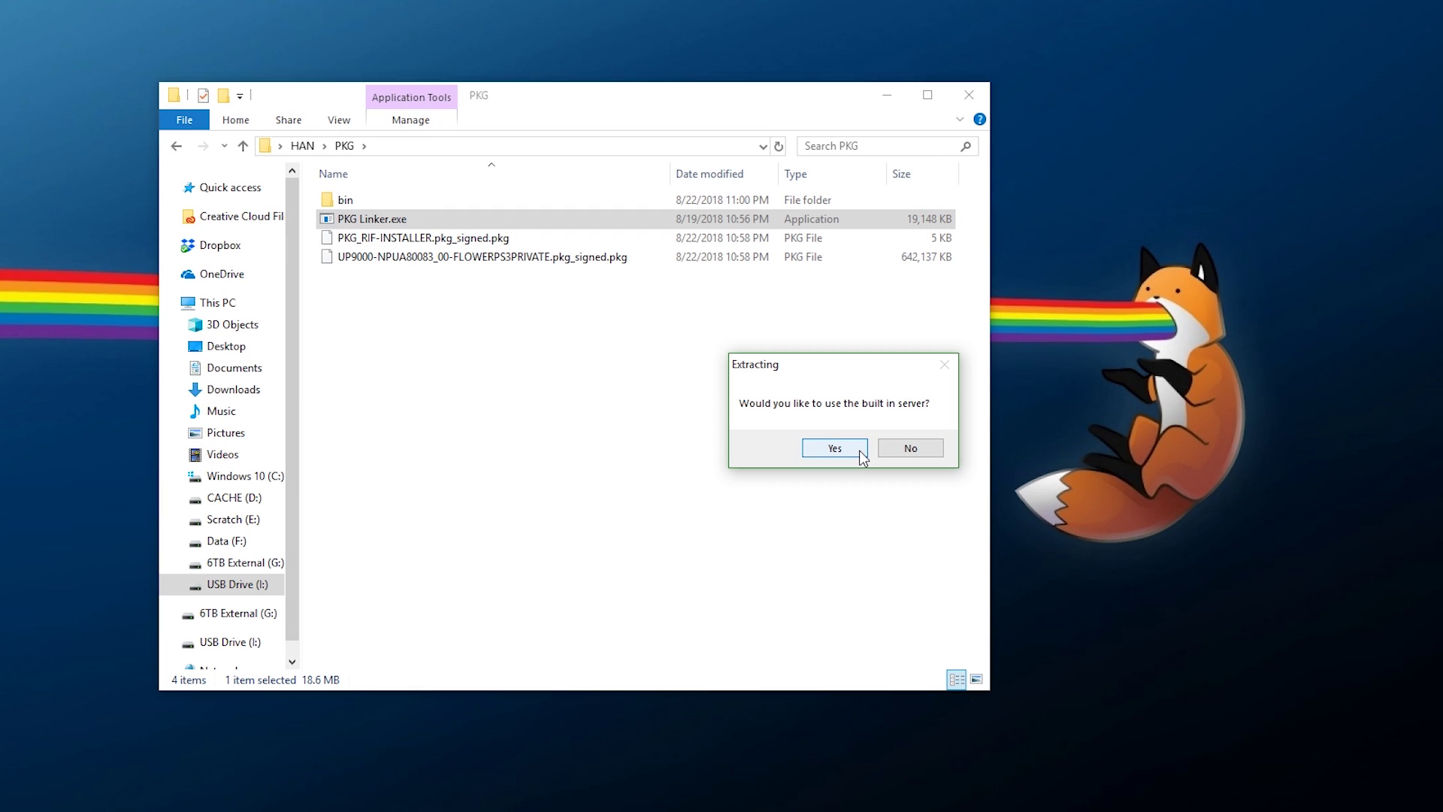
Install the built-in Apache HTTPD Server with its default settings, and agree to resign with PS3xploit-resigner for OFW
left_click(834, 450)
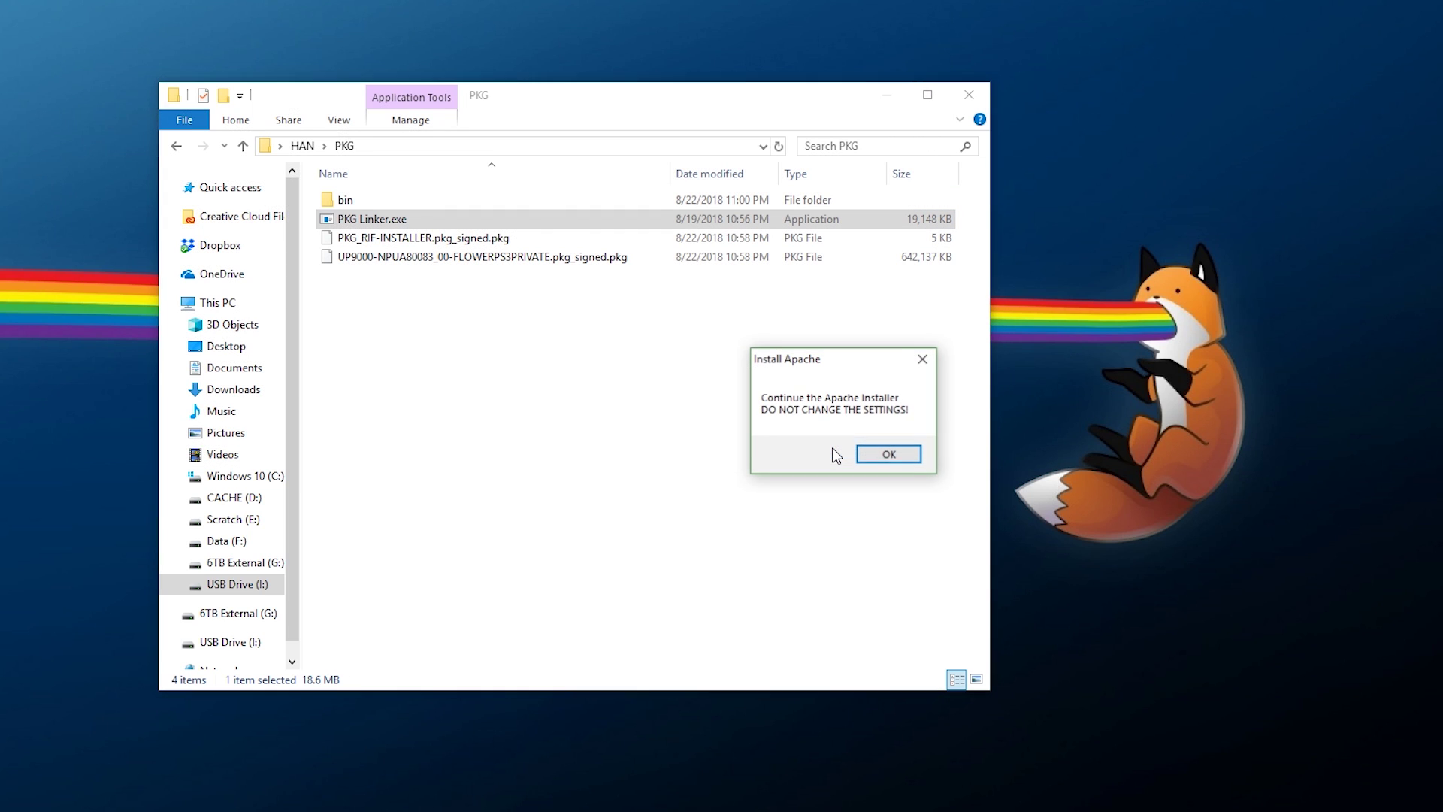
left_click(891, 451)
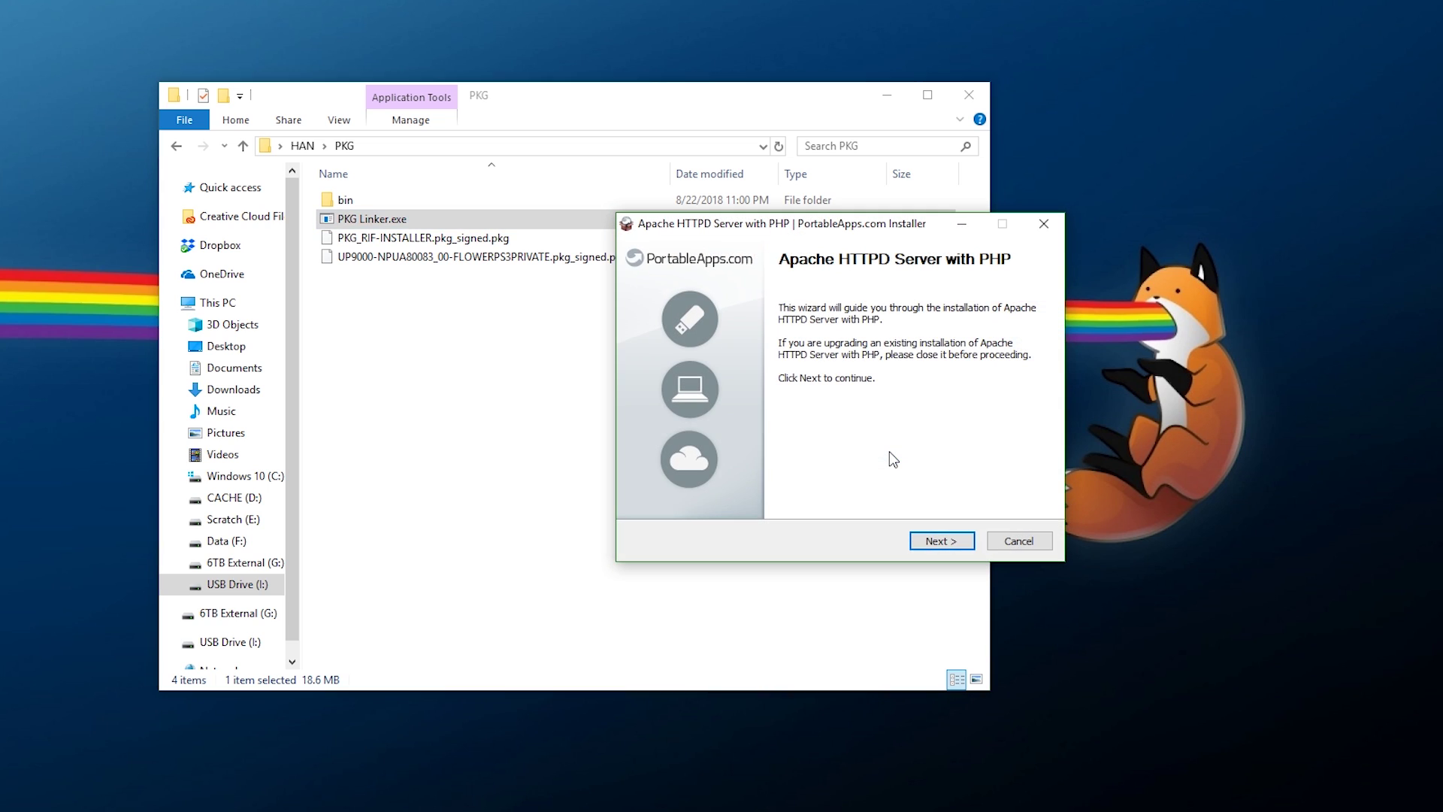
left_click(928, 539)
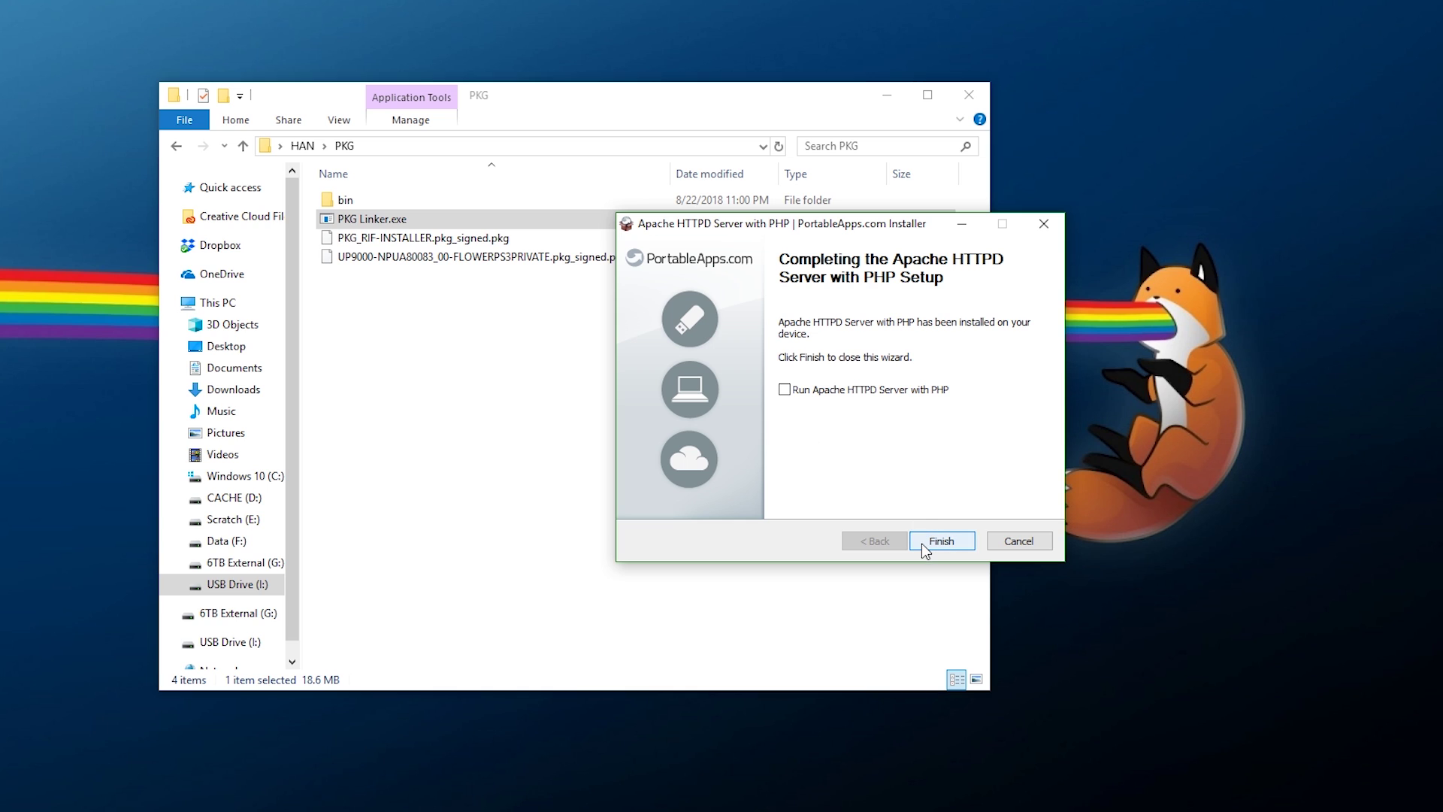
left_click(924, 544)
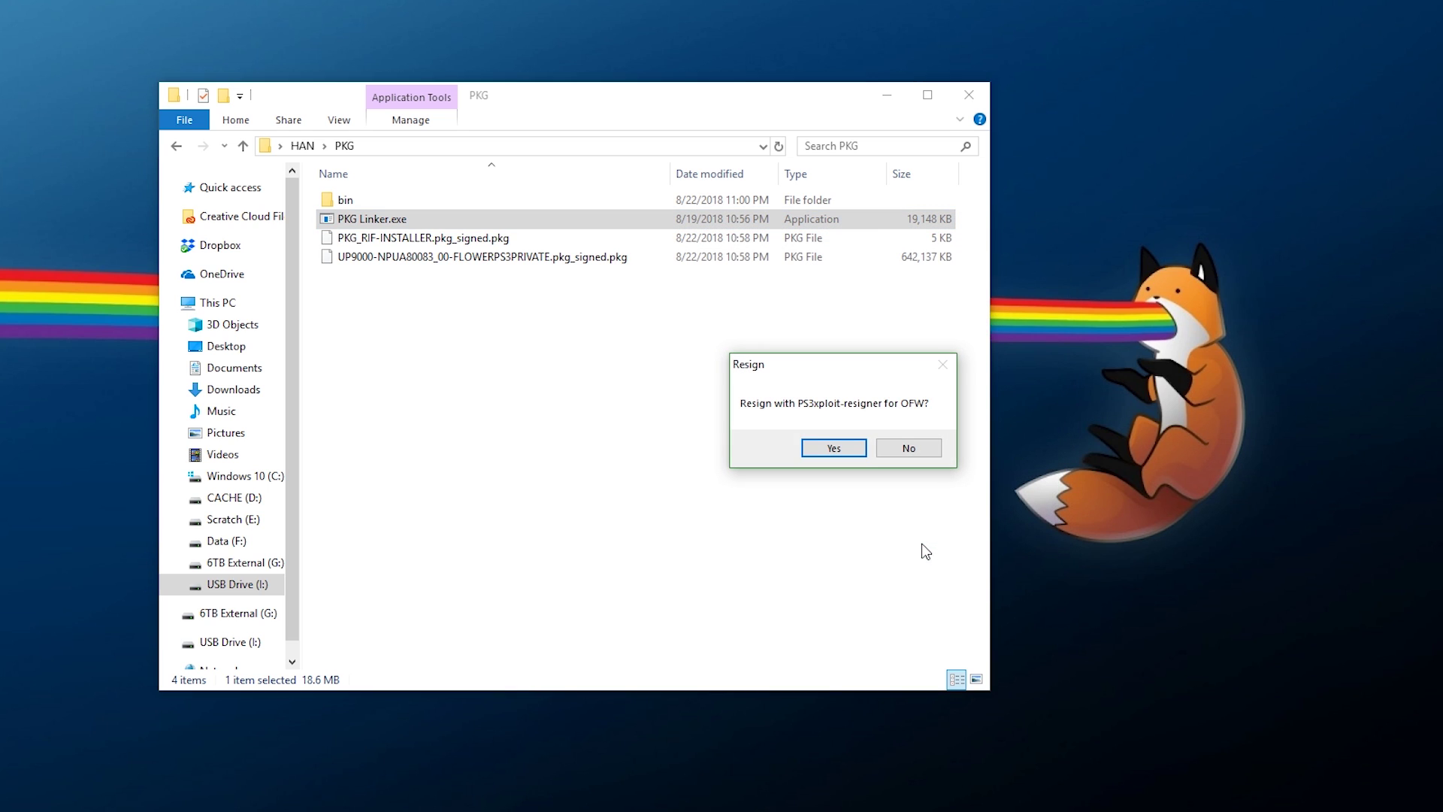
left_click(832, 448)
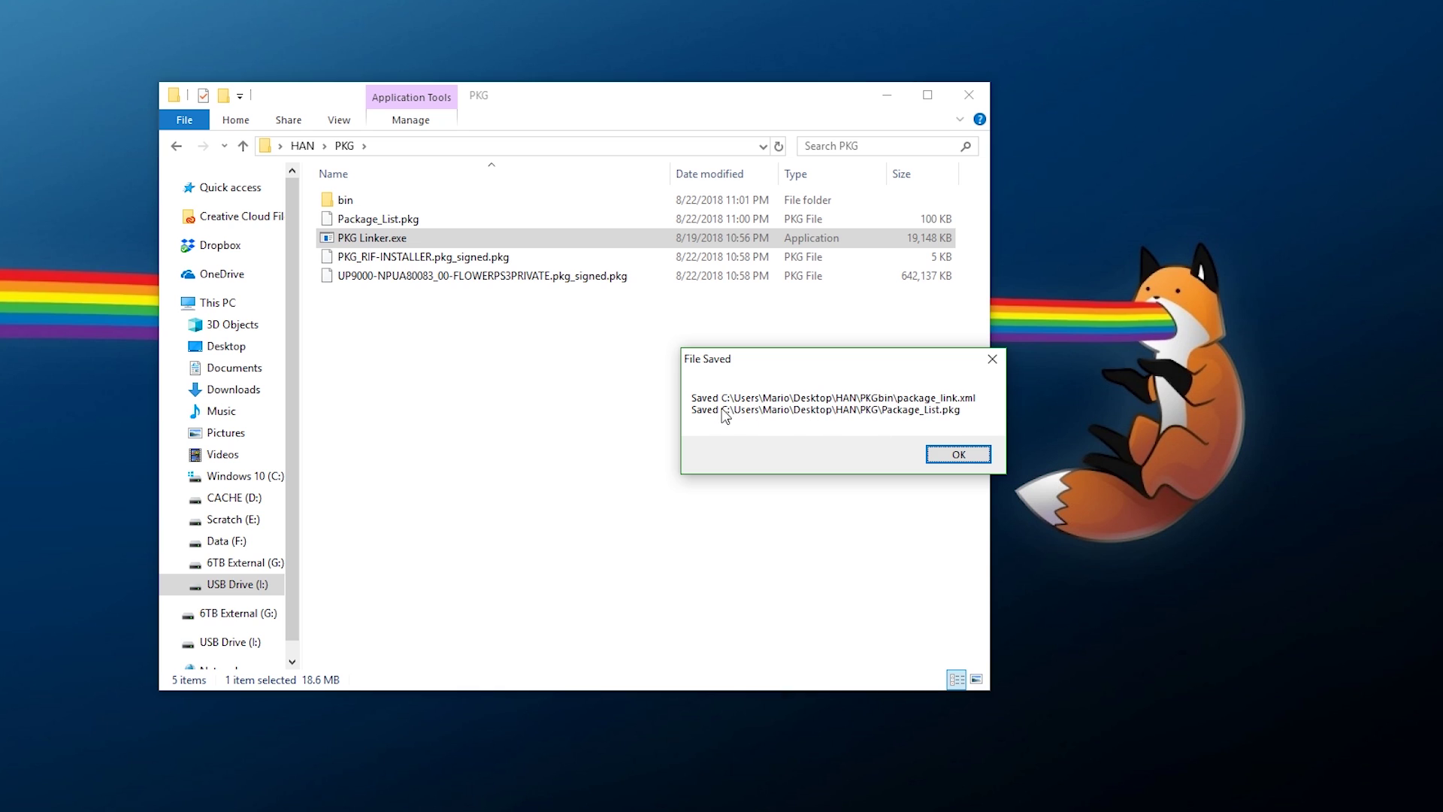
Acknowledge the saved files and the running server, and minimize the Apache console and the PKG Linker window
left_click(944, 456)
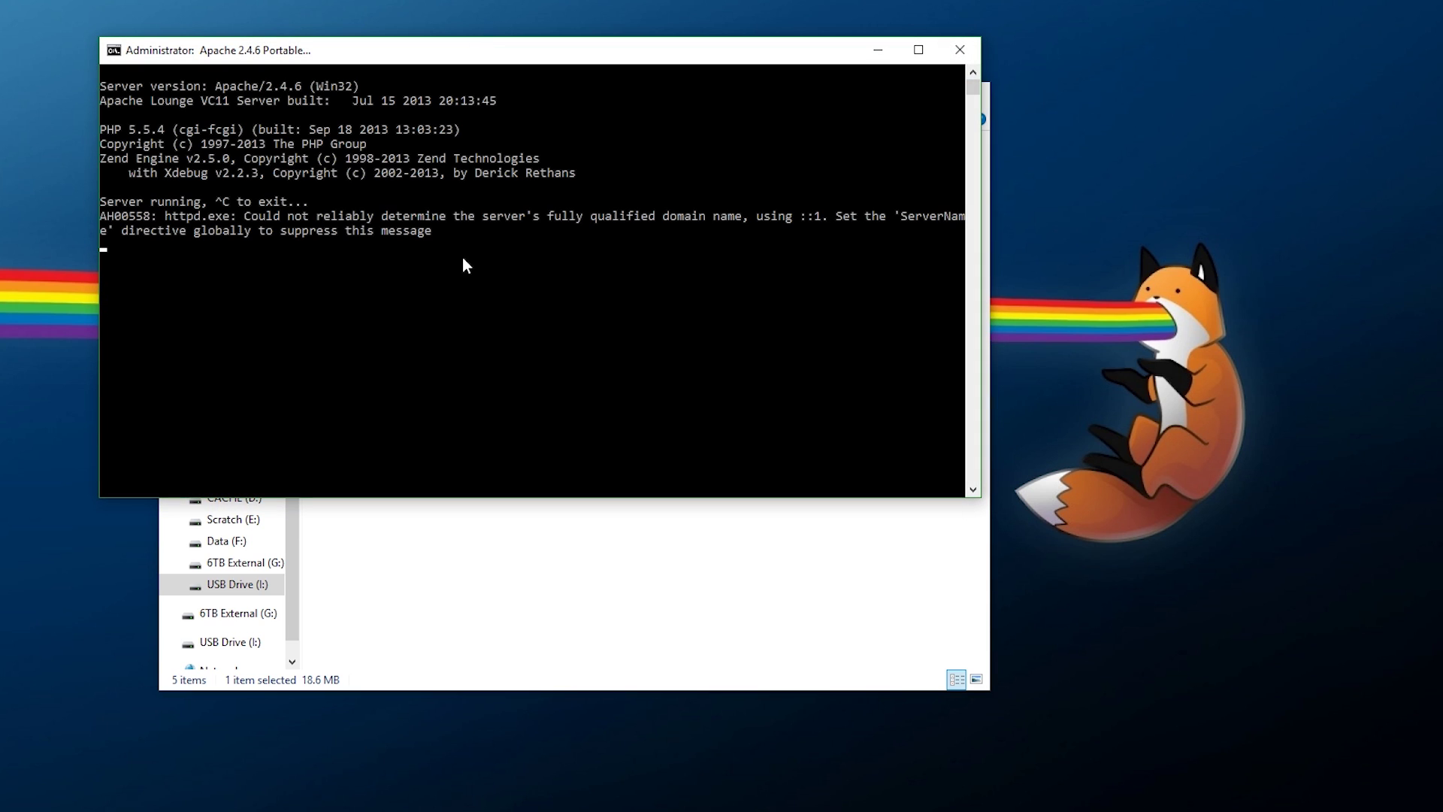
left_click(890, 50)
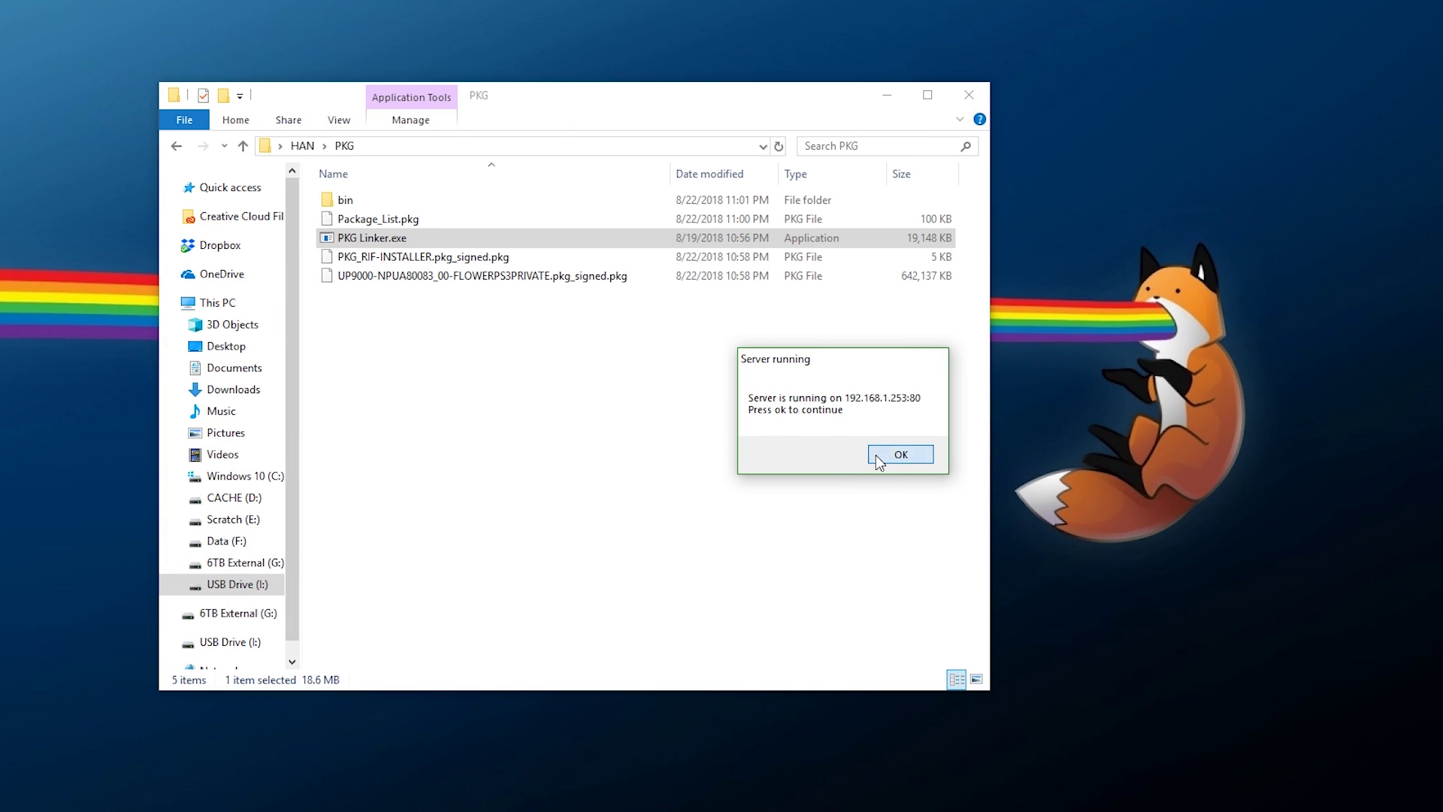
left_click(876, 454)
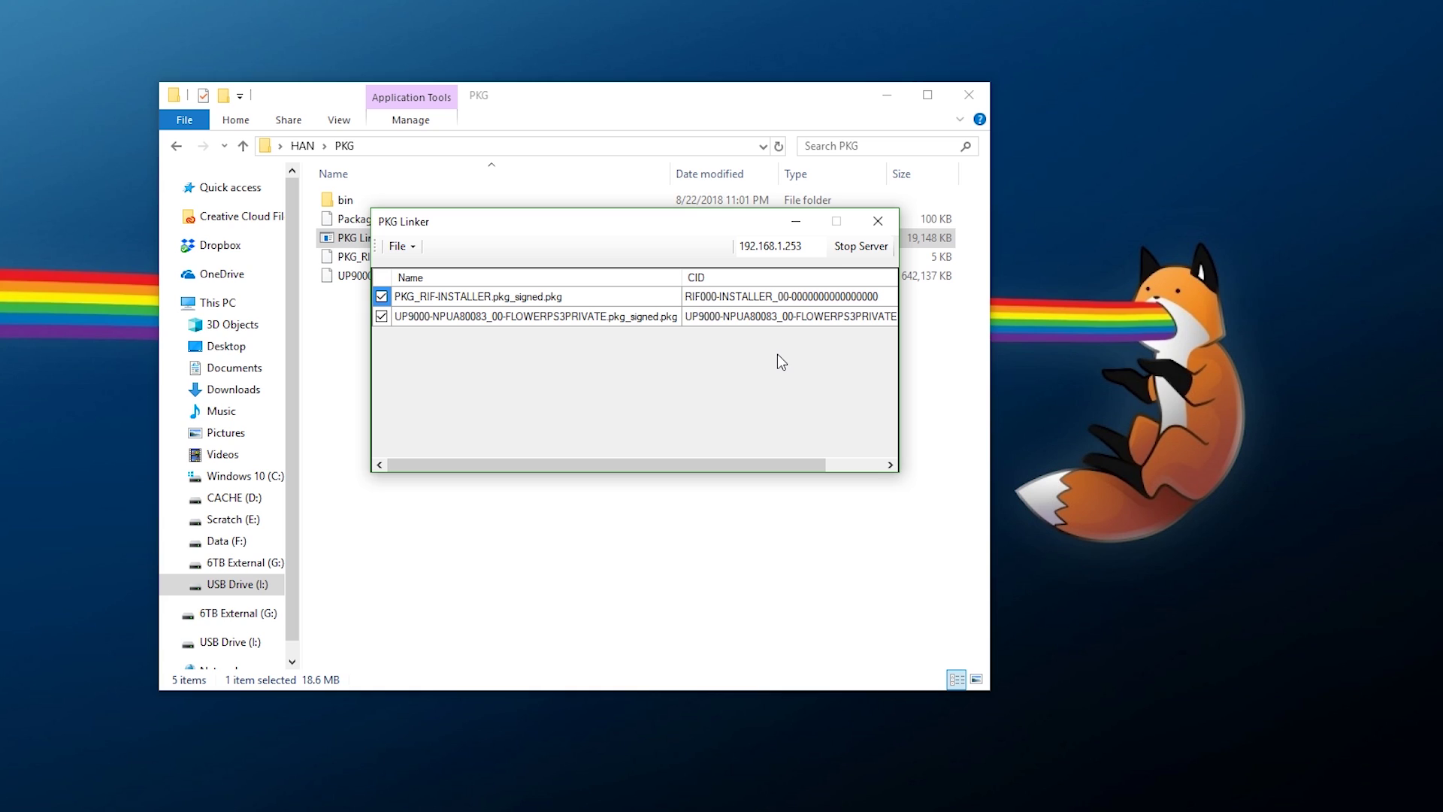
left_click(794, 225)
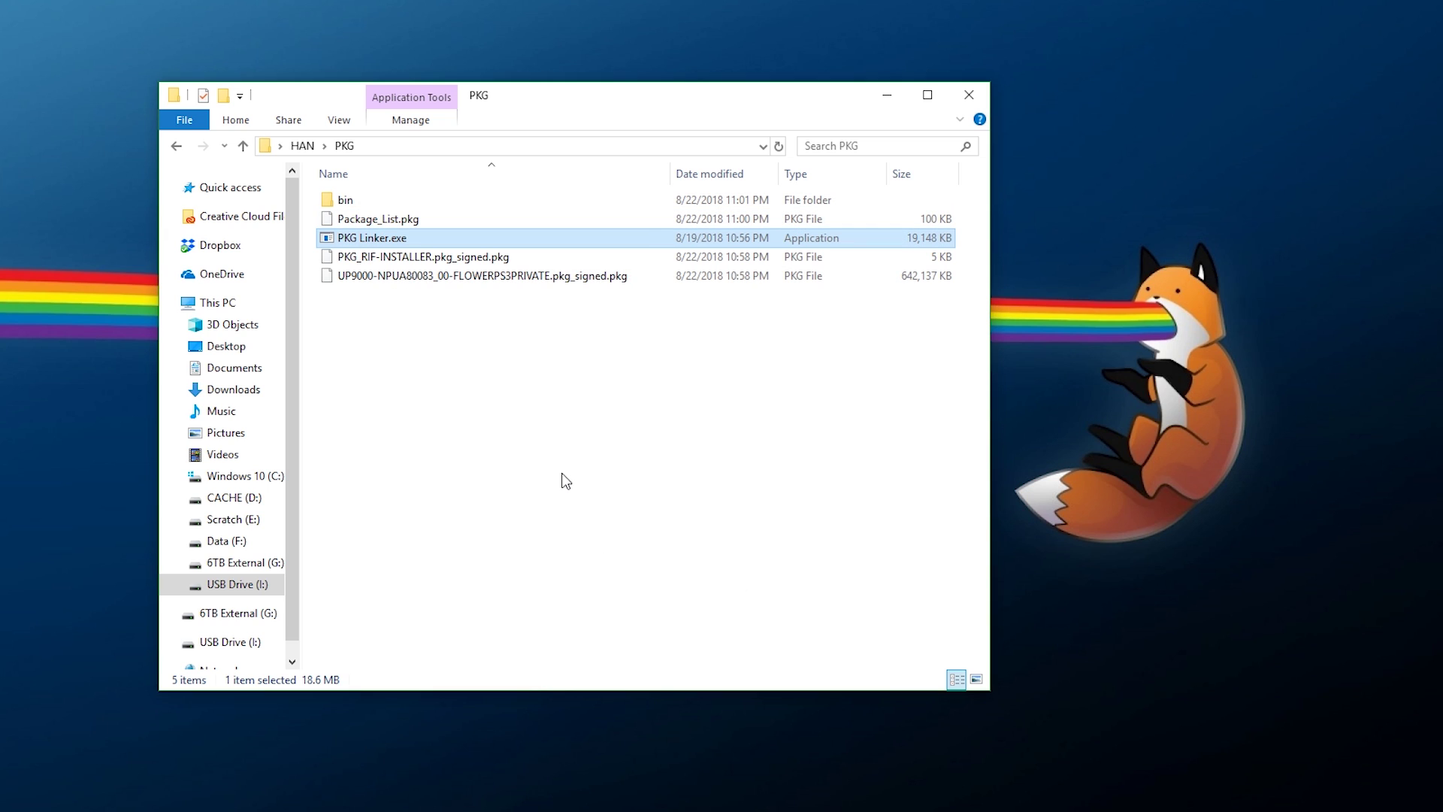
Copy Package_List.pkg from the PKG folder to USB Drive (I:)
left_click(396, 219)
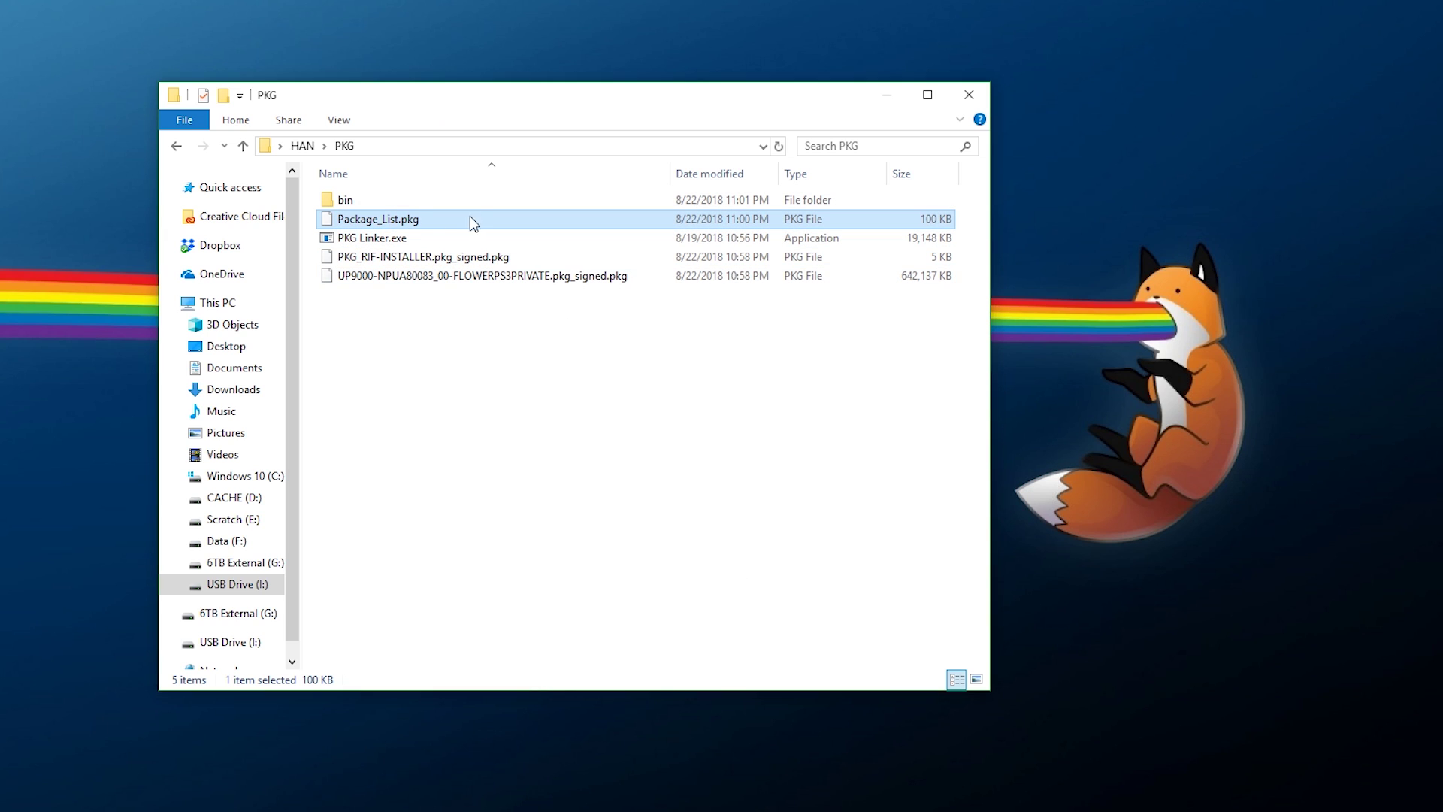
right_click(417, 222)
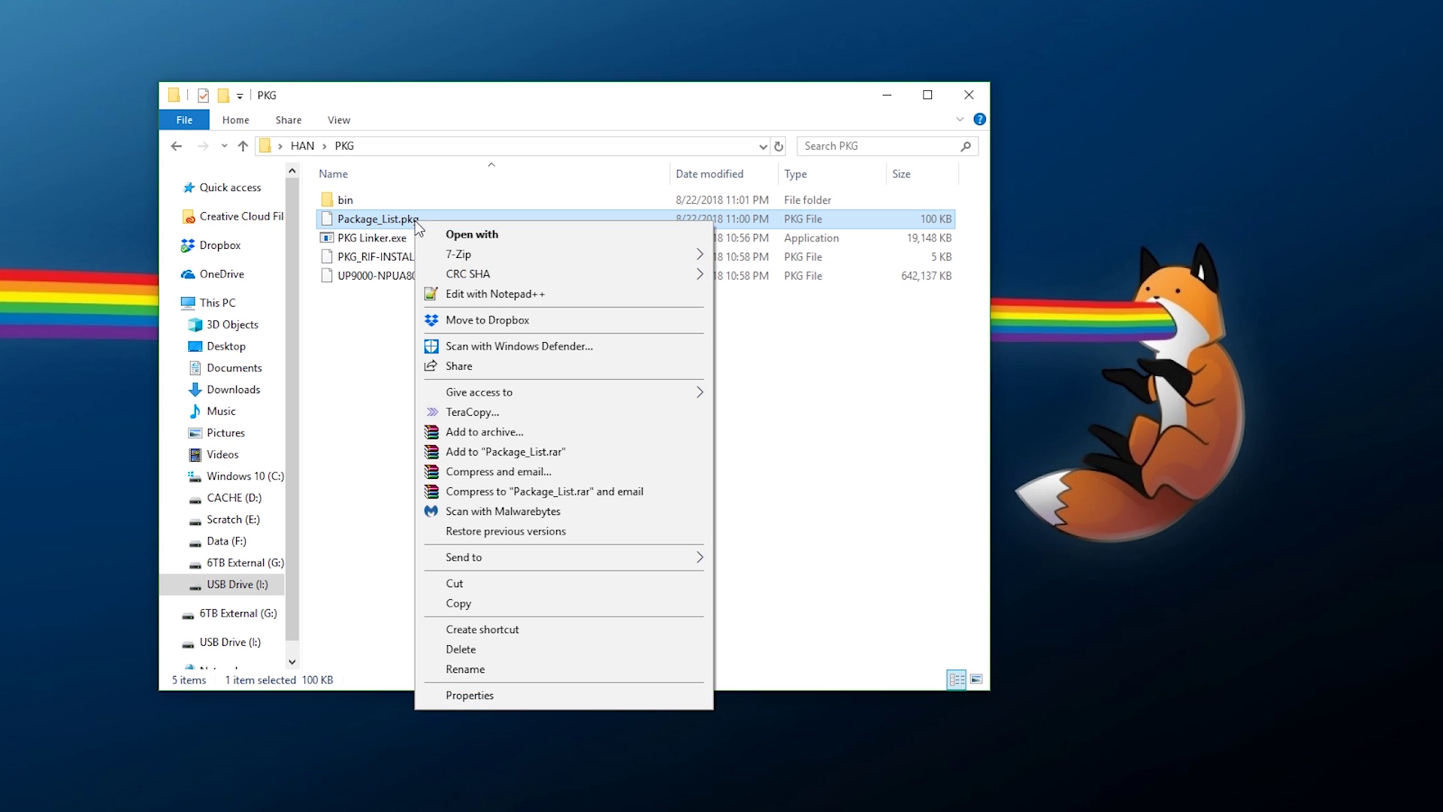
left_click(460, 602)
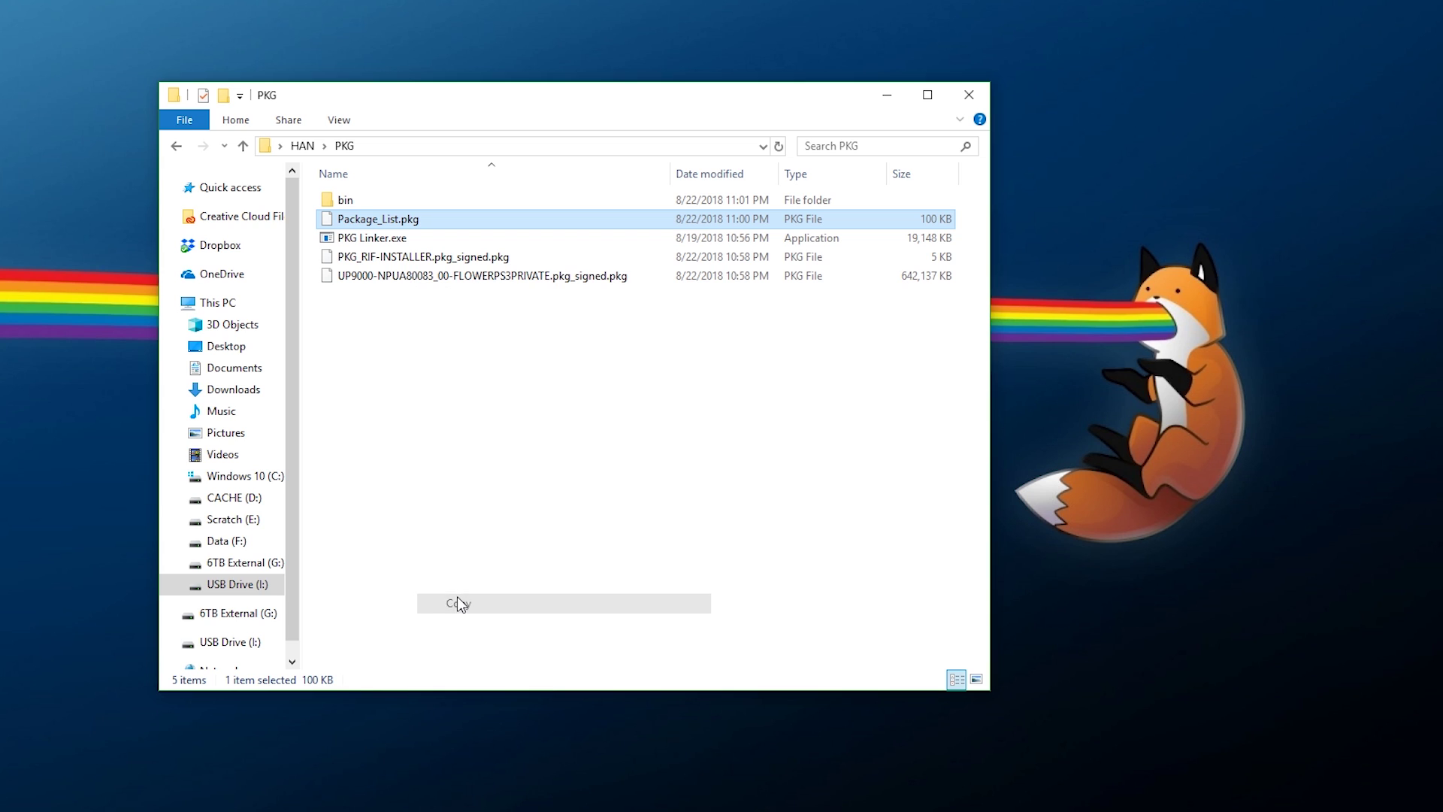
left_click(234, 584)
right_click(398, 321)
left_click(466, 445)
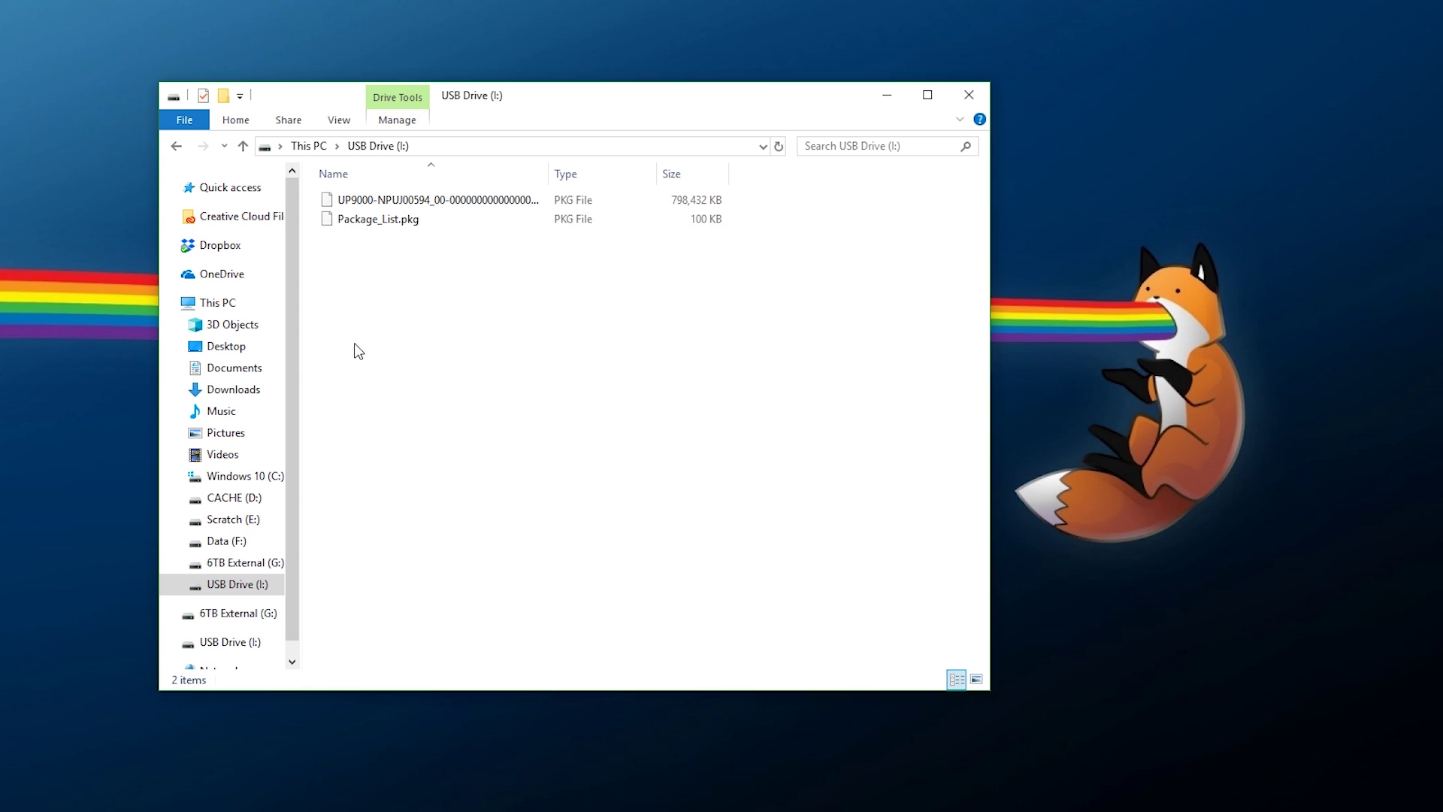
Eject USB Drive (I:) from This PC
left_click(248, 304)
right_click(637, 548)
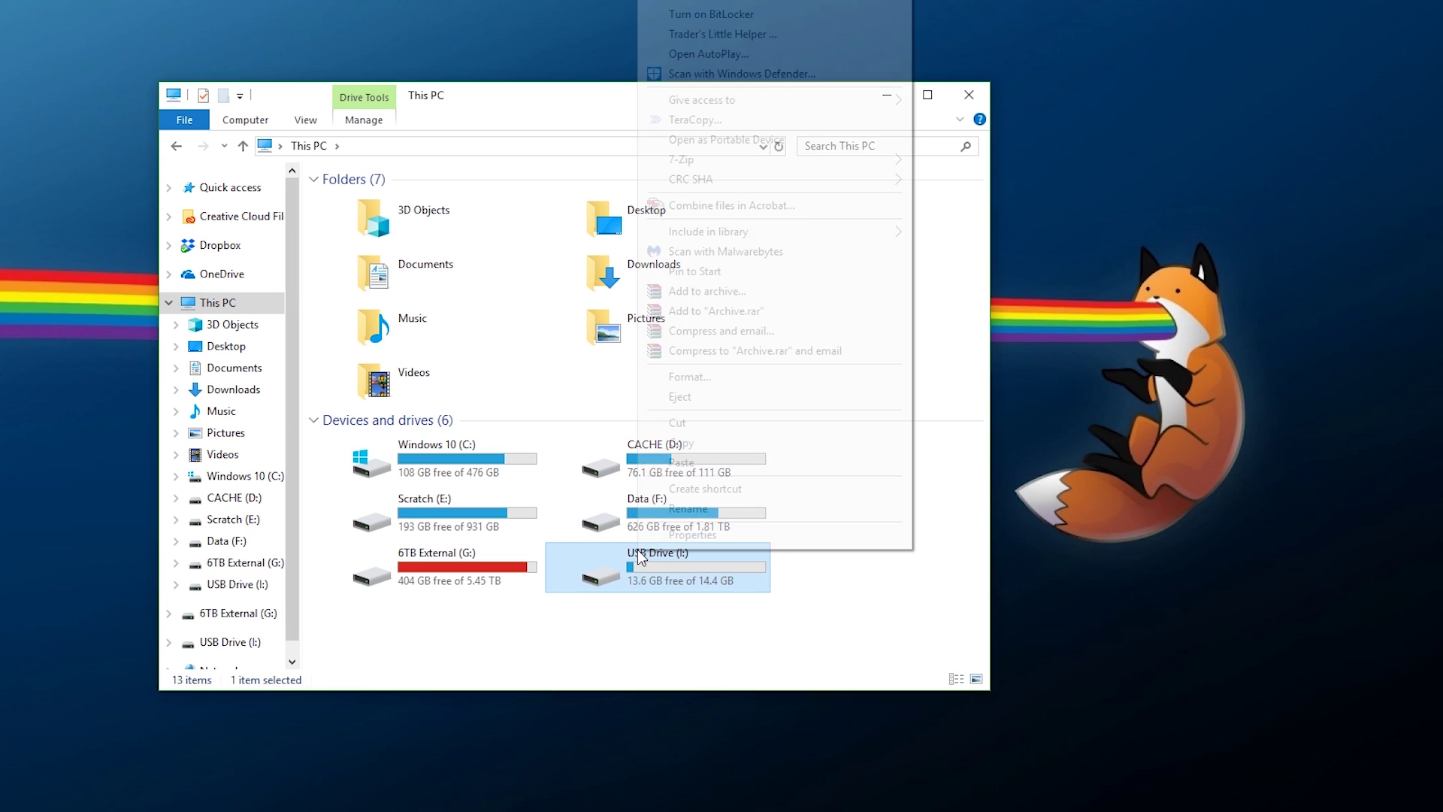
left_click(680, 396)
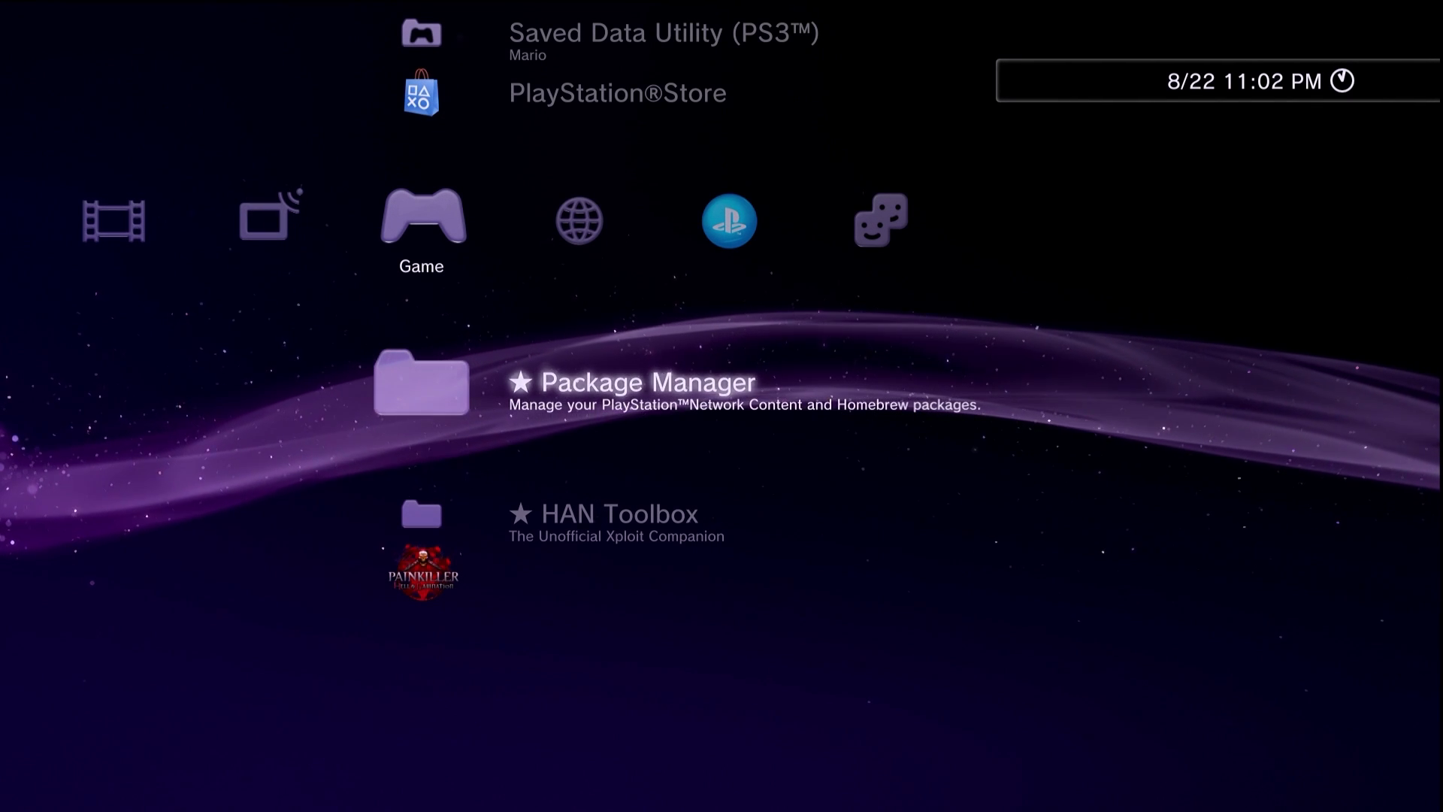
Switch to the PS3 and run HAN Enabler from HAN Toolbox to enable custom signed packages and licenses
key("Down")
key("Return")
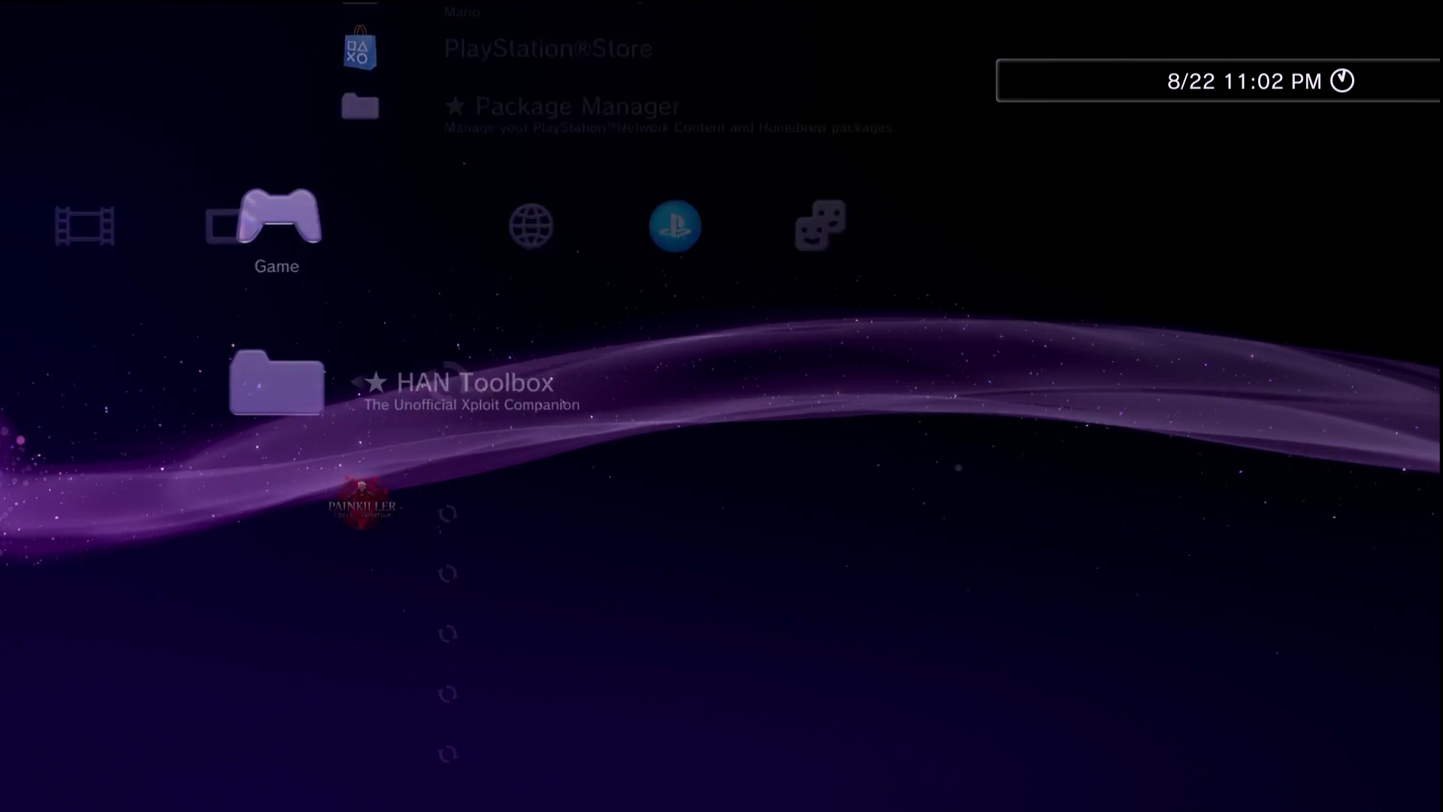
key("Down")
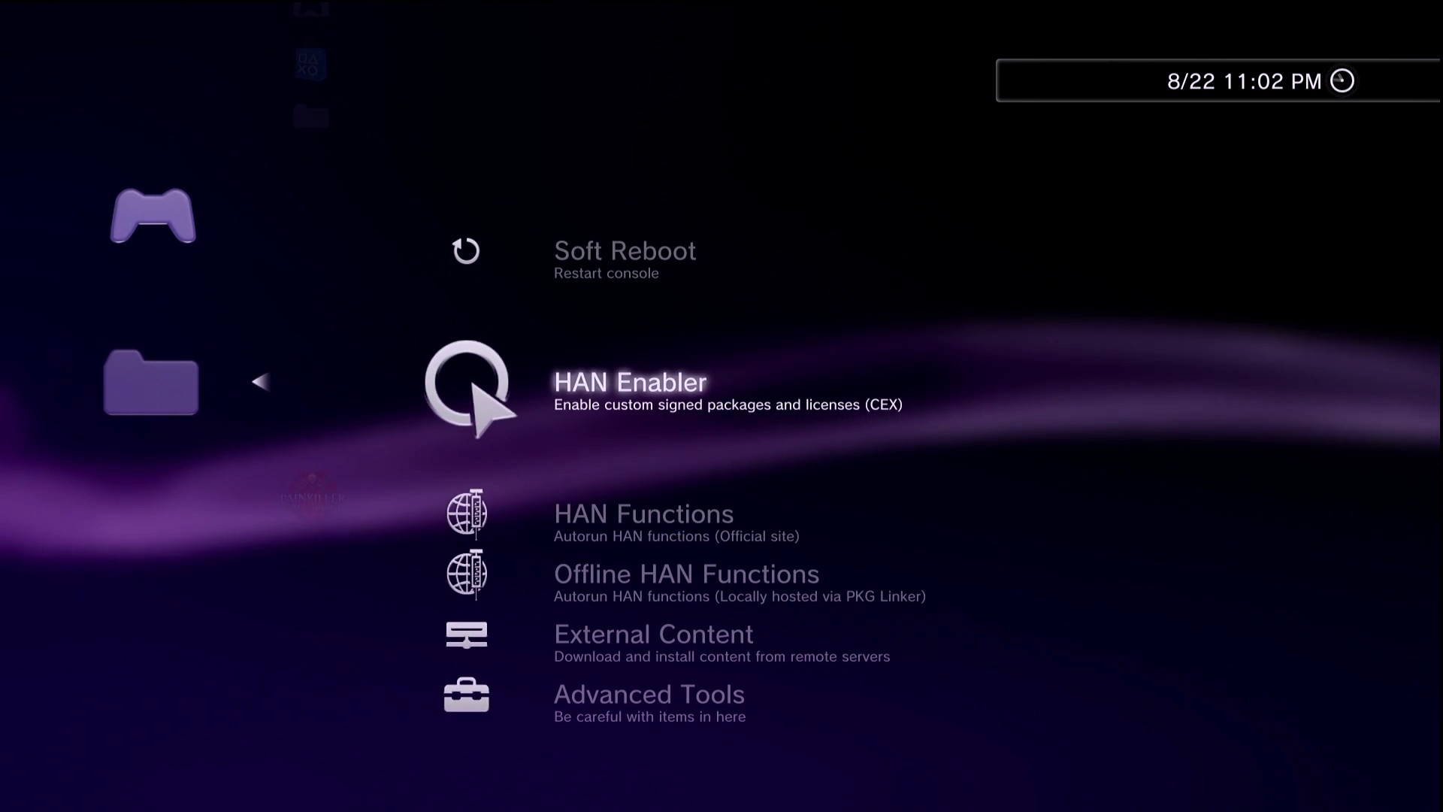
key("Return")
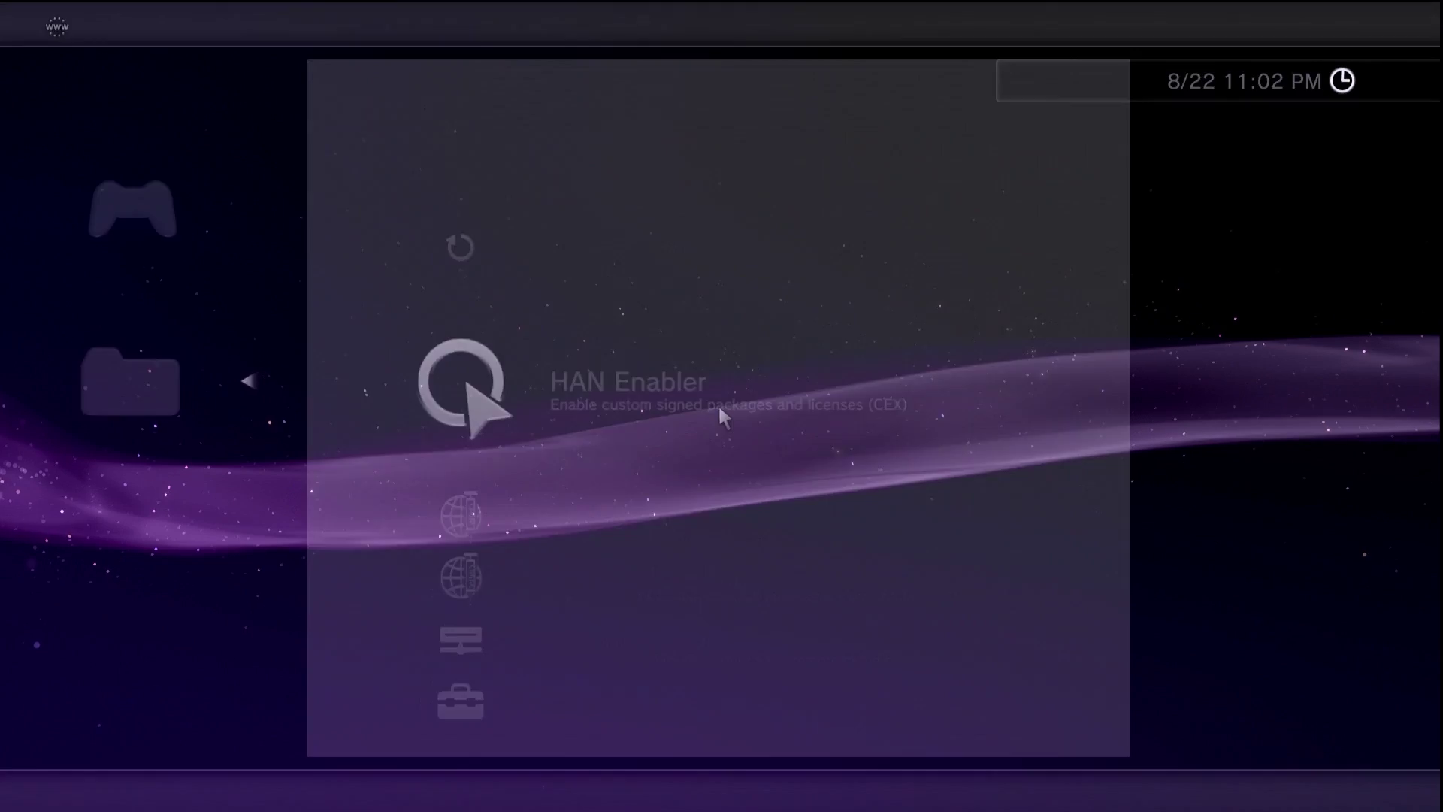
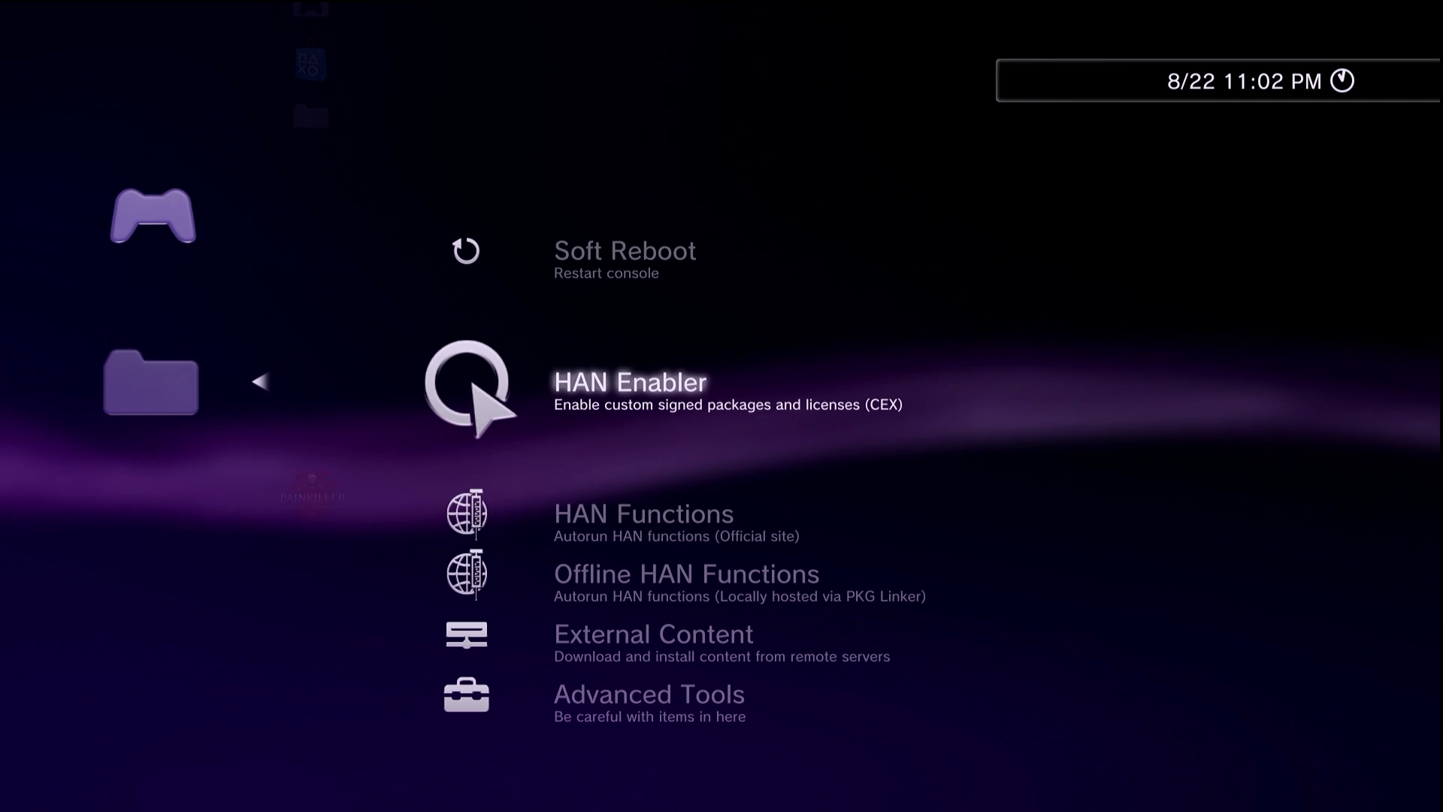
Leave HAN Toolbox, open the package list in Package Manager's Install Package Files, and select UP9000-NPUJ00594_00-0000000000000001.pkg_signed
key("Escape")
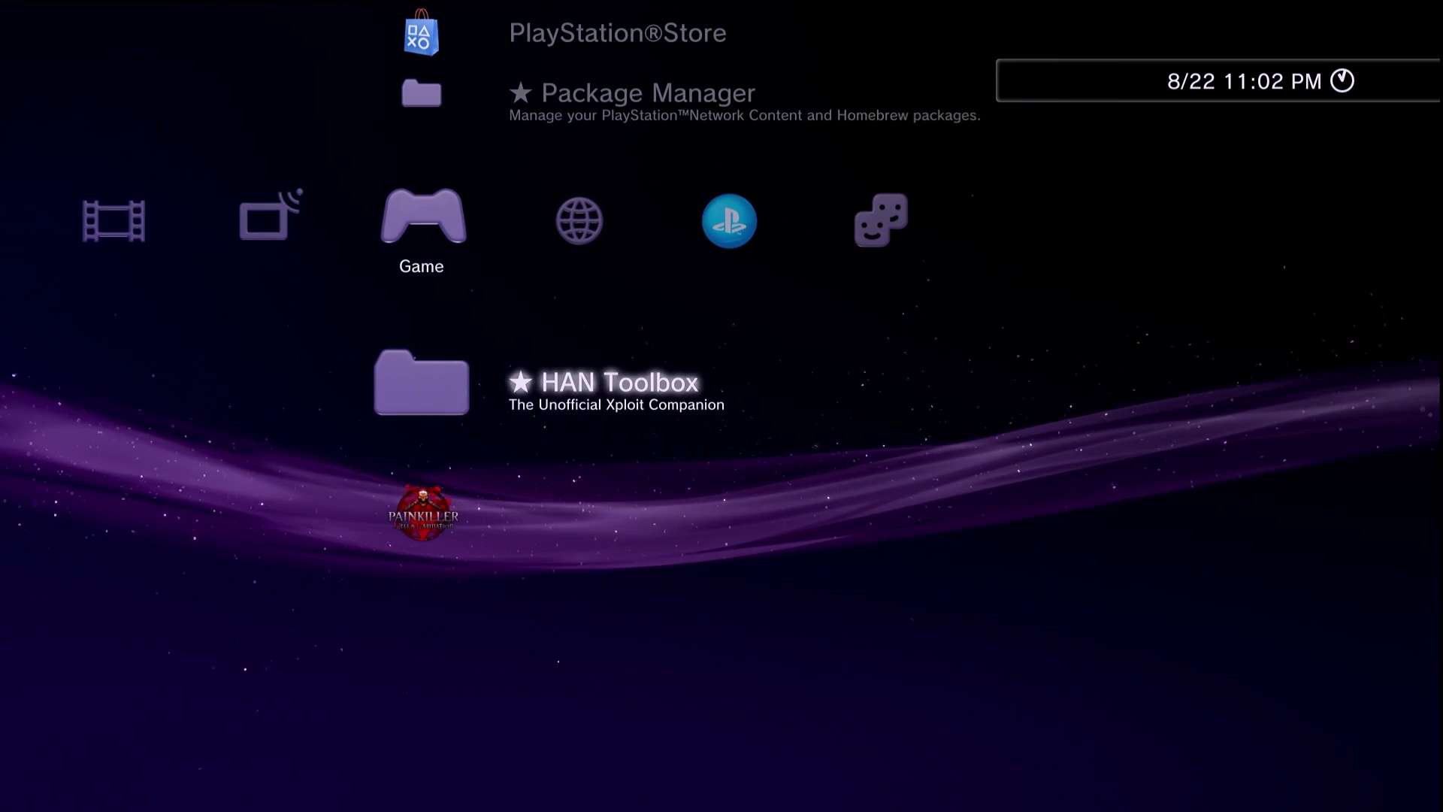
key("Up")
key("Return")
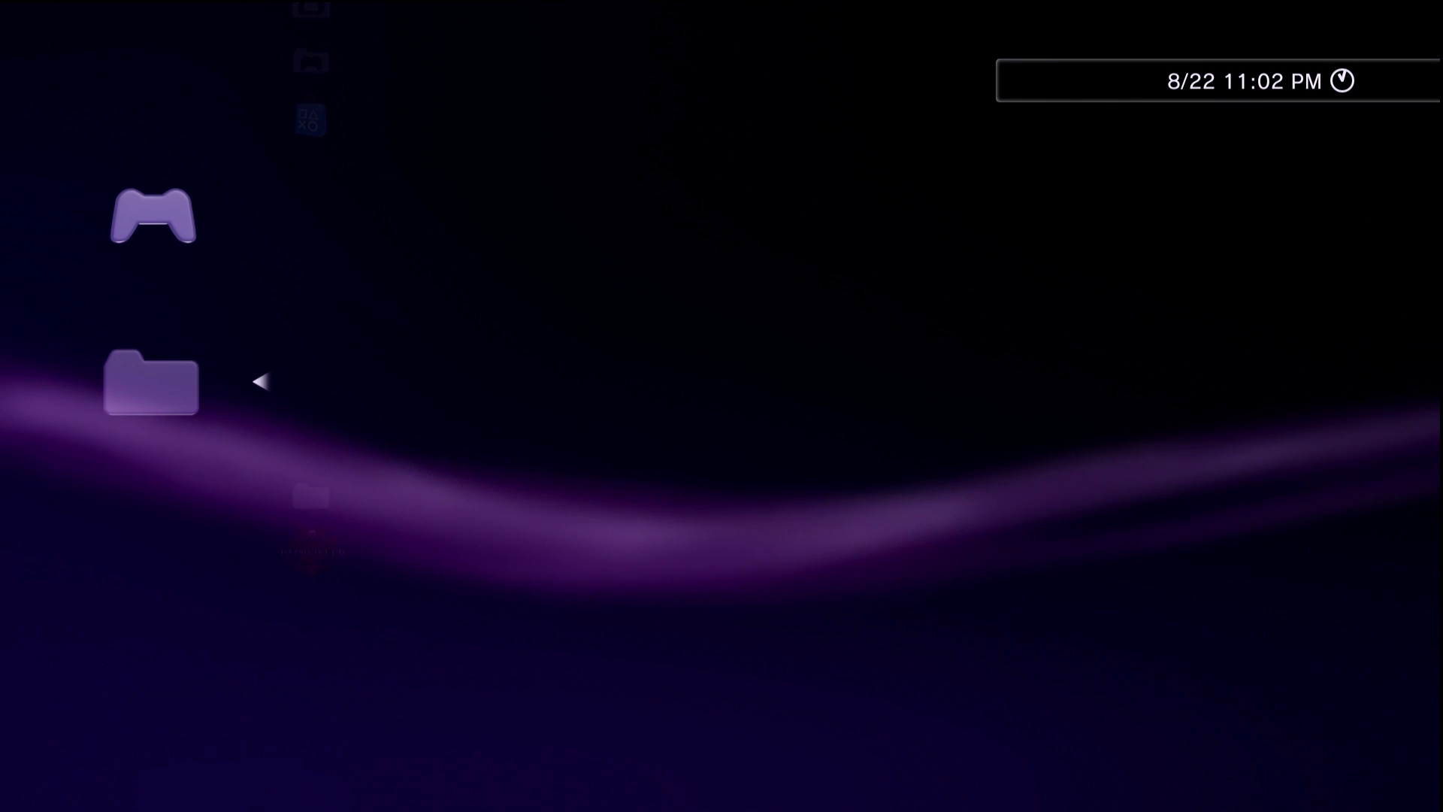
key("Down")
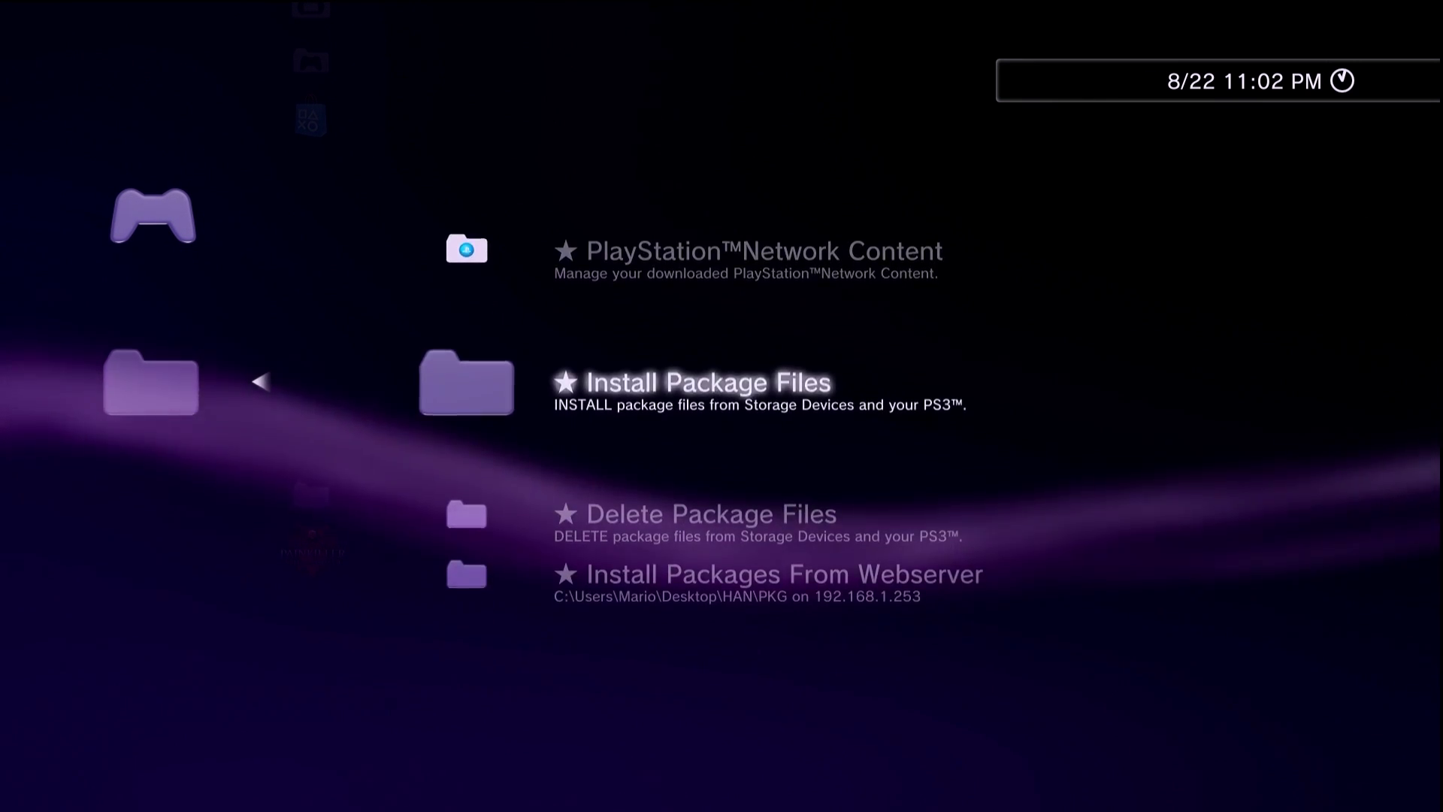
key("Return")
key("Down")
key("Return")
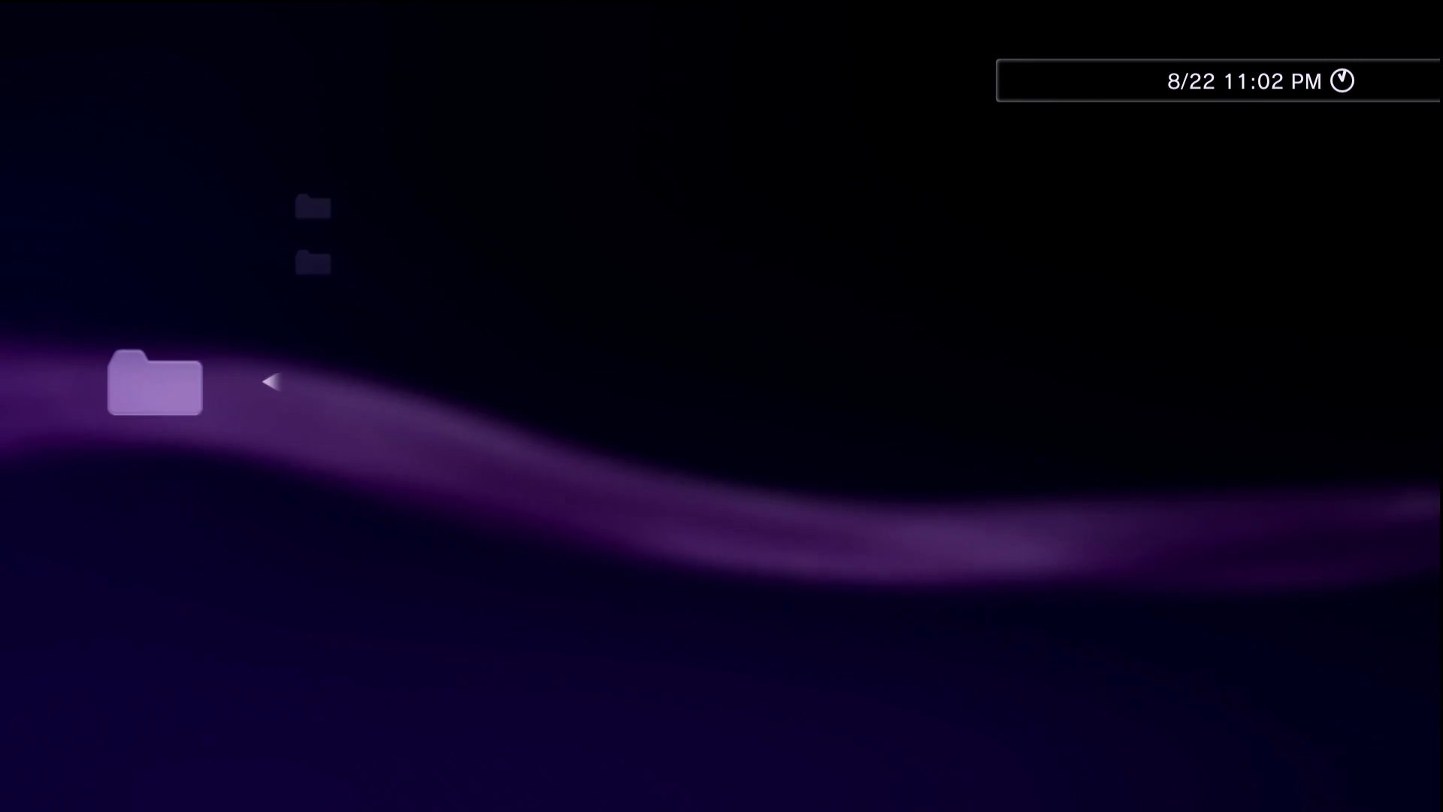
key("Down")
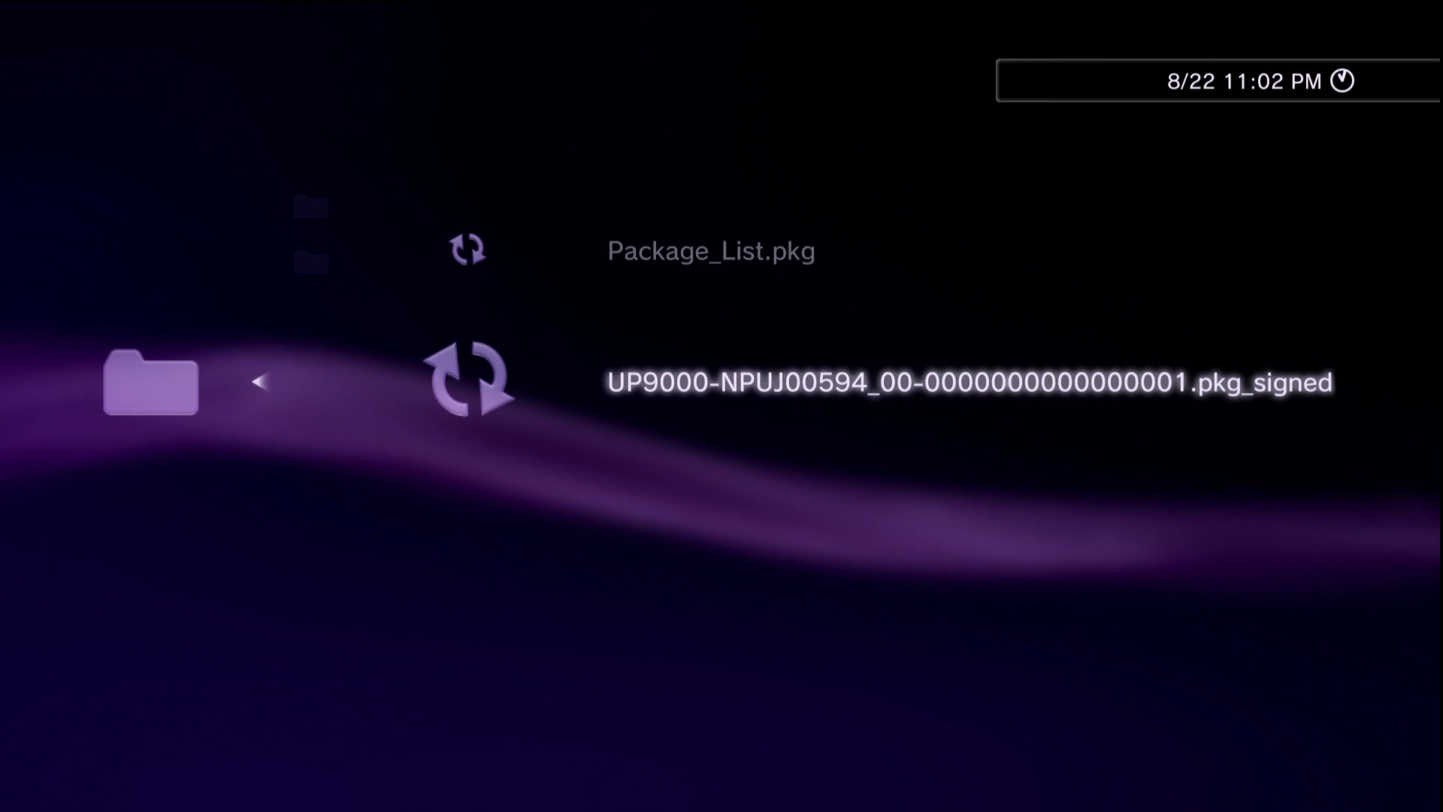